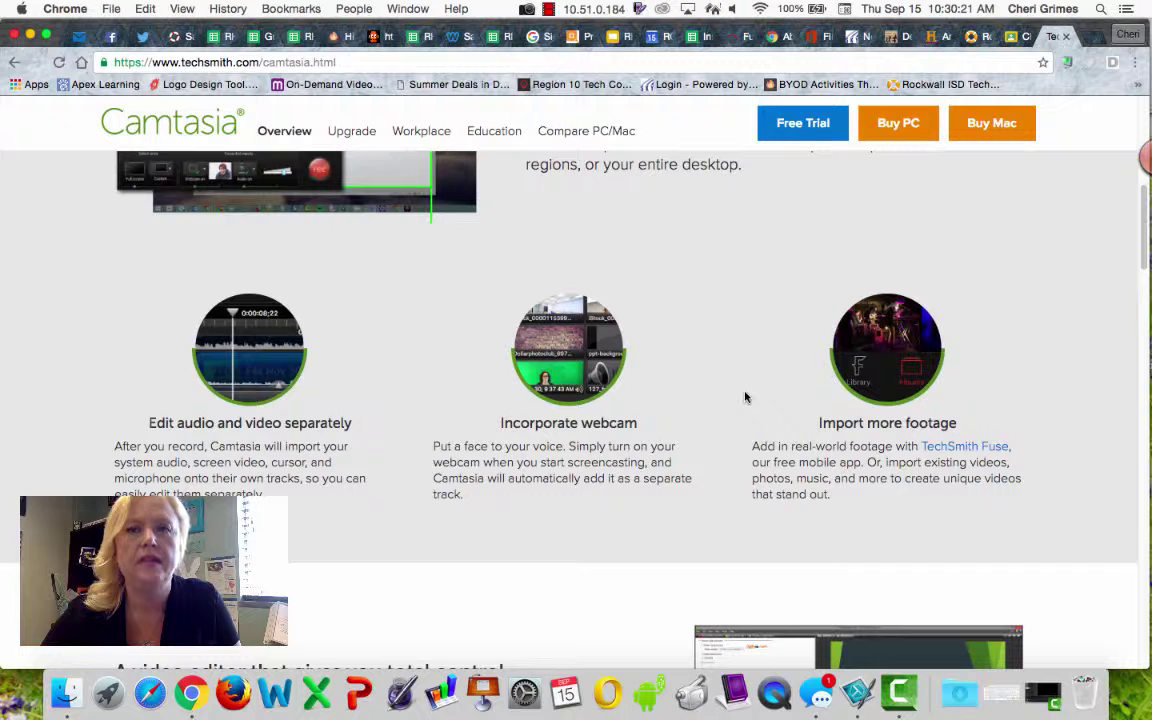
# Switch to Google Classroom and look over the existing class cards.
pyautogui.click(1019, 38)
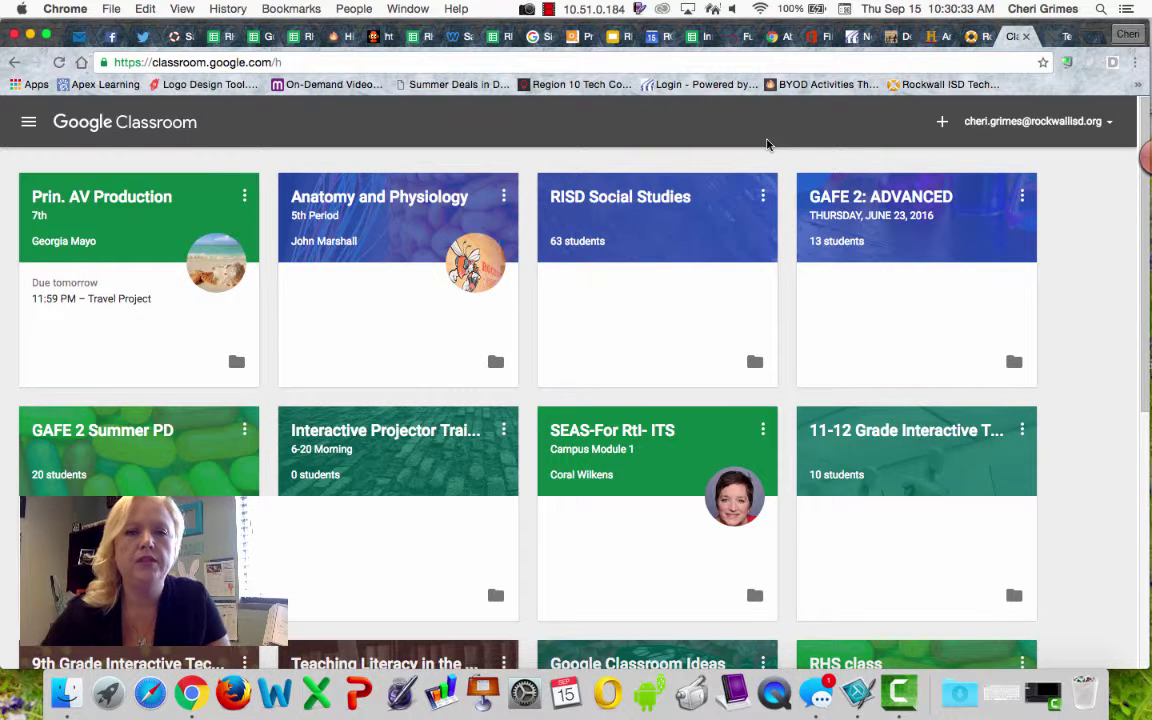
pyautogui.scroll(-5, 767, 145)
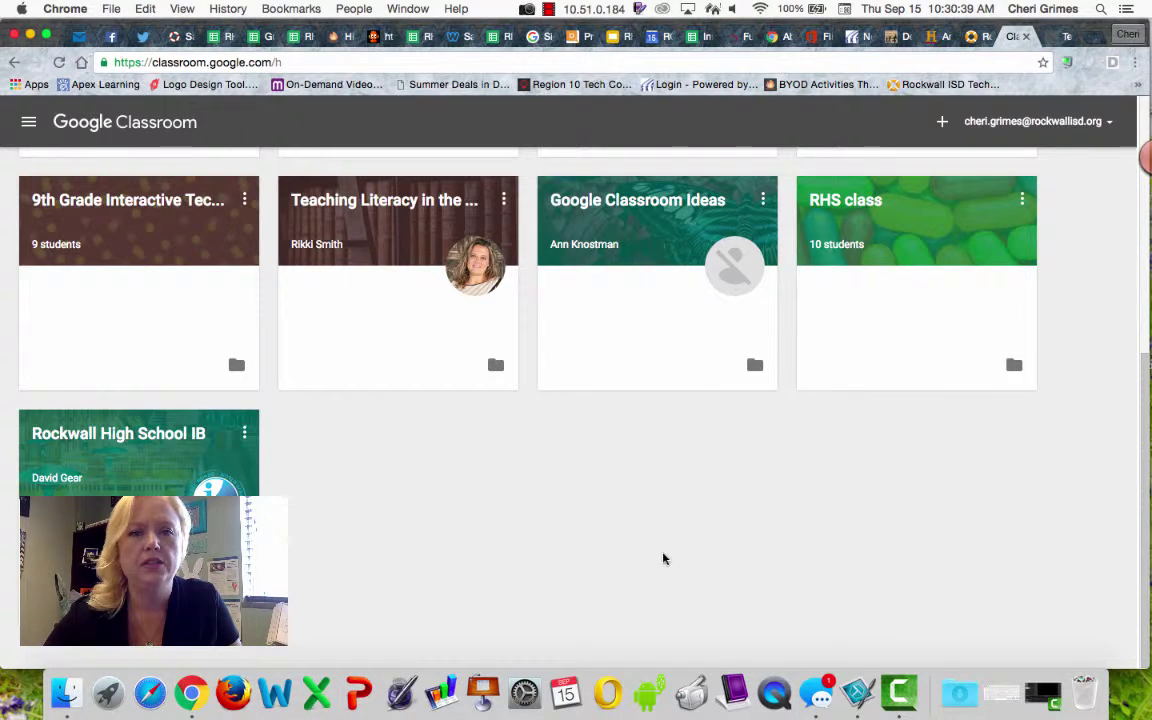
pyautogui.scroll(3, 622, 548)
pyautogui.scroll(3, 622, 548)
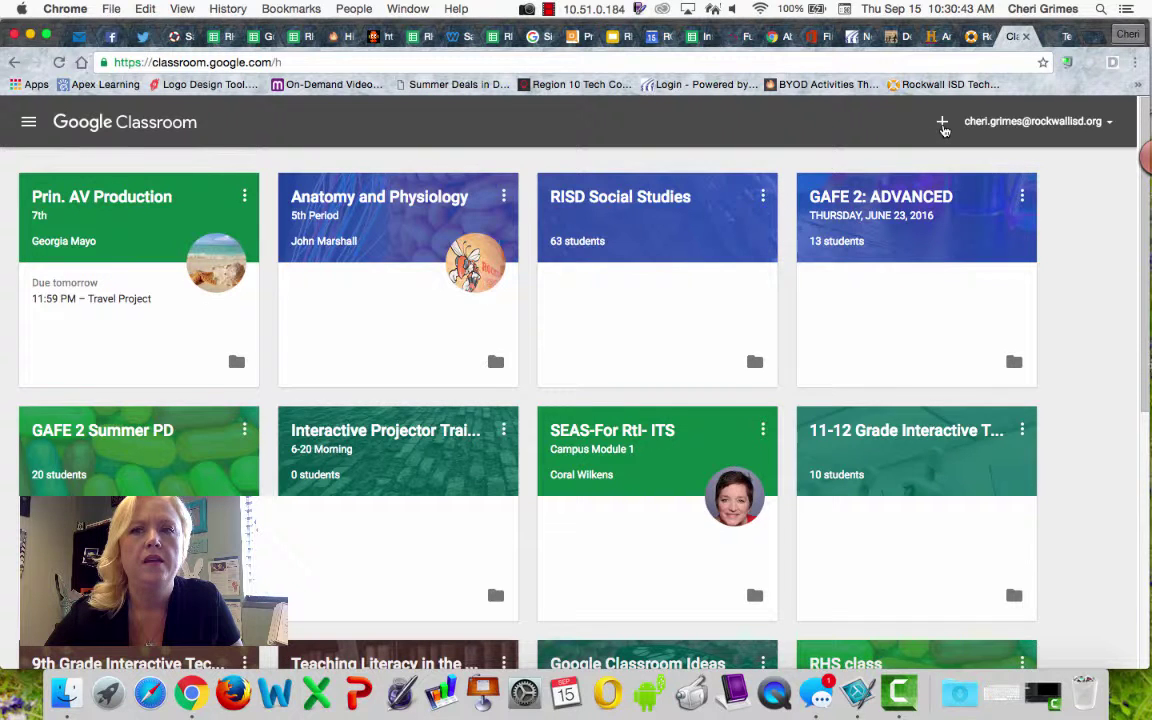
# Create a class named "US History" with the section "4th period".
pyautogui.click(942, 124)
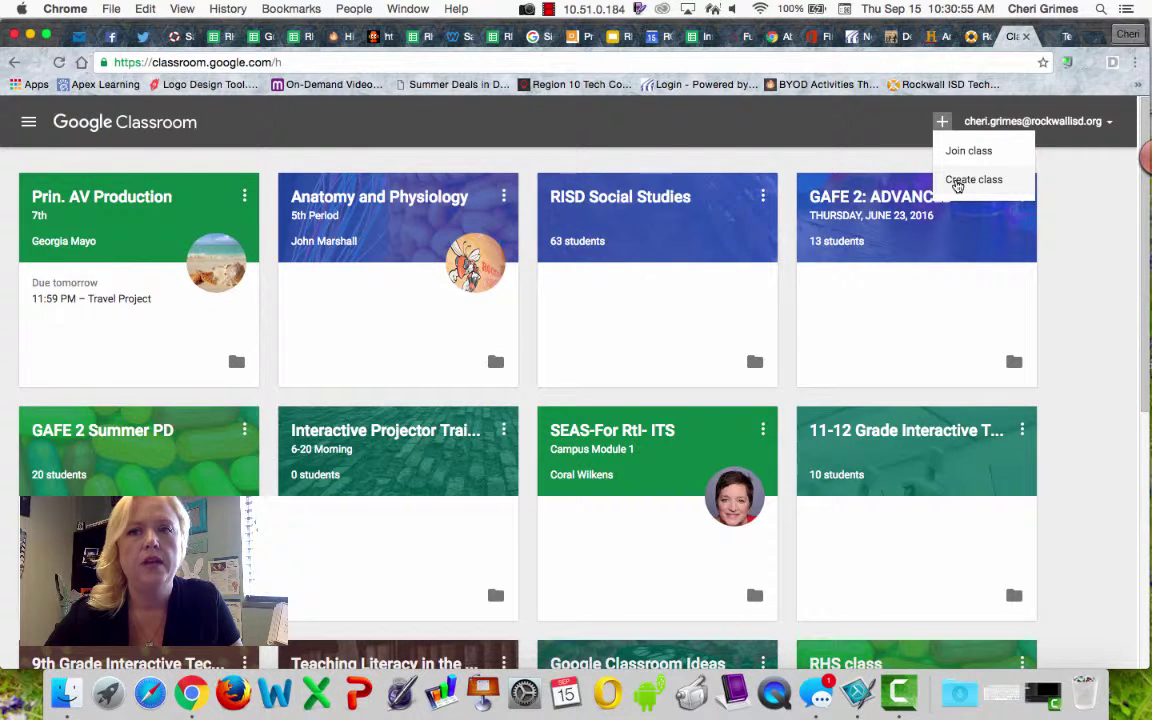
pyautogui.click(970, 180)
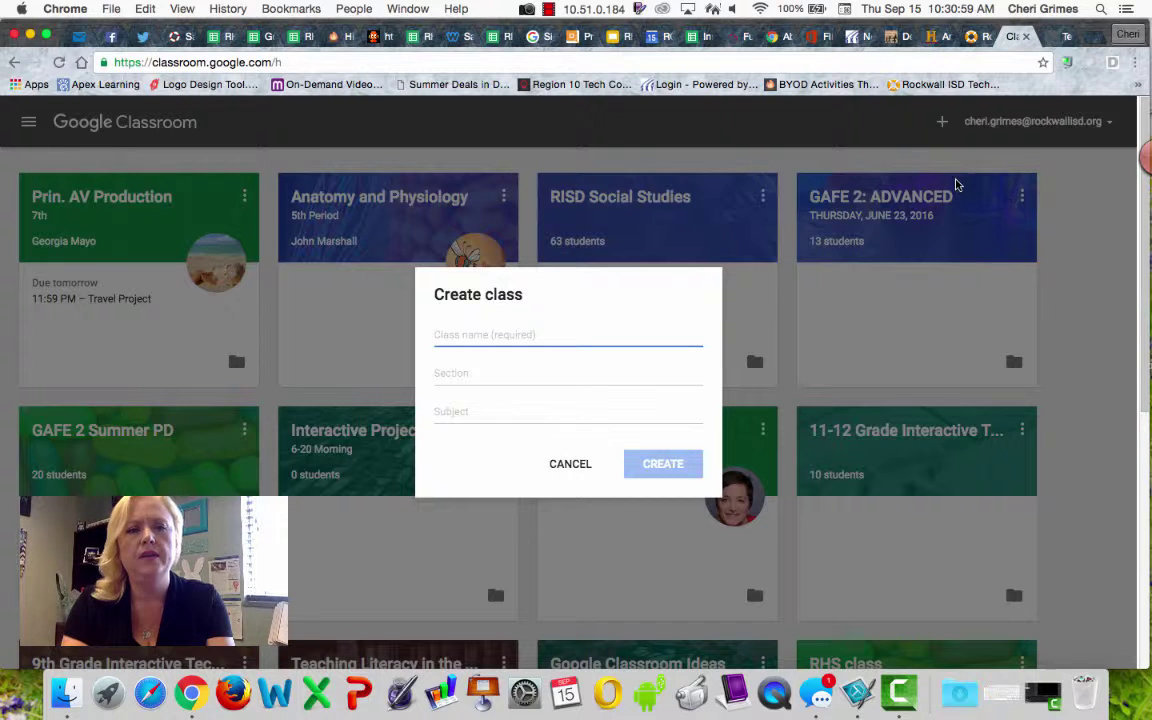
pyautogui.write('US History')
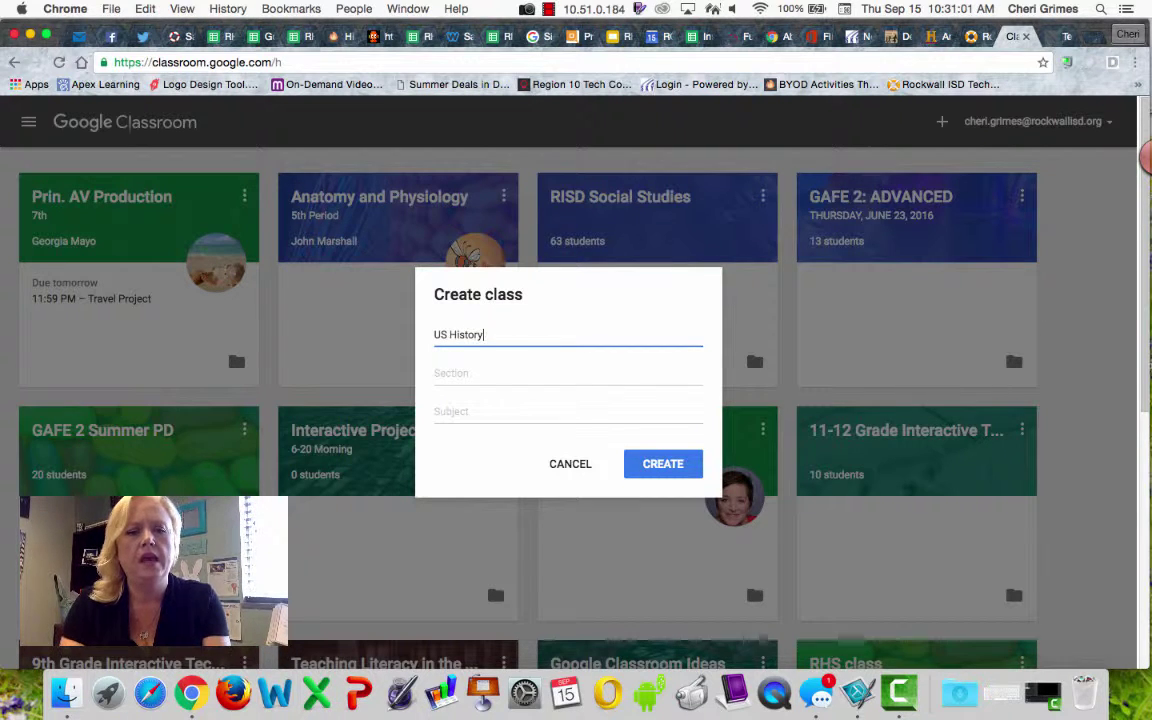
pyautogui.press('Tab')
pyautogui.write('4thper')
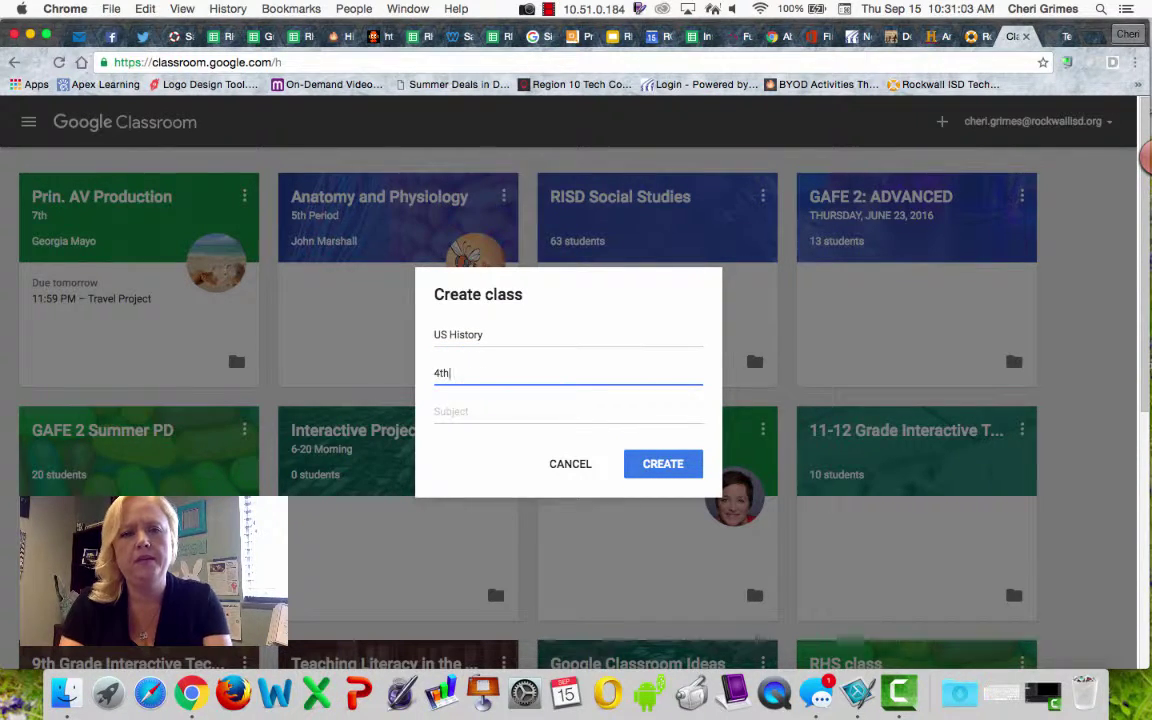
pyautogui.press('BackSpace')
pyautogui.press('BackSpace')
pyautogui.press('BackSpace')
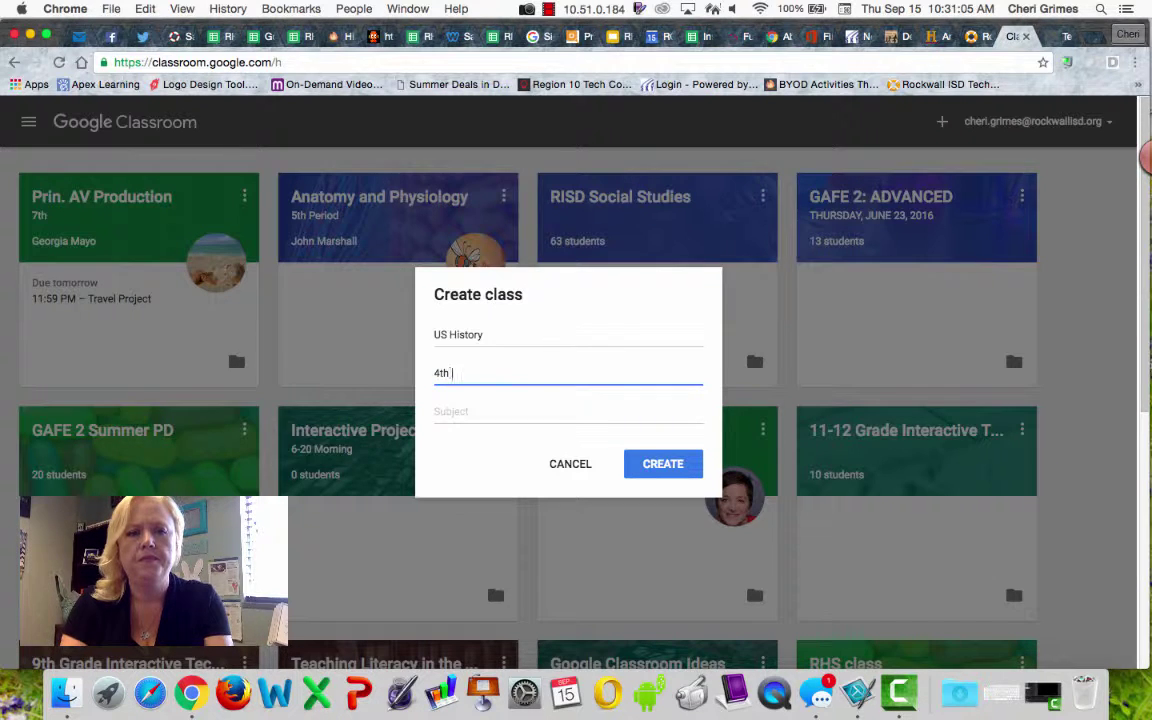
pyautogui.write('period')
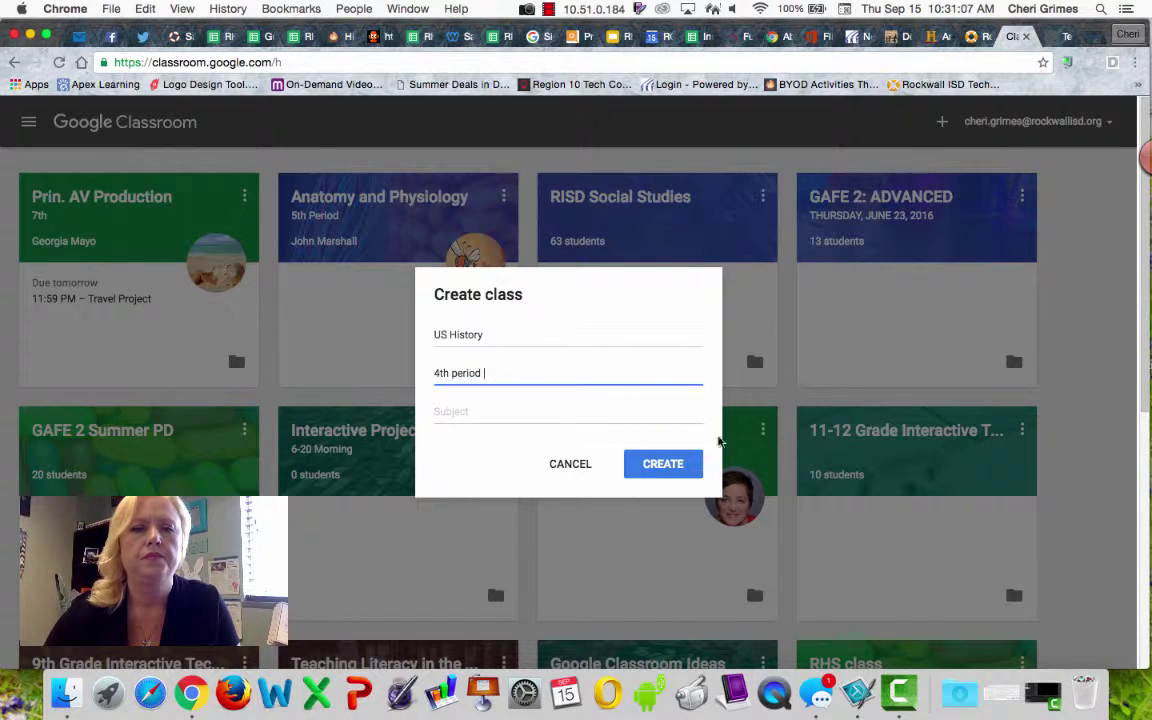
pyautogui.click(674, 465)
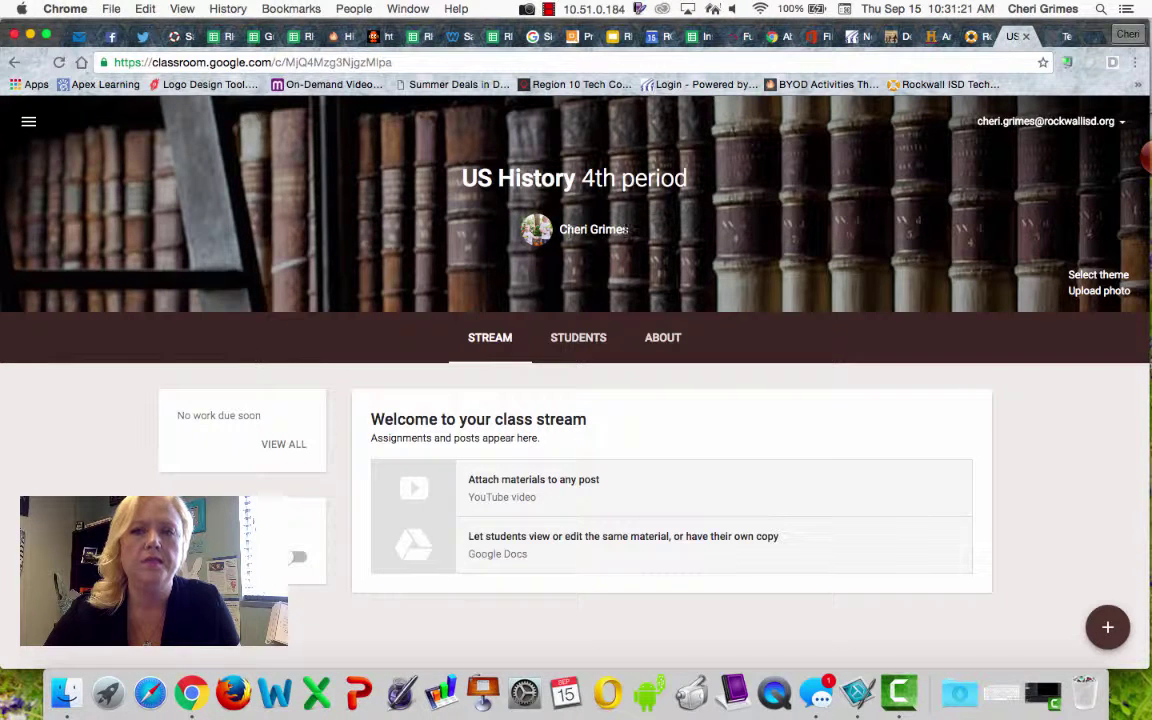
# Change the class theme to the US flag image from the gallery.
pyautogui.click(1077, 276)
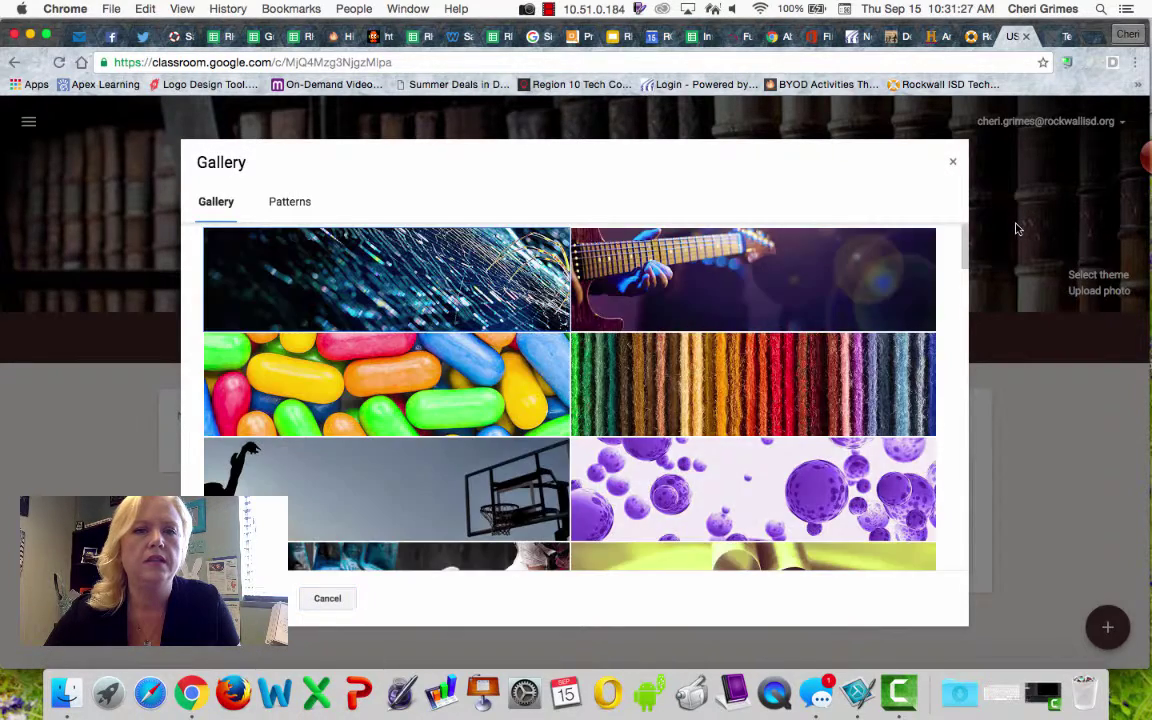
pyautogui.scroll(-10, 755, 322)
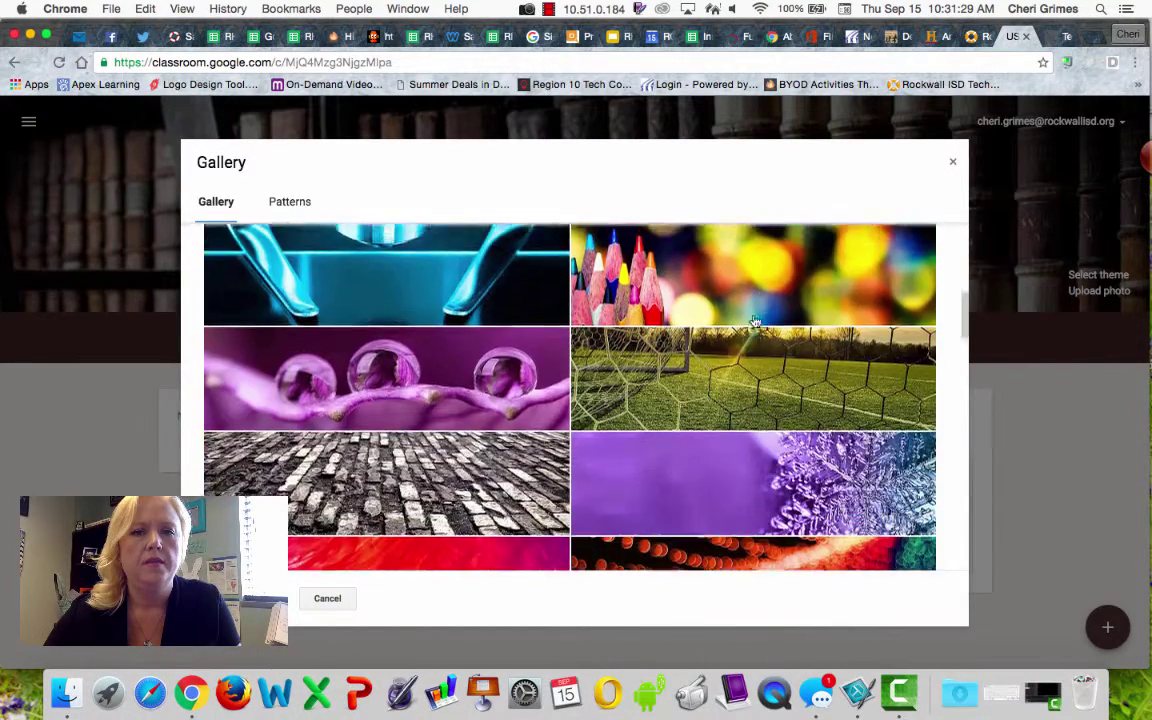
pyautogui.scroll(-10, 755, 322)
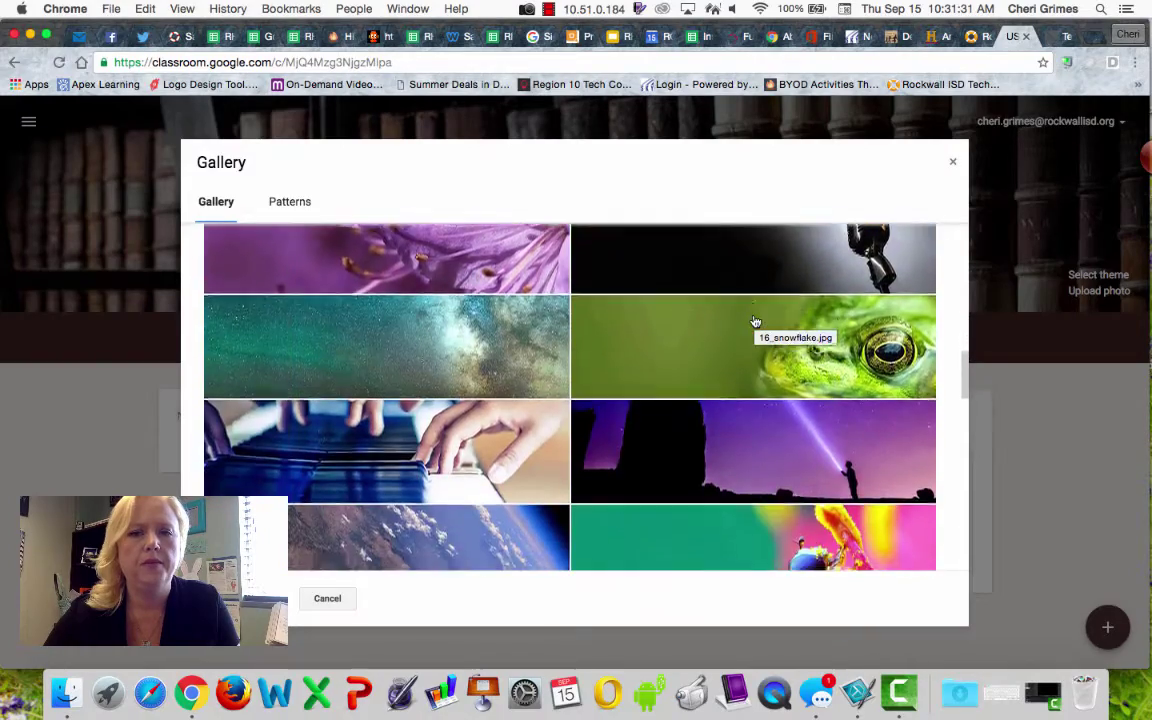
pyautogui.scroll(-10, 755, 322)
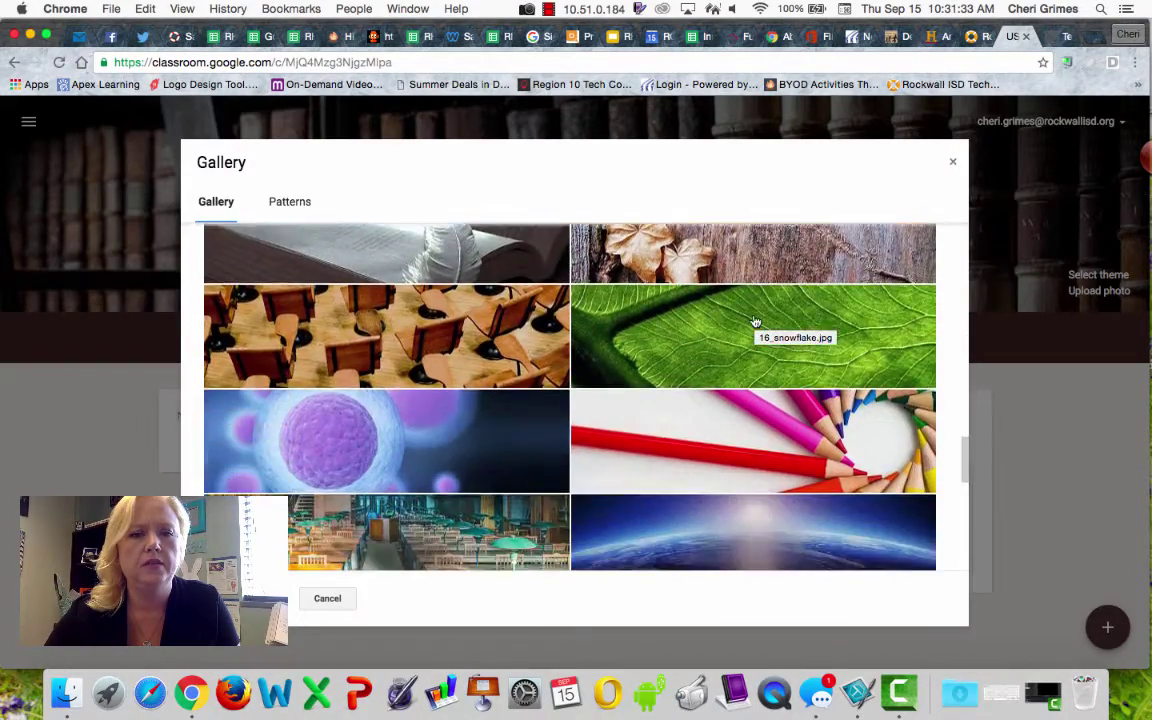
pyautogui.scroll(-3, 755, 322)
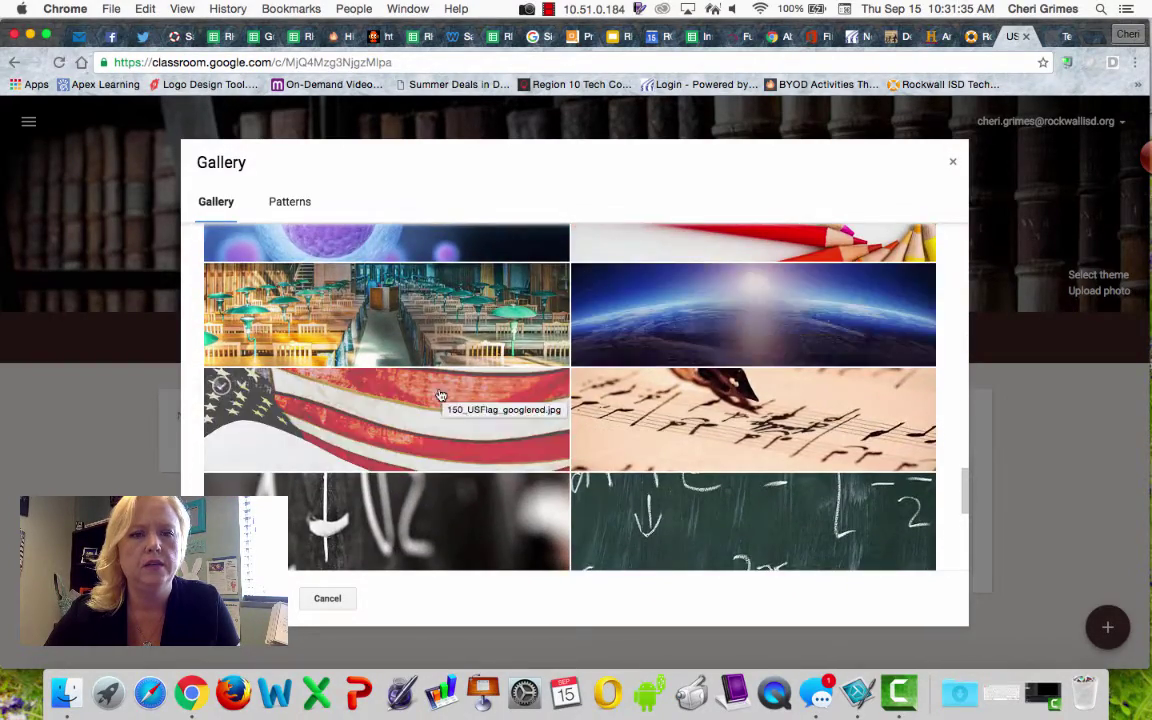
pyautogui.click(435, 402)
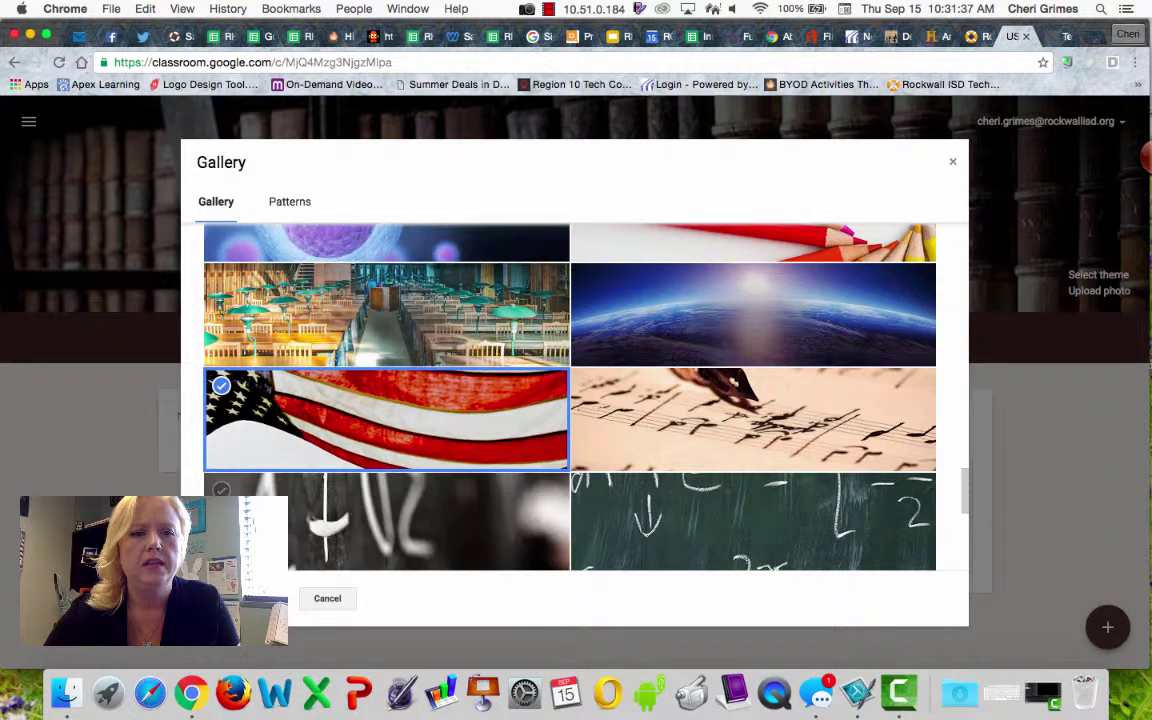
pyautogui.click(235, 598)
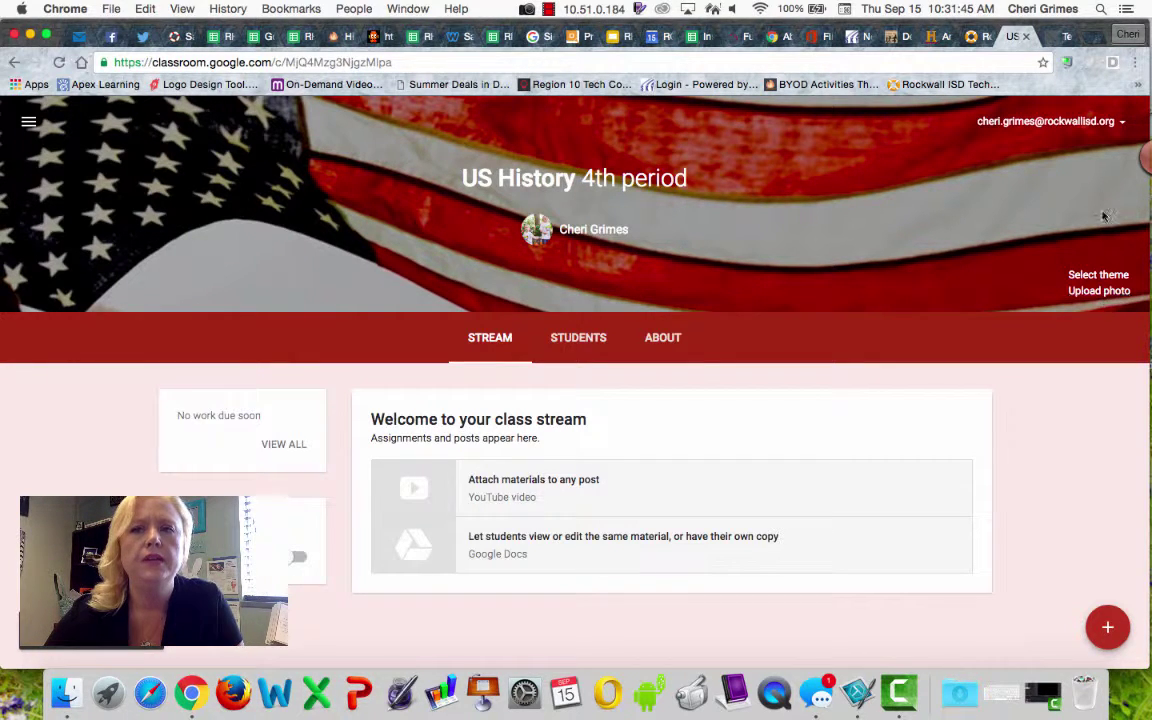
# Check the account options and look through the taught and enrolled classes in the navigation list.
pyautogui.click(1120, 123)
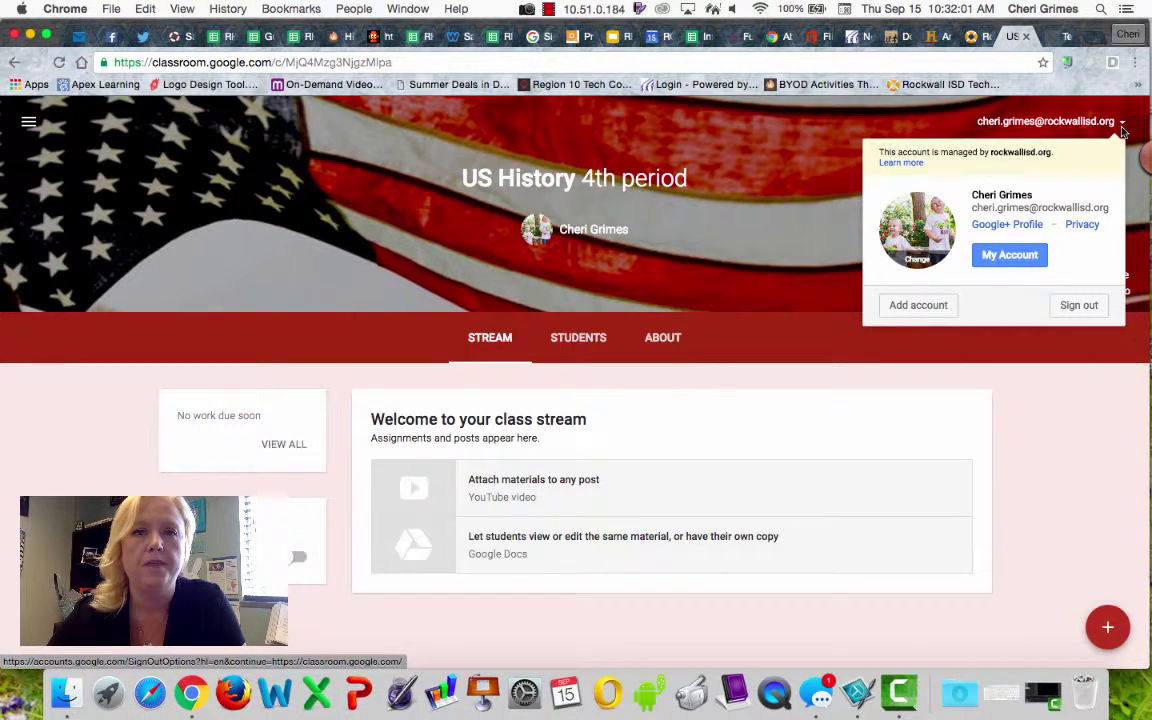
pyautogui.click(74, 176)
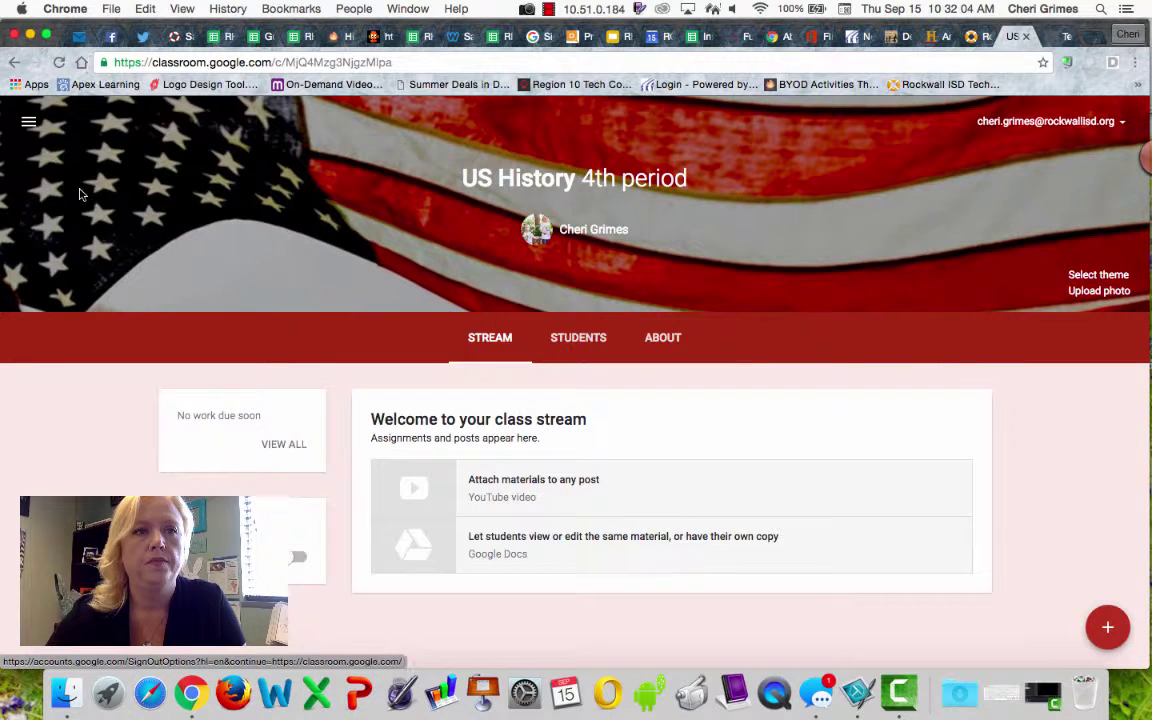
pyautogui.click(29, 121)
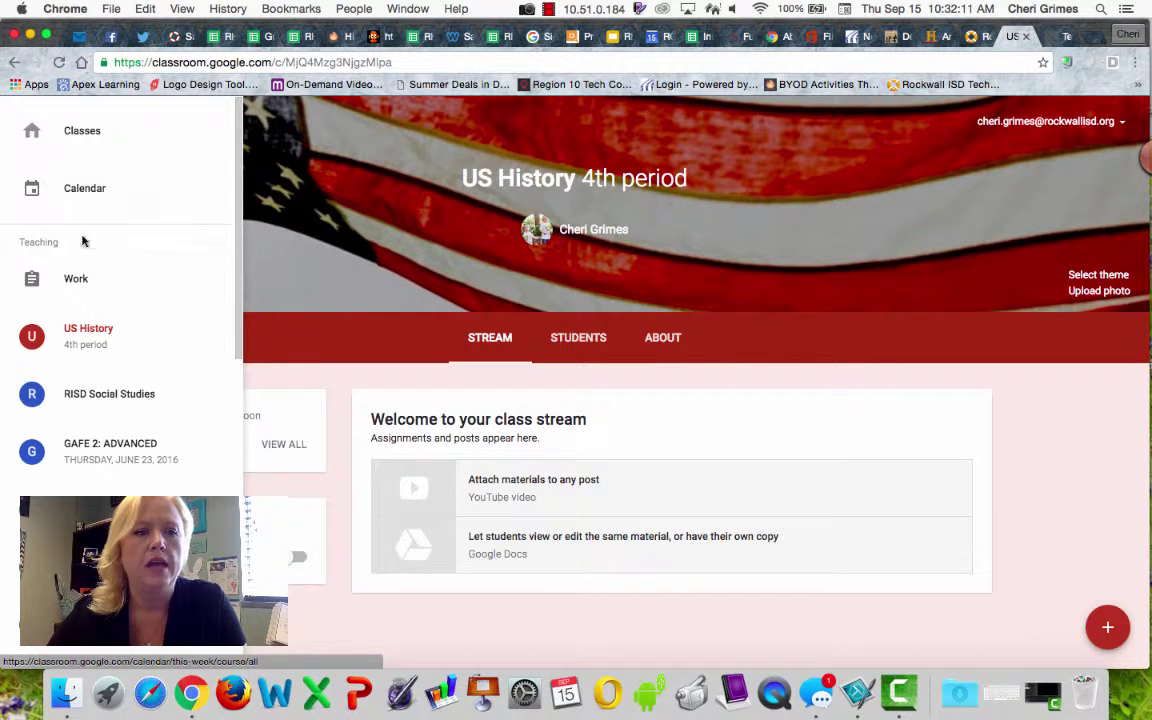
pyautogui.scroll(-10, 79, 307)
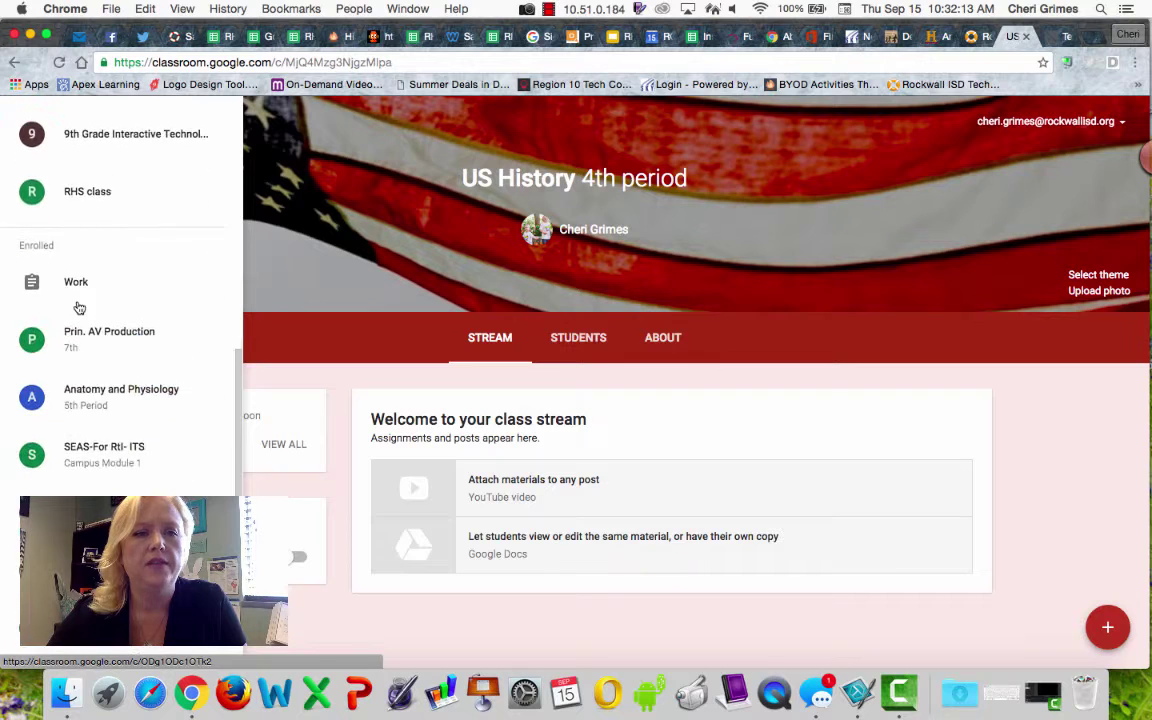
pyautogui.scroll(10, 79, 307)
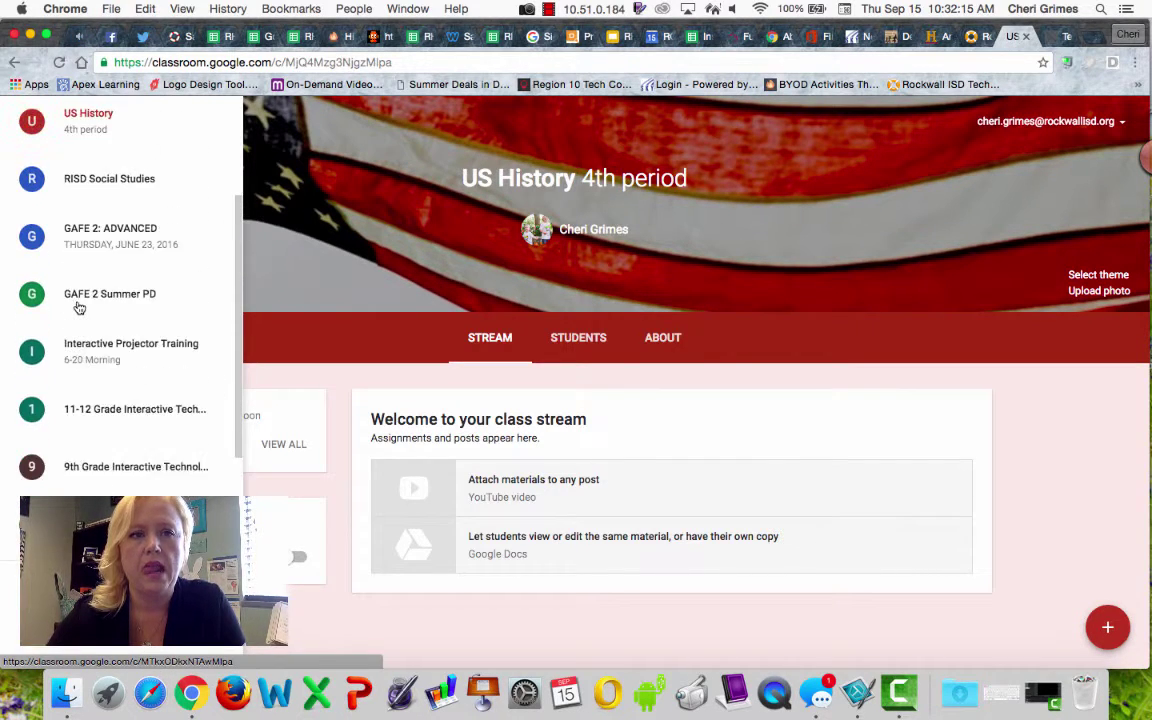
pyautogui.click(278, 232)
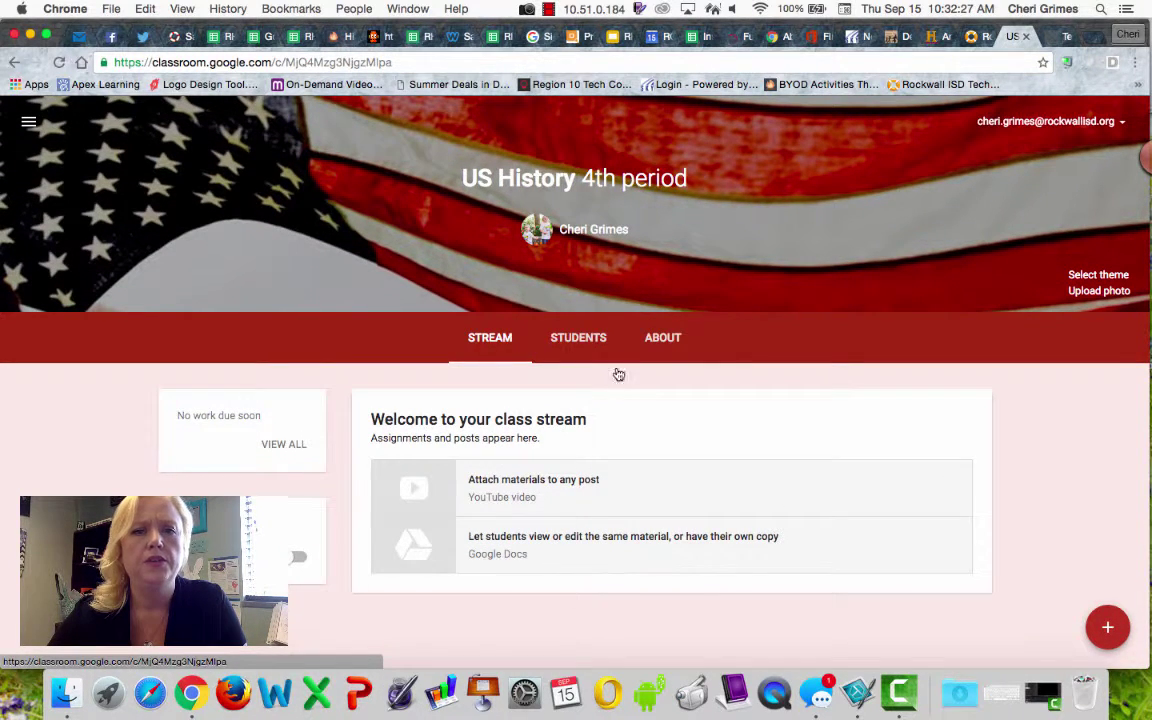
# Open the class's student page, dismiss the guardian notice, and review the class code and student posting permission options.
pyautogui.click(578, 339)
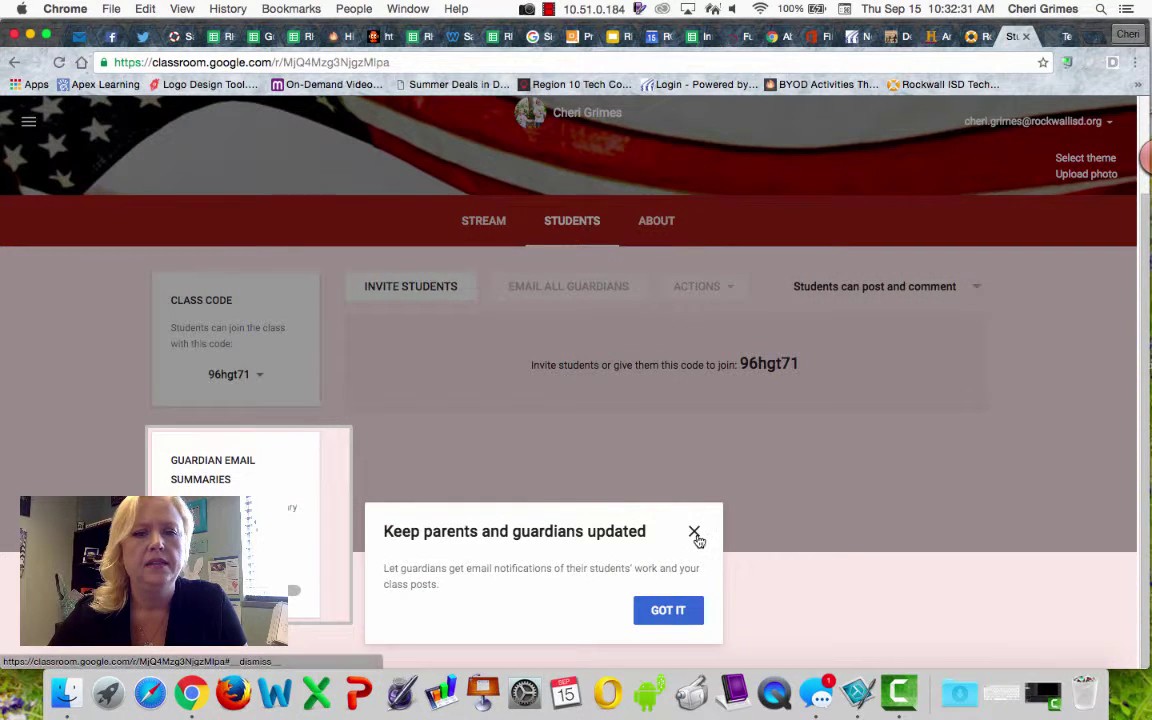
pyautogui.click(695, 533)
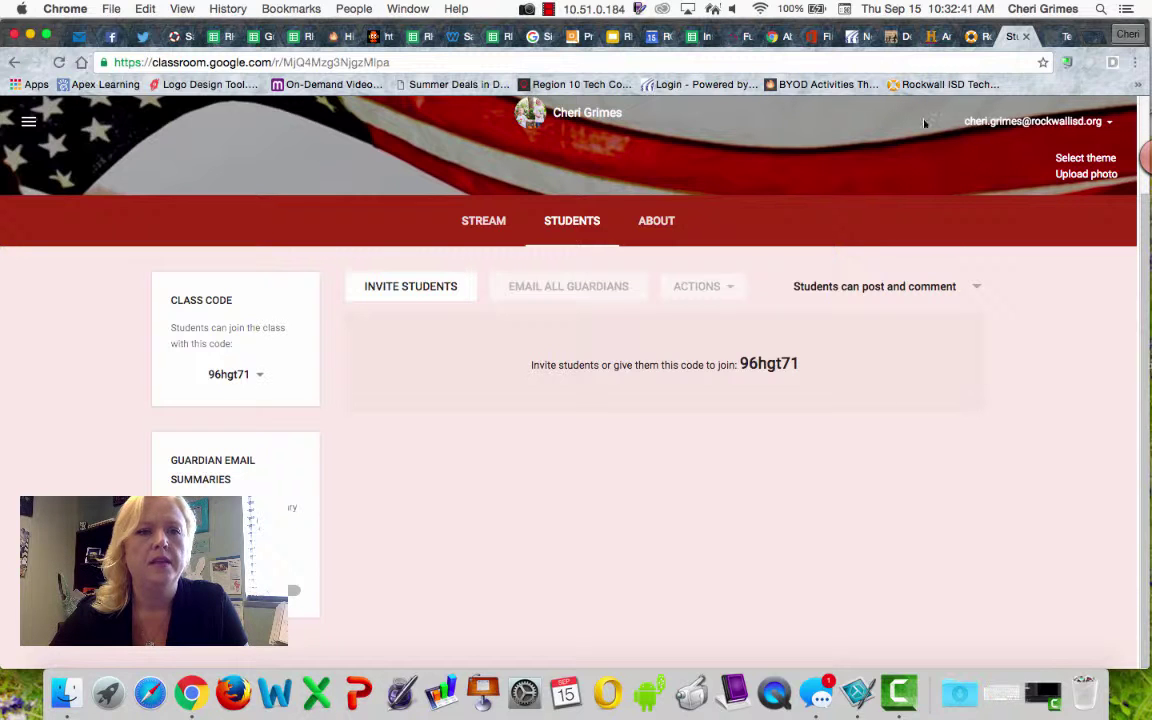
pyautogui.click(262, 378)
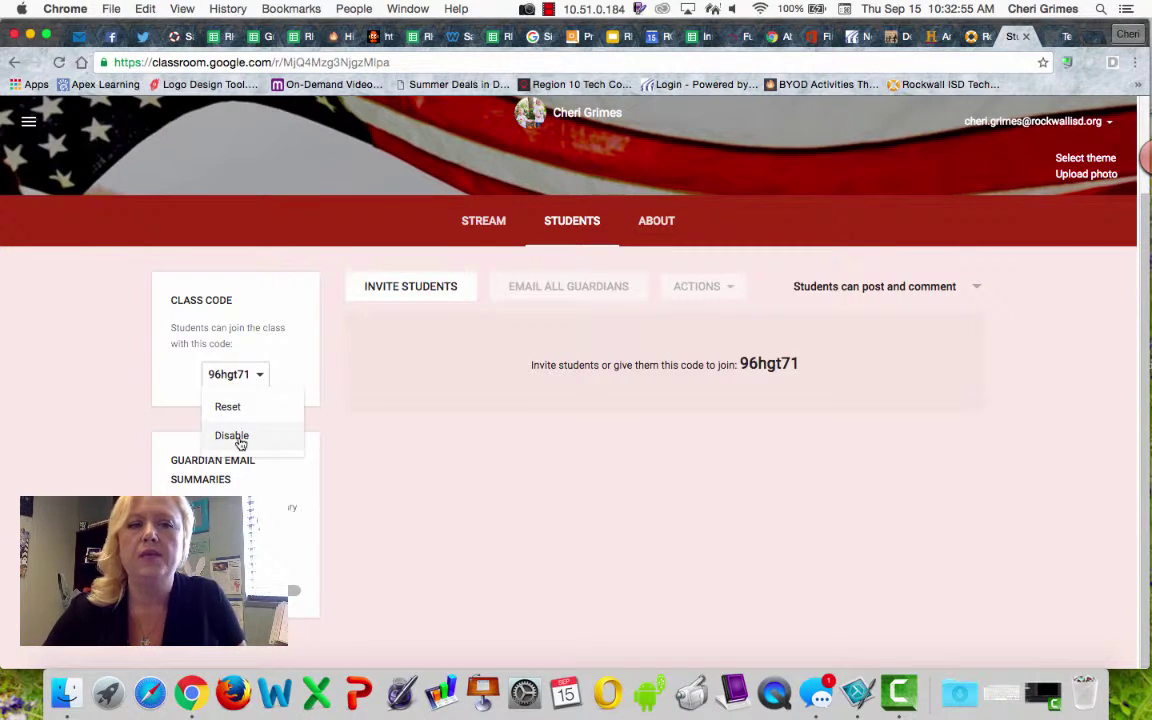
pyautogui.click(316, 386)
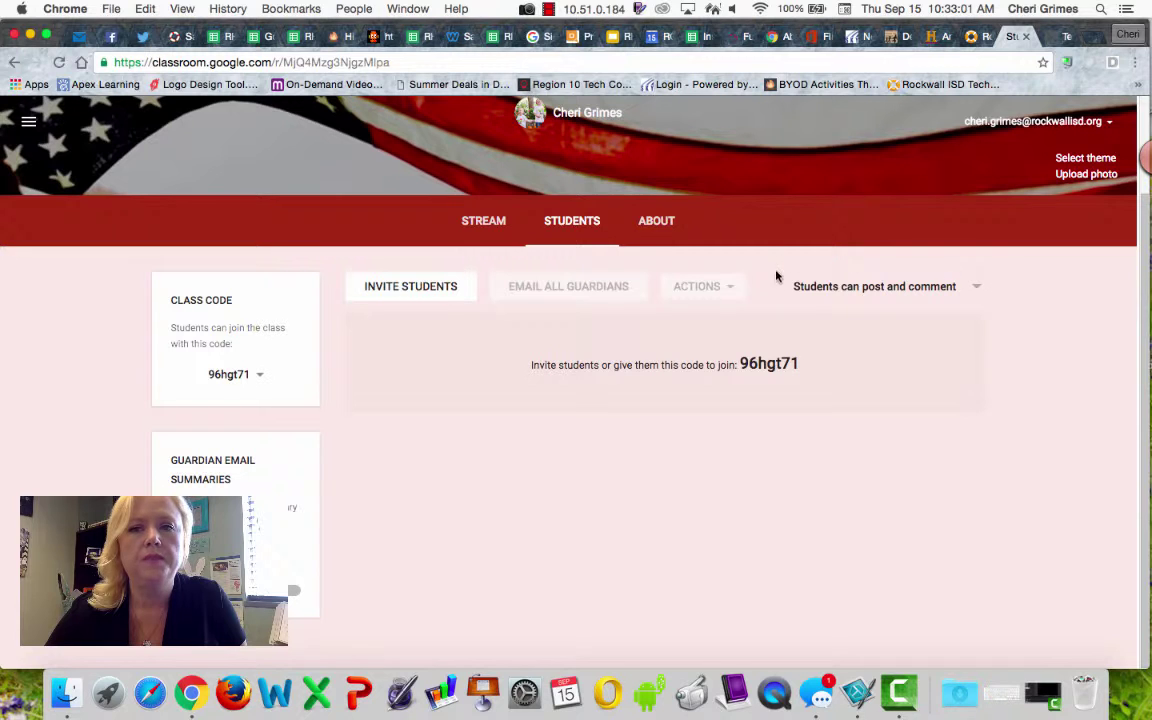
pyautogui.click(979, 288)
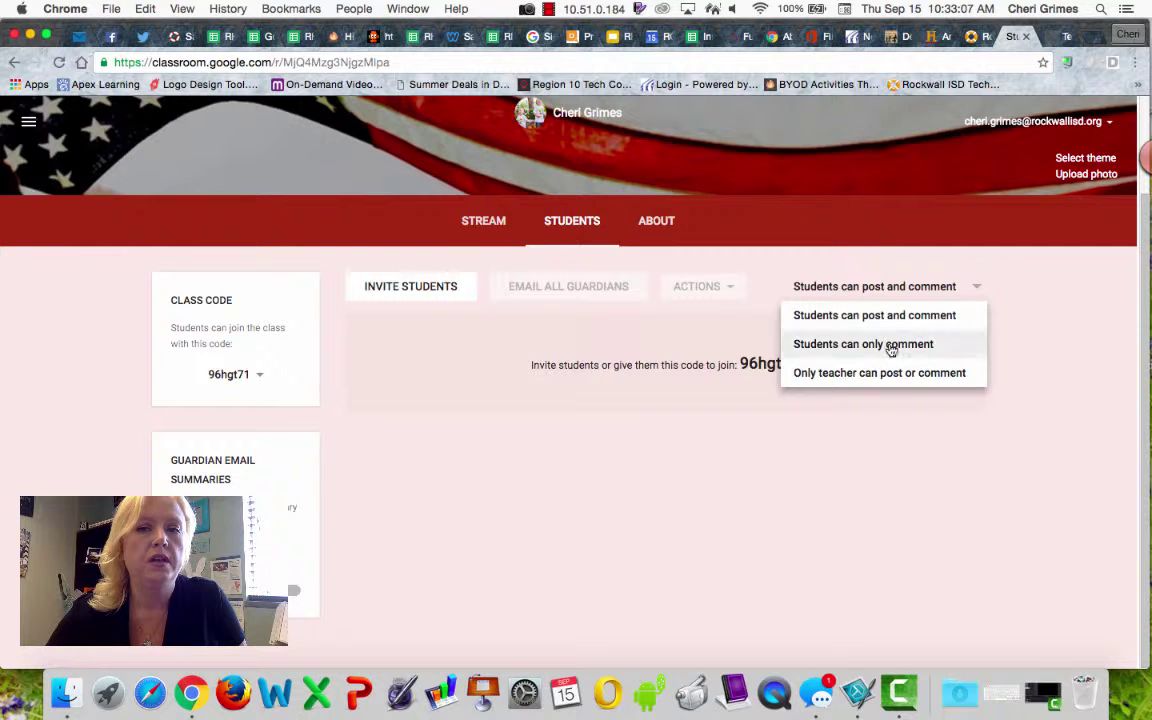
pyautogui.click(878, 420)
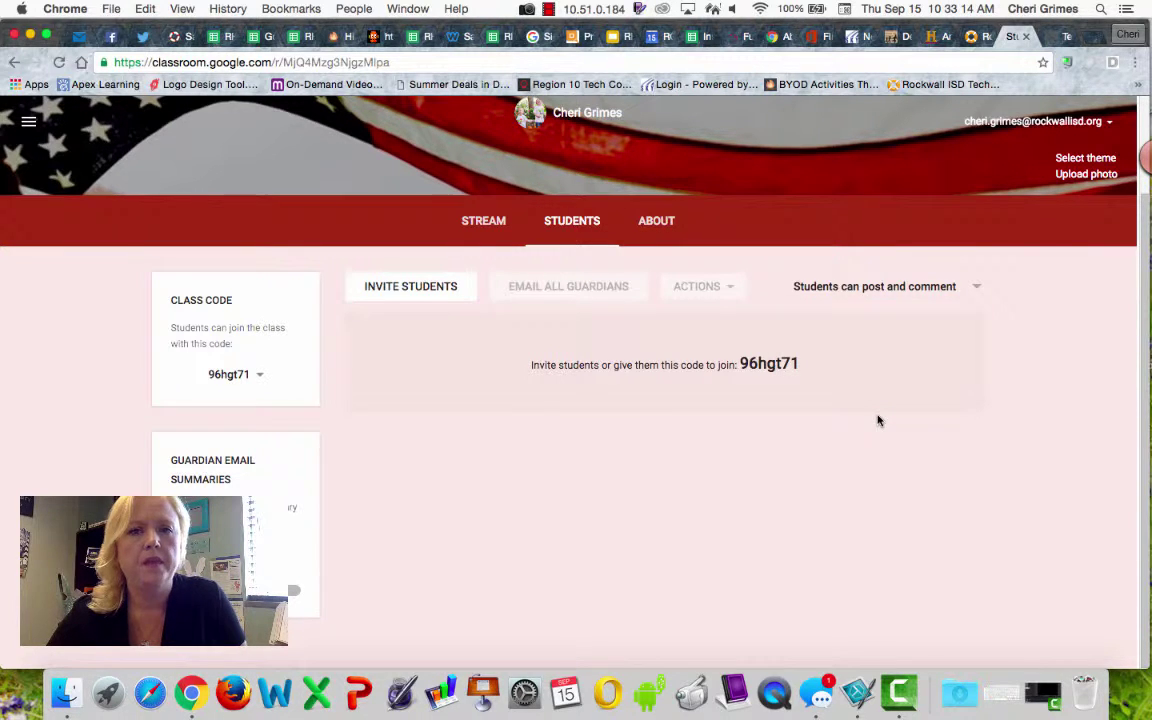
# Review the class's About details and view the contacts available for inviting a teacher, without inviting anyone.
pyautogui.click(656, 241)
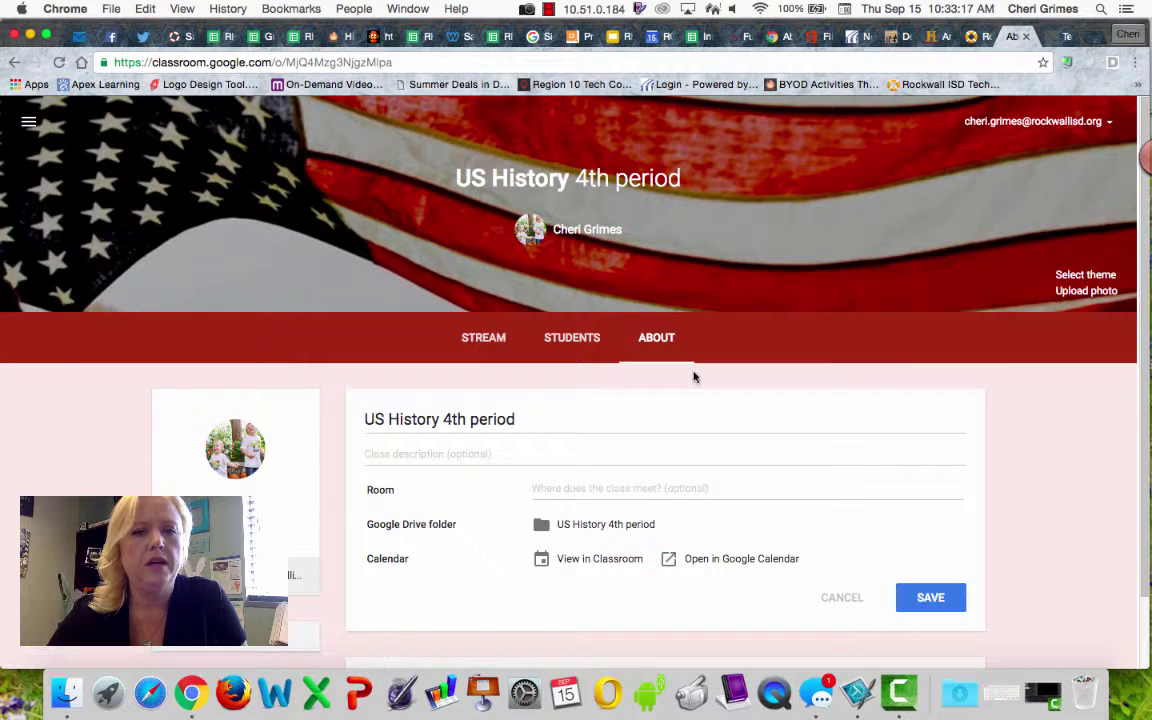
pyautogui.scroll(-2, 692, 375)
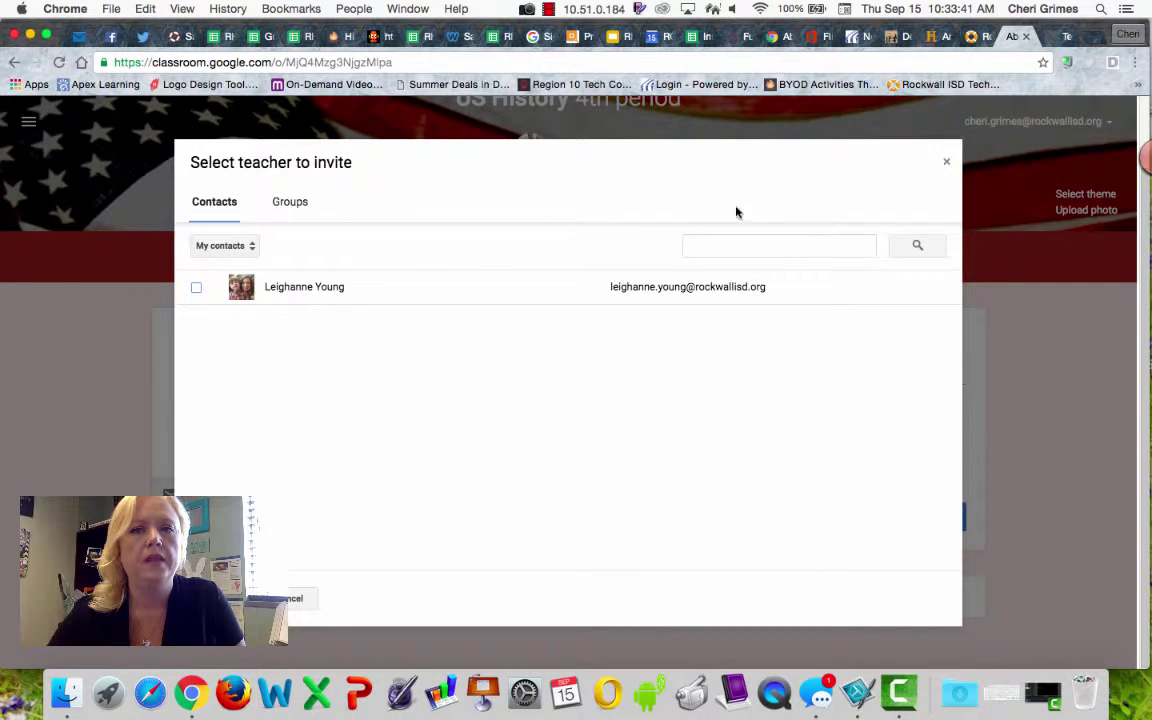
pyautogui.click(949, 163)
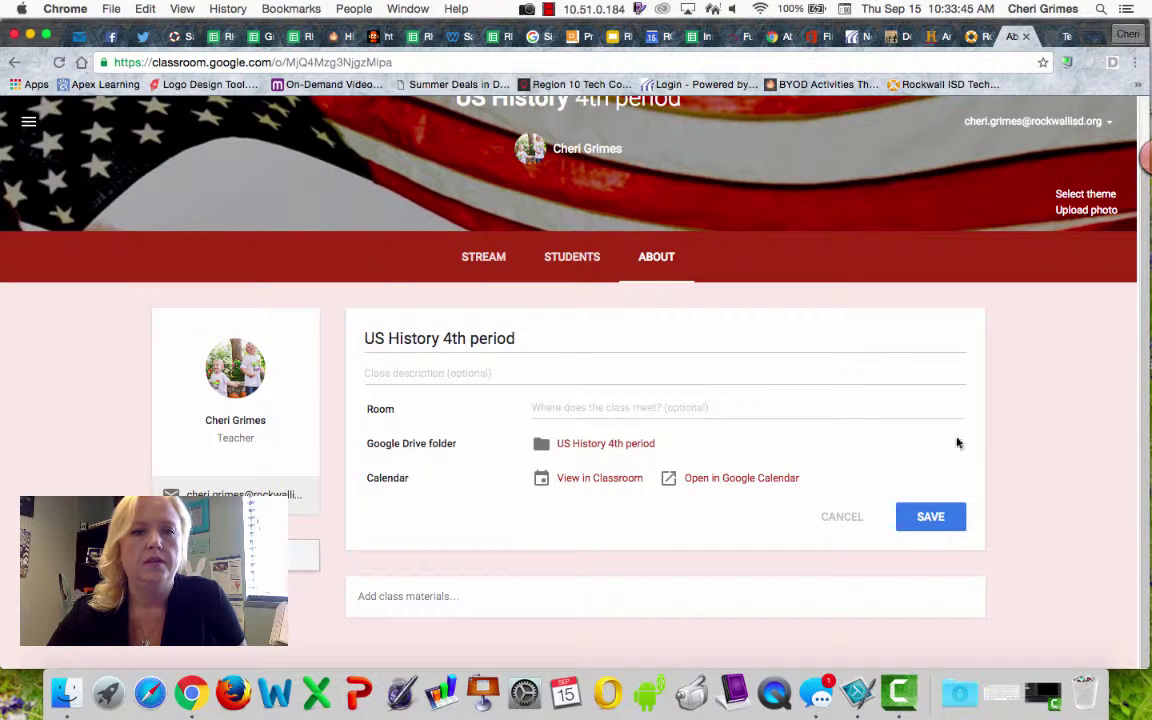
# Start a new assignment from the class stream and check which classes it can be posted in, keeping only US History 4th period.
pyautogui.click(492, 256)
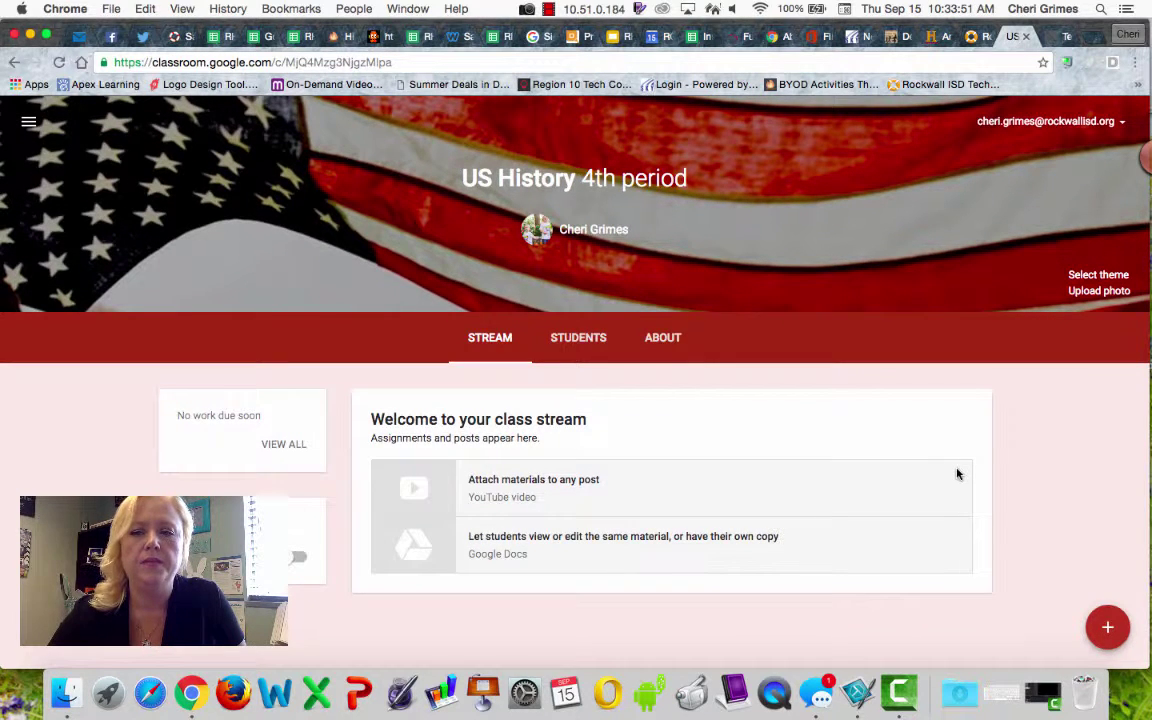
pyautogui.moveTo(1113, 624)
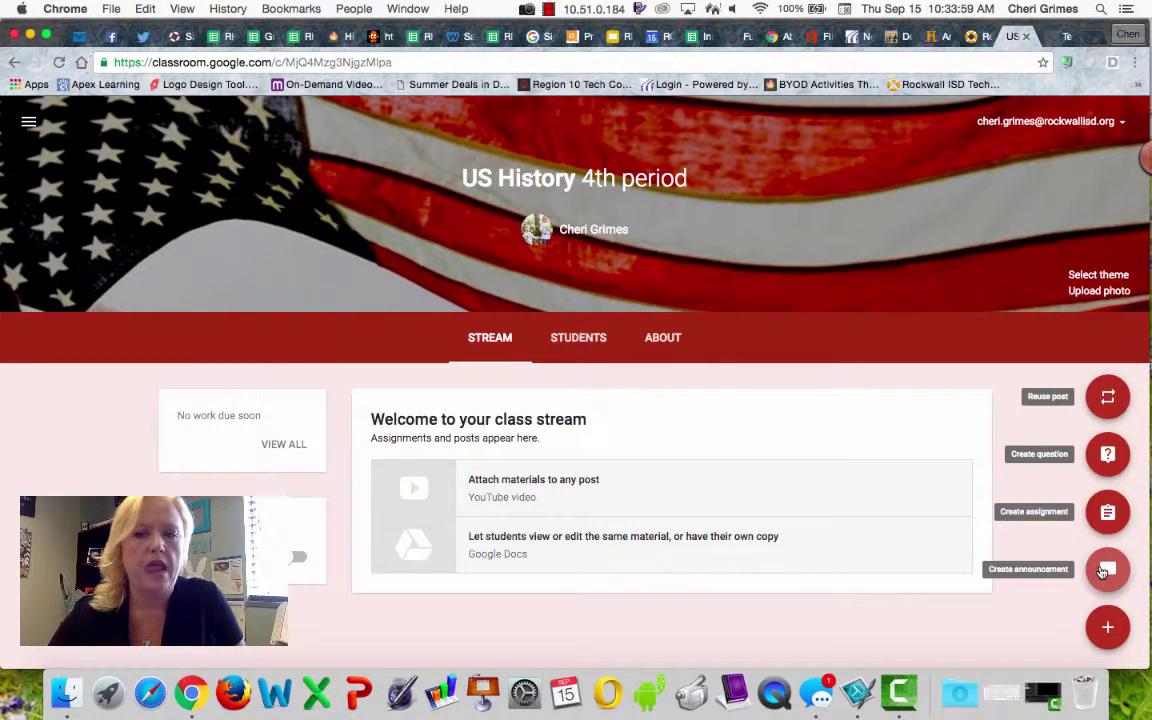
pyautogui.click(1107, 511)
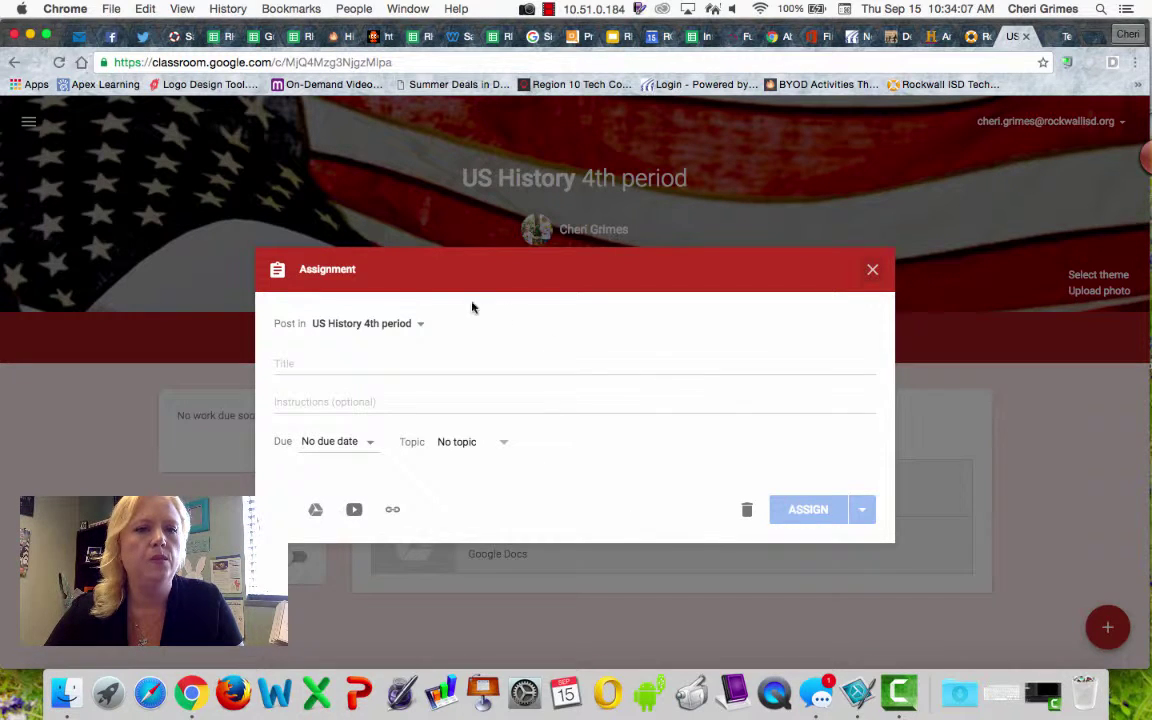
pyautogui.click(421, 327)
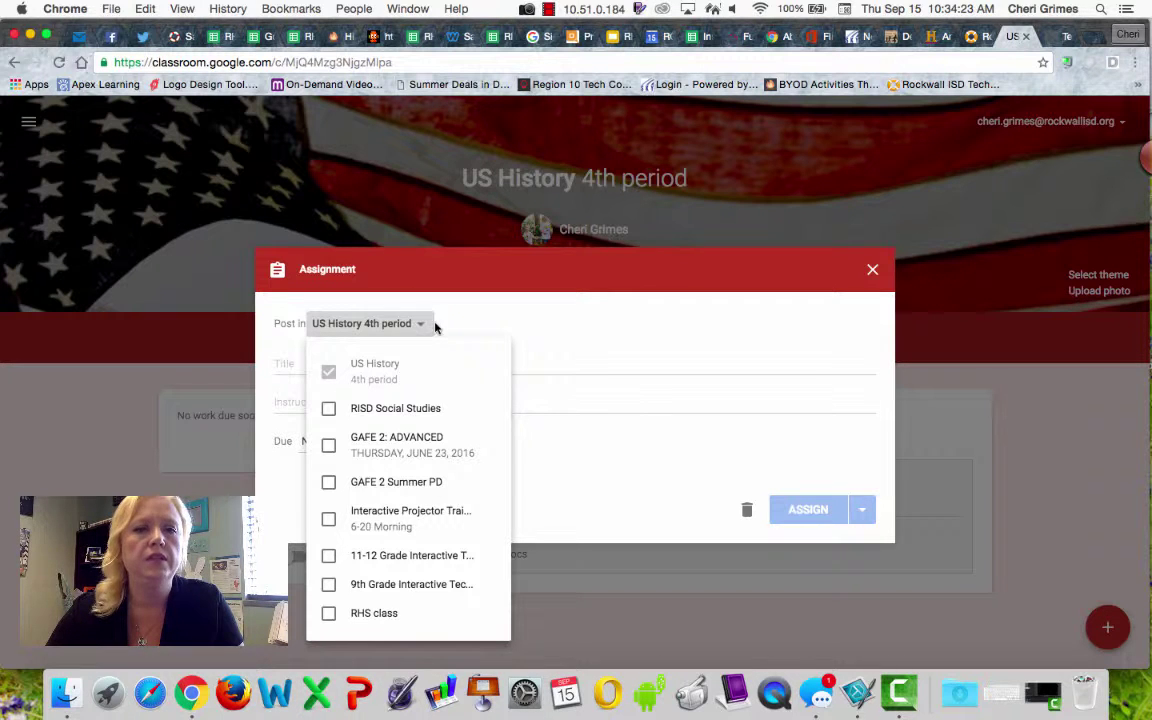
pyautogui.click(509, 314)
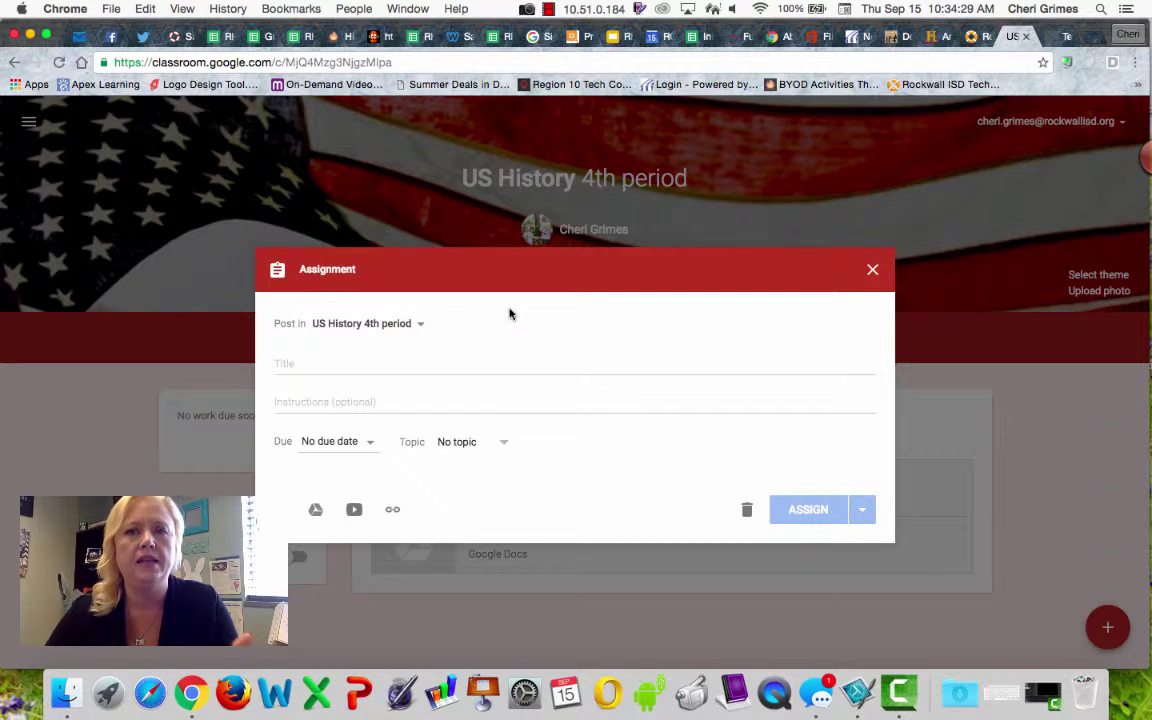
# Title the assignment "Civil War".
pyautogui.click(339, 365)
pyautogui.write('C')
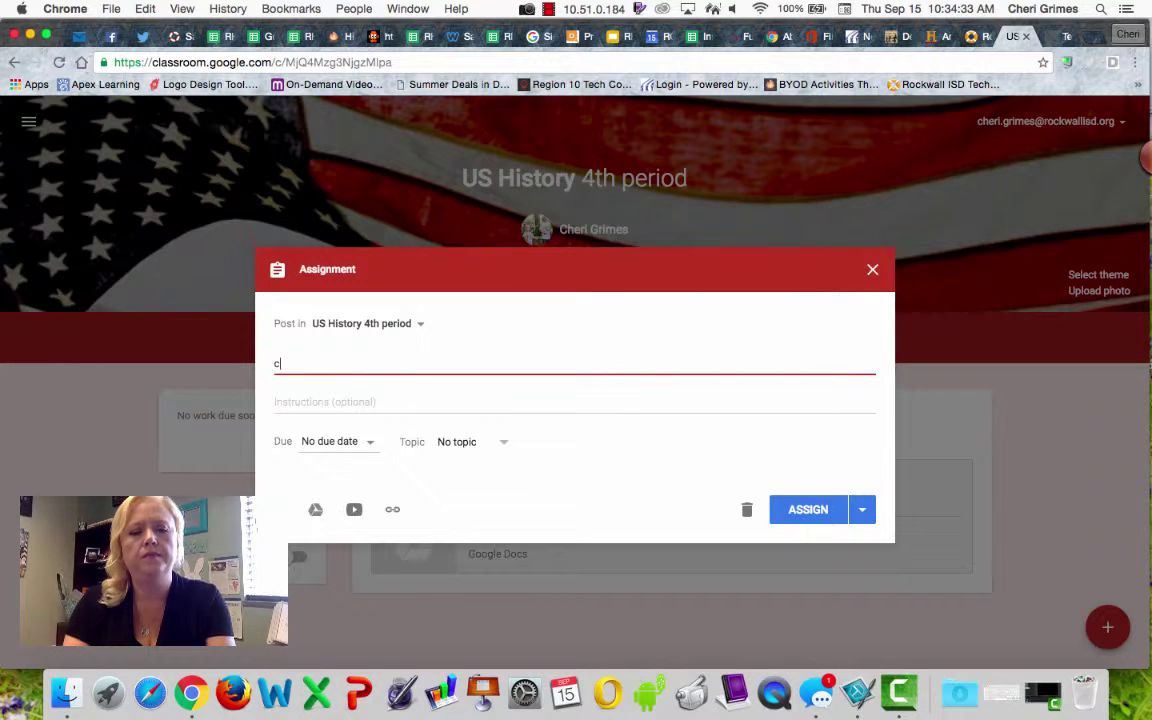
pyautogui.press('BackSpace')
pyautogui.write('Civil')
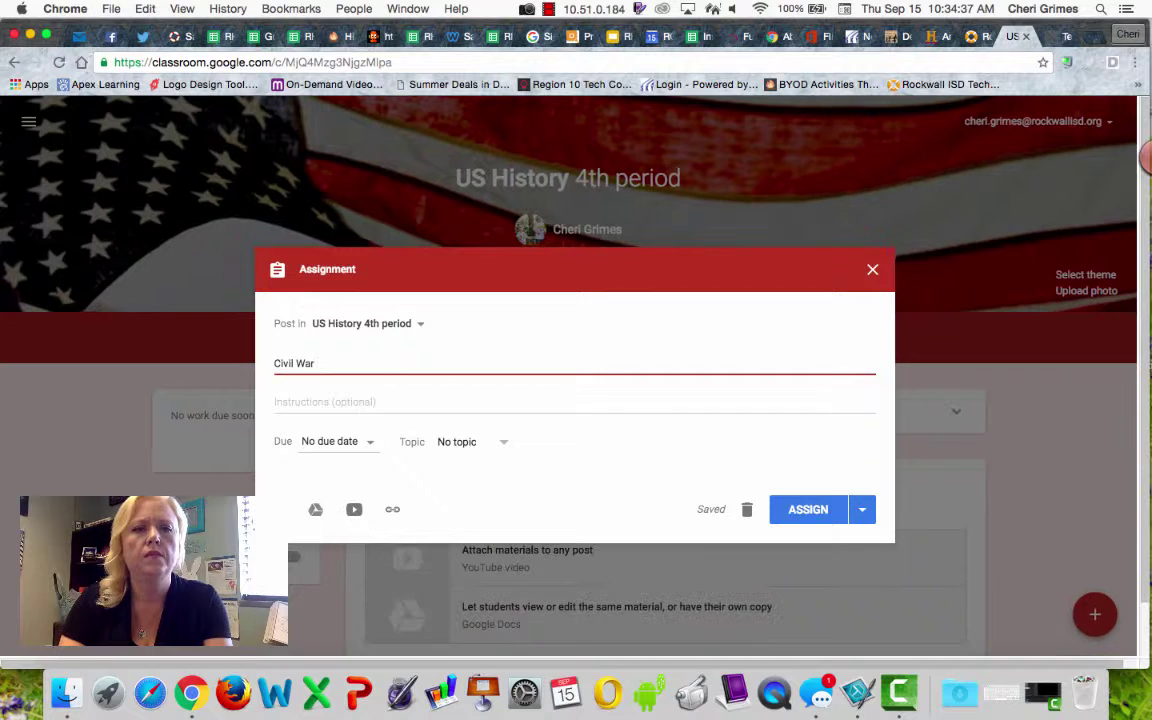
pyautogui.write(' War')
# Enter the assignment instructions "Please watch the video and answer the form questions.".
pyautogui.press('Tab')
pyautogui.write('P')
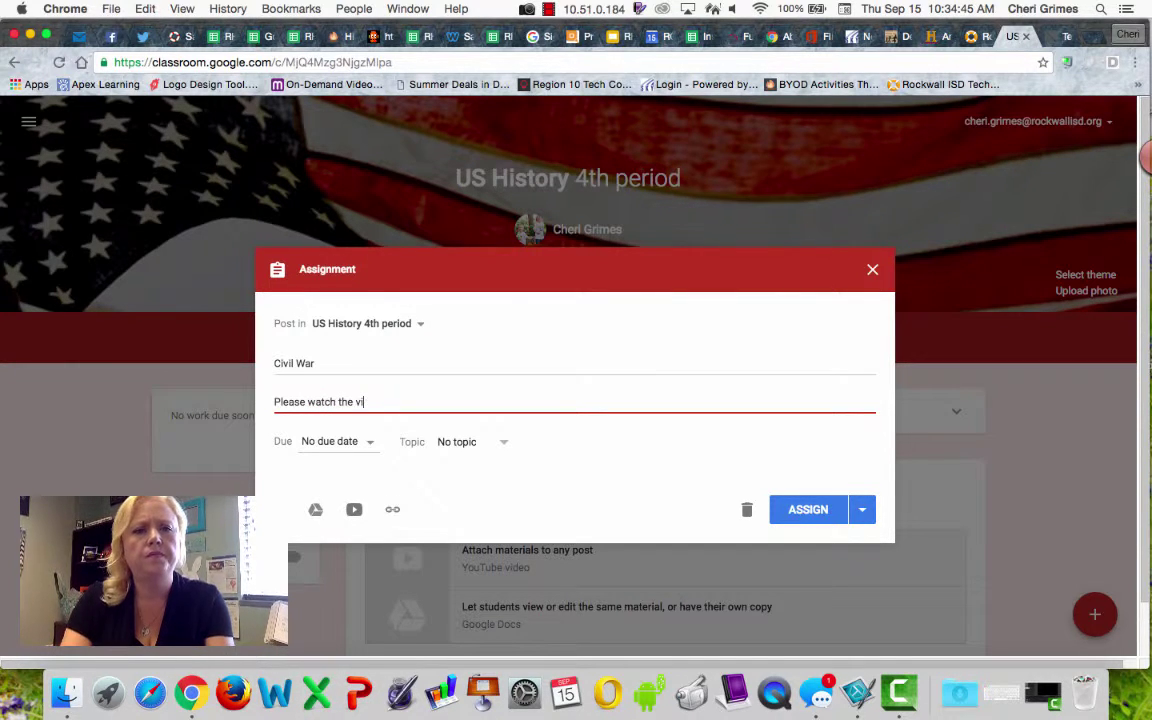
pyautogui.write('and ')
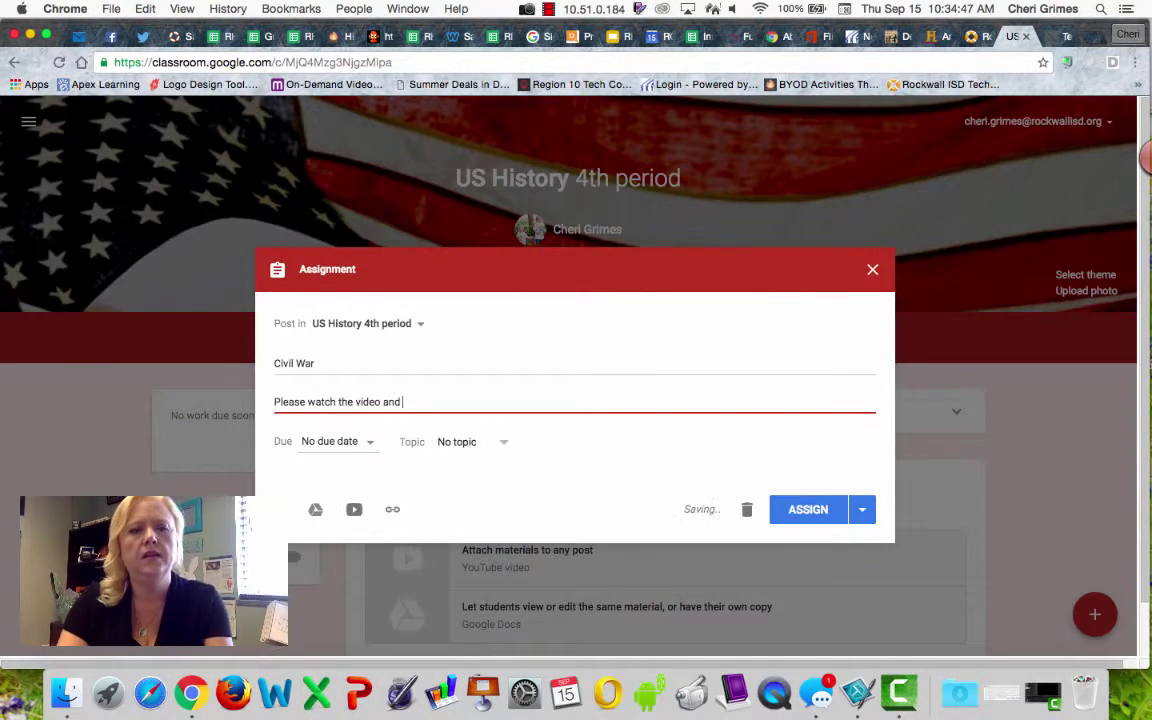
pyautogui.write('answer the for')
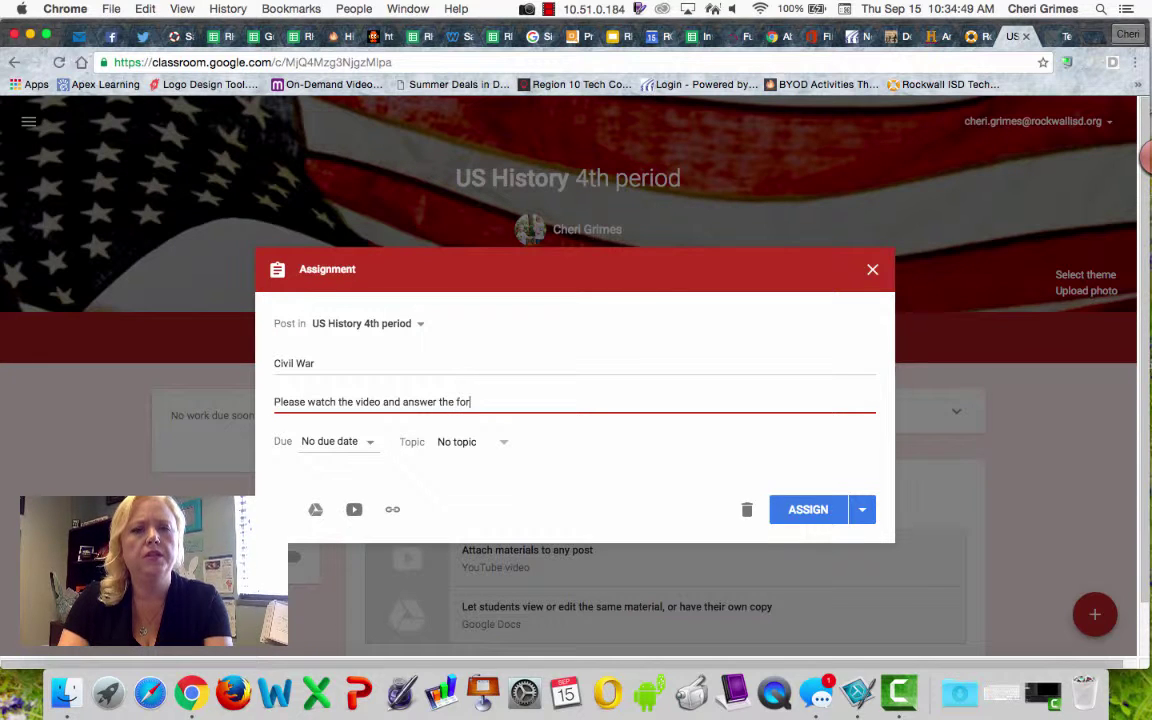
pyautogui.write('m question')
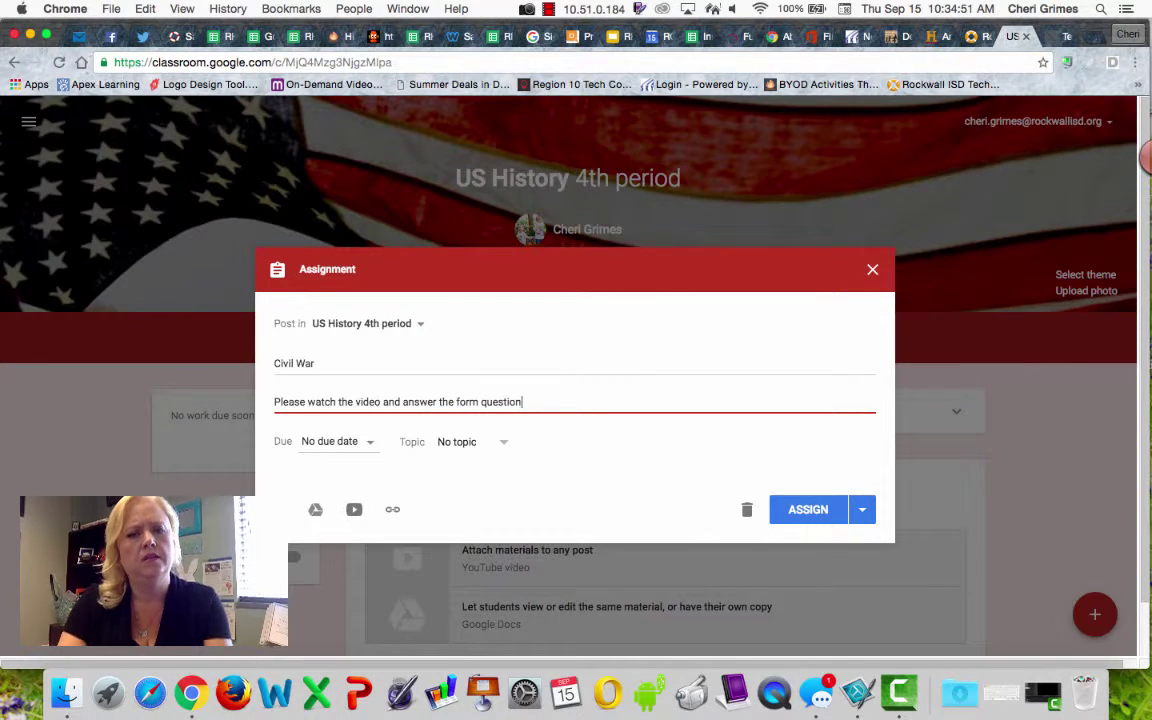
pyautogui.write('s.')
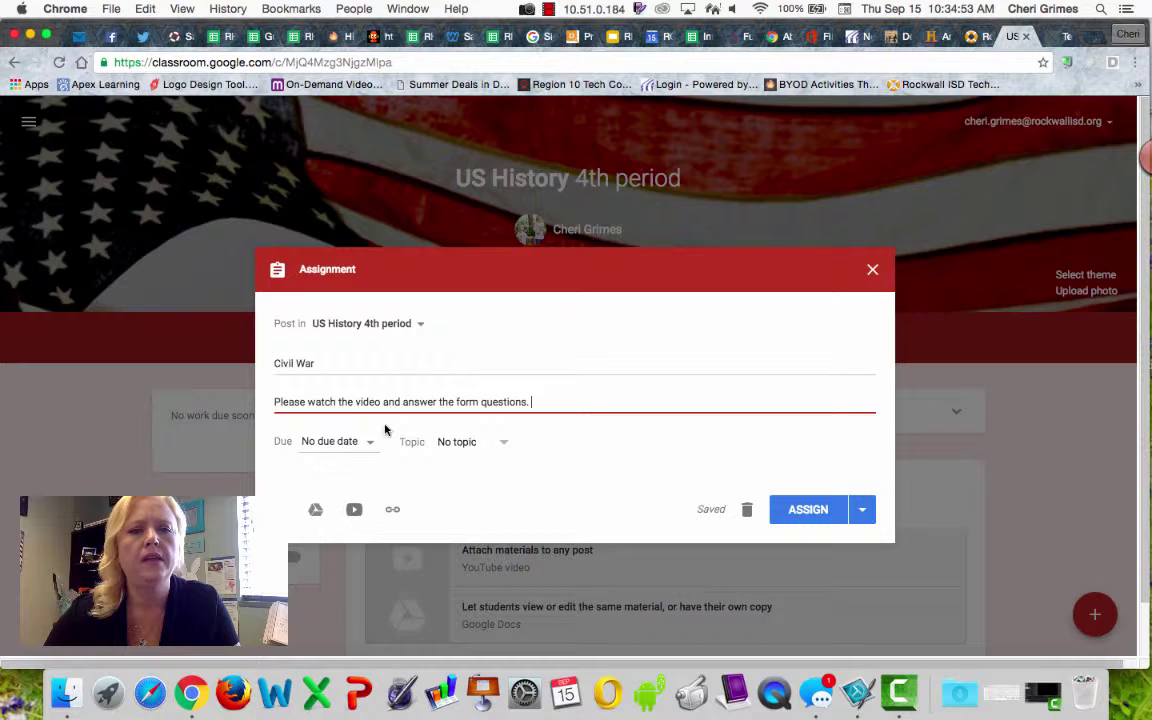
# Set the assignment's due date to Sep 16, 2016 and its due time to 4:00 PM.
pyautogui.click(373, 442)
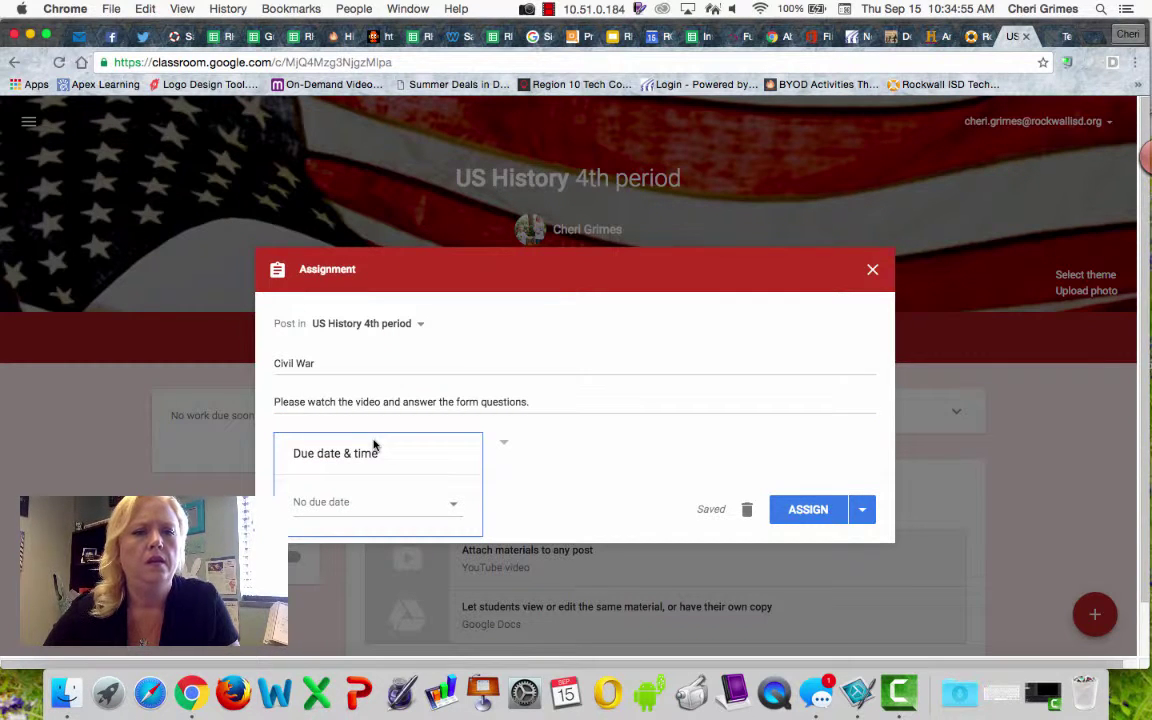
pyautogui.click(452, 503)
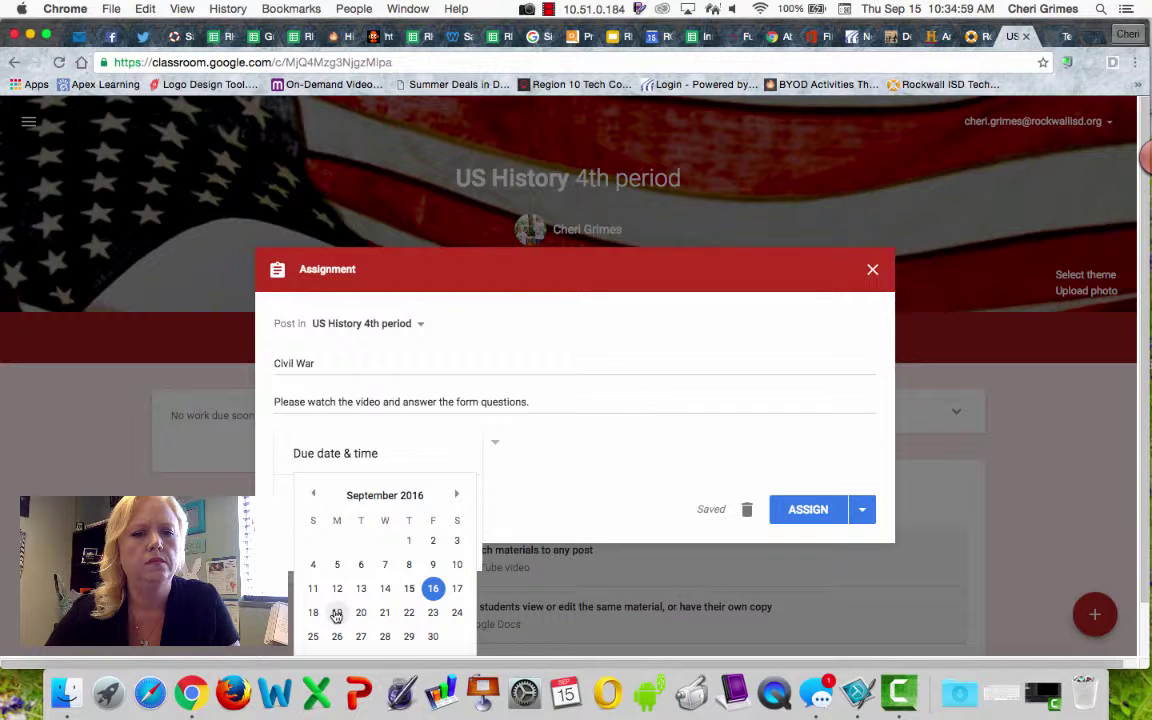
pyautogui.click(433, 588)
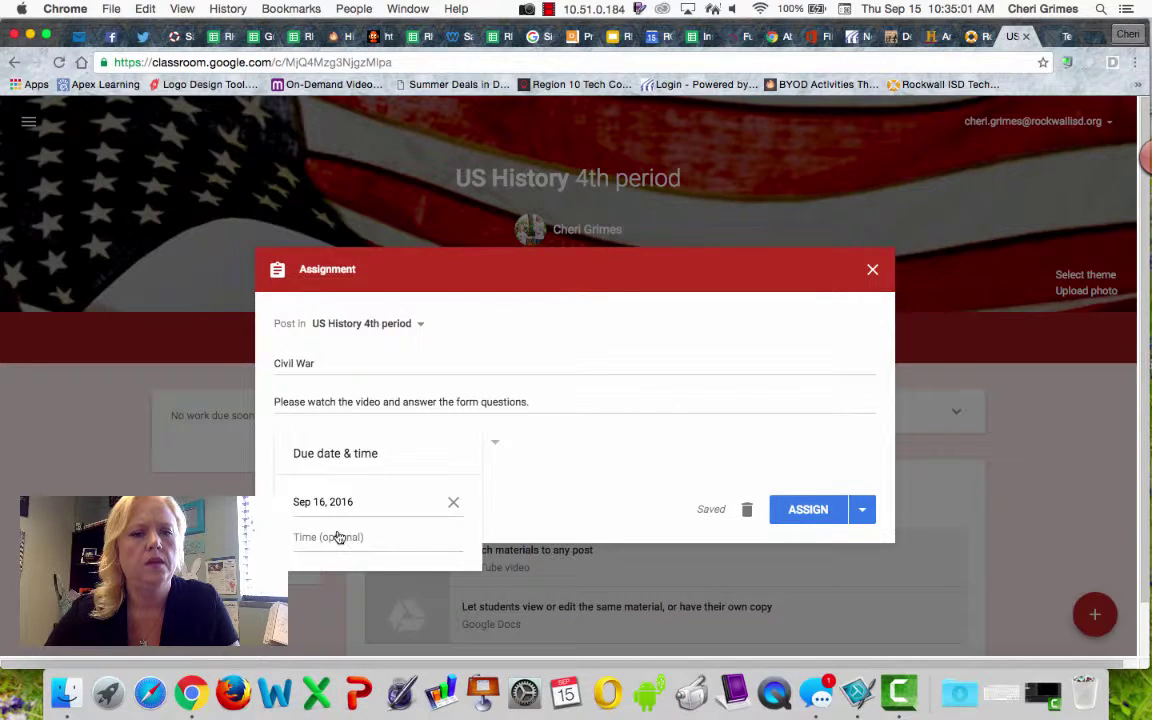
pyautogui.click(306, 536)
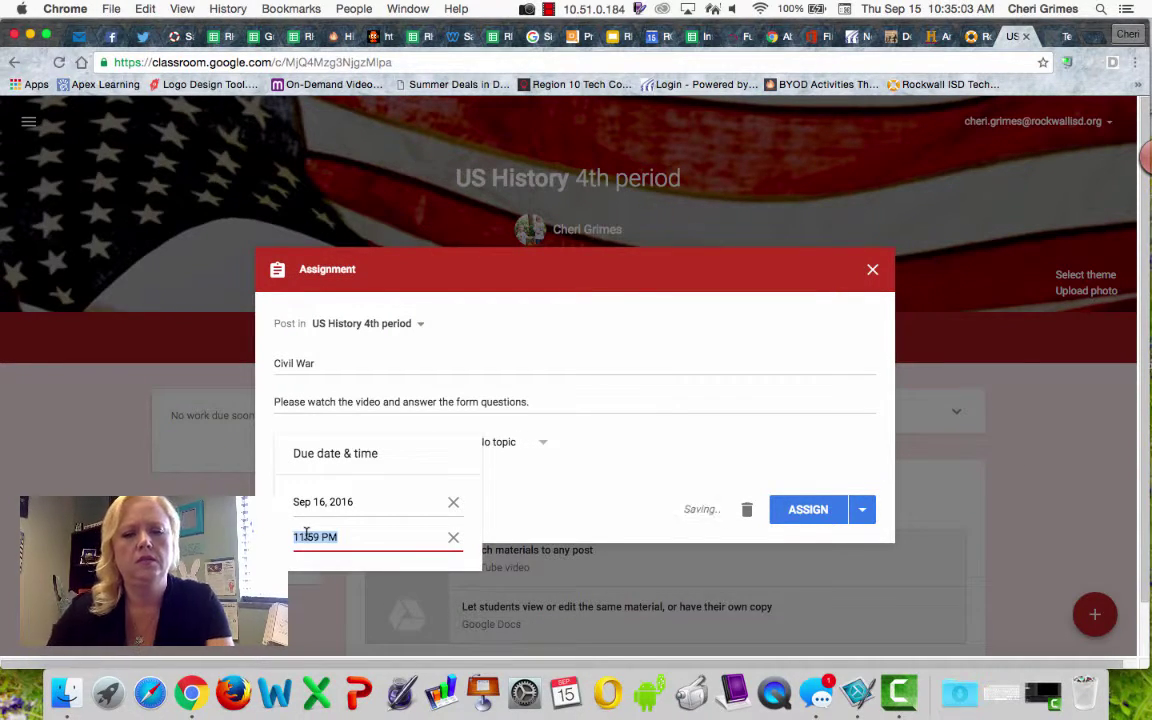
pyautogui.write('4:00pm')
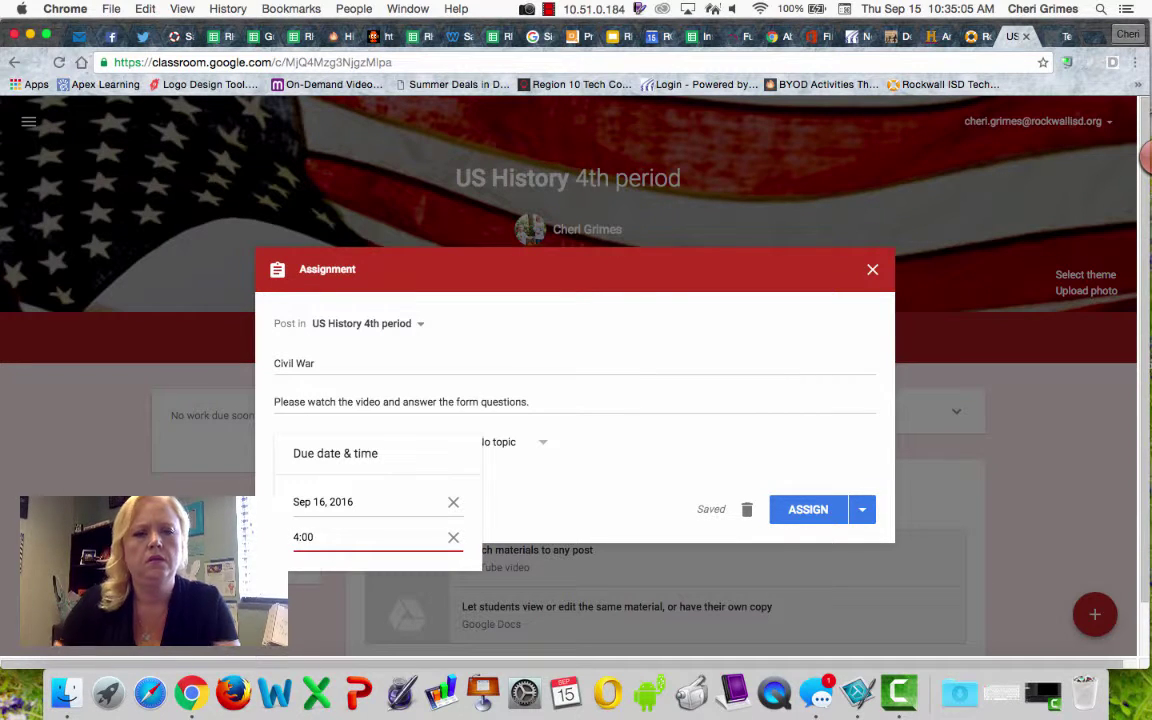
pyautogui.click(537, 522)
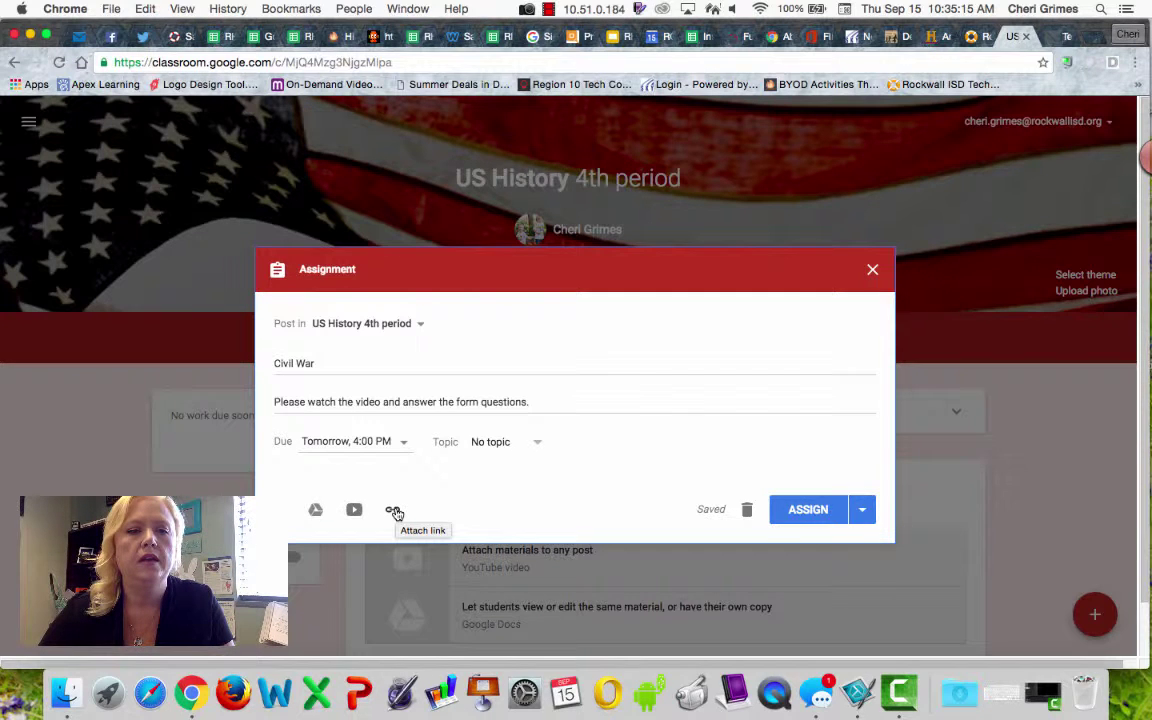
# Copy the address of the history.com American Civil War videos page and enter it as a link in the Civil War assignment.
pyautogui.click(938, 37)
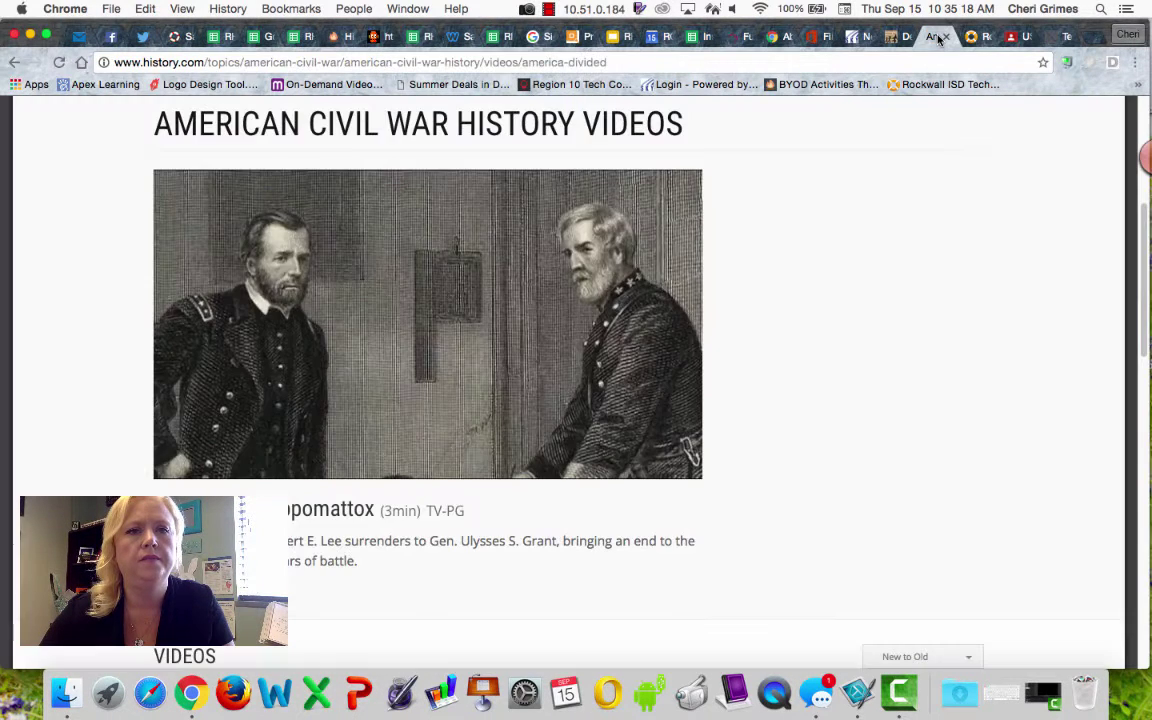
pyautogui.click(627, 64)
pyautogui.press('super+c')
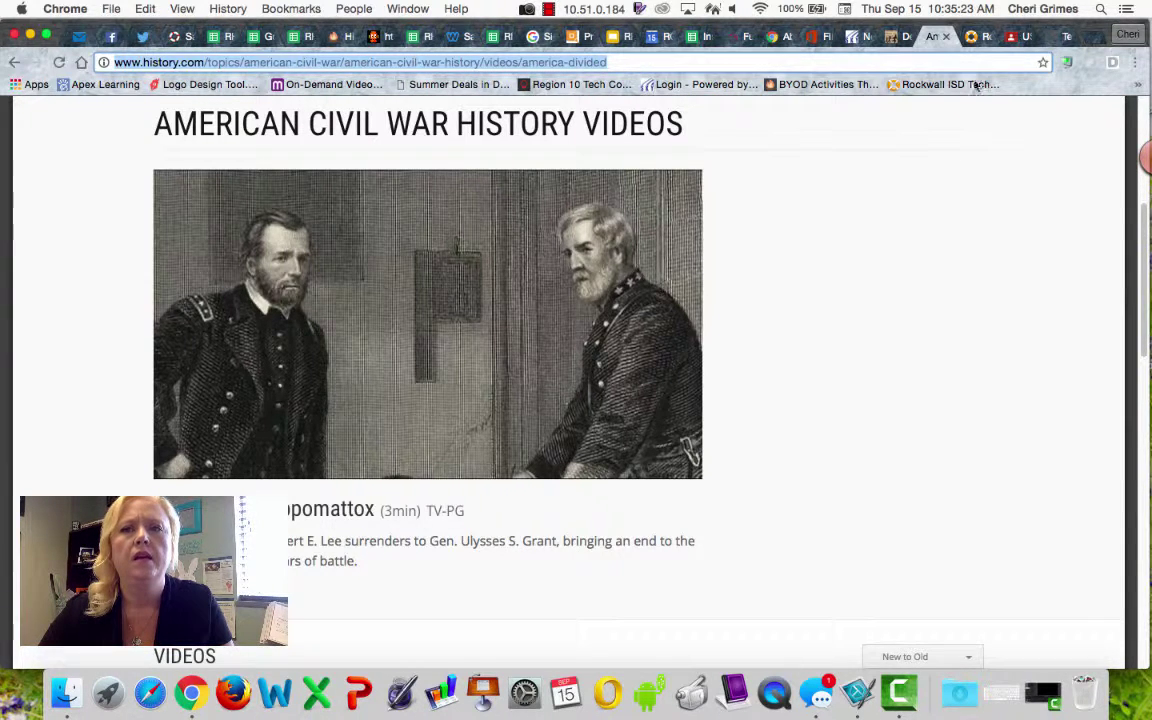
pyautogui.click(1015, 37)
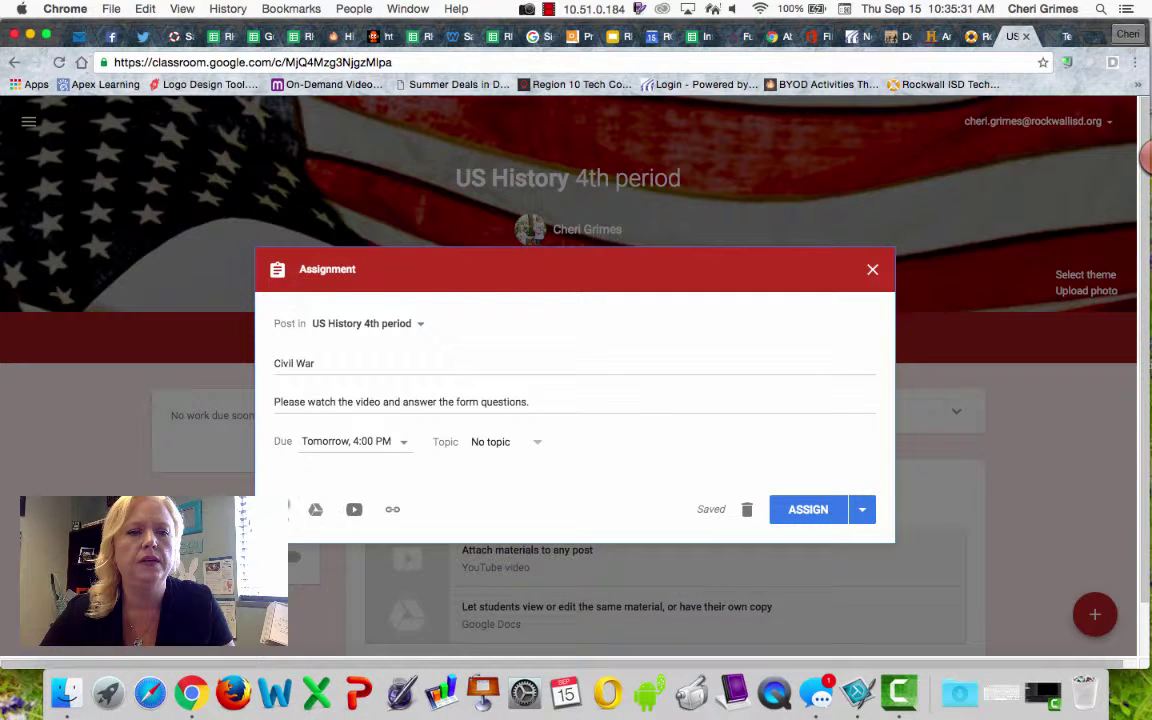
pyautogui.click(394, 510)
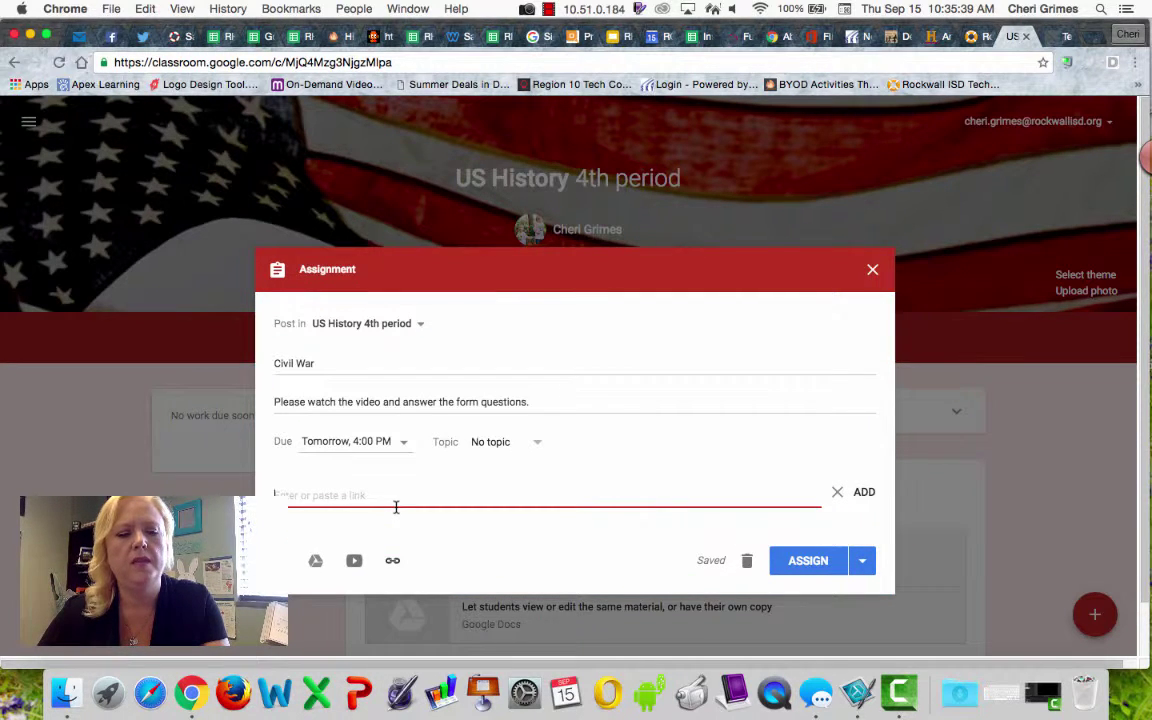
pyautogui.press('super+v')
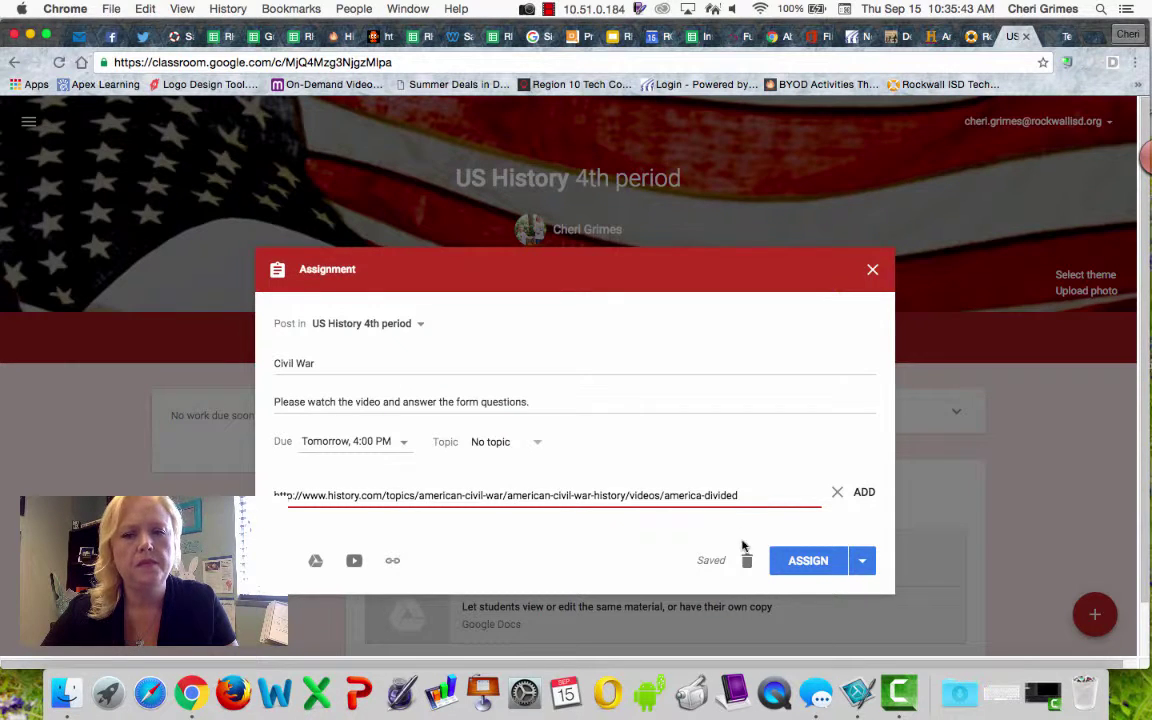
# Check the posting options, assign the Civil War assignment immediately, and view its post in the class stream.
pyautogui.click(862, 560)
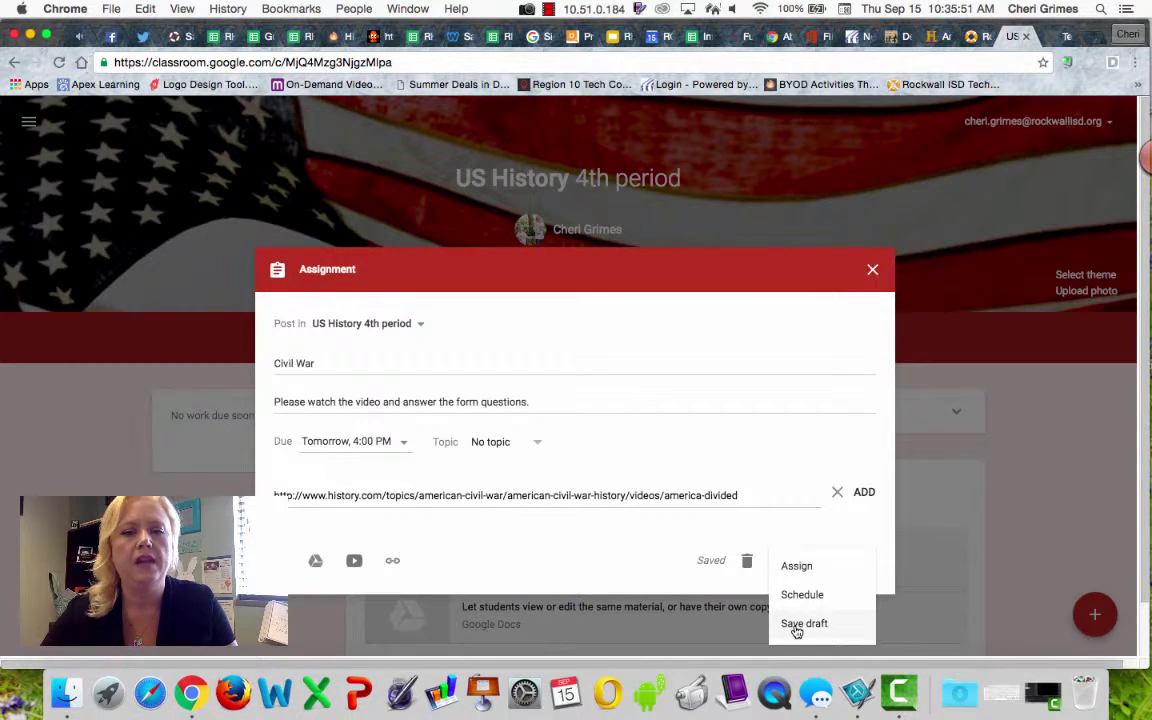
pyautogui.click(797, 568)
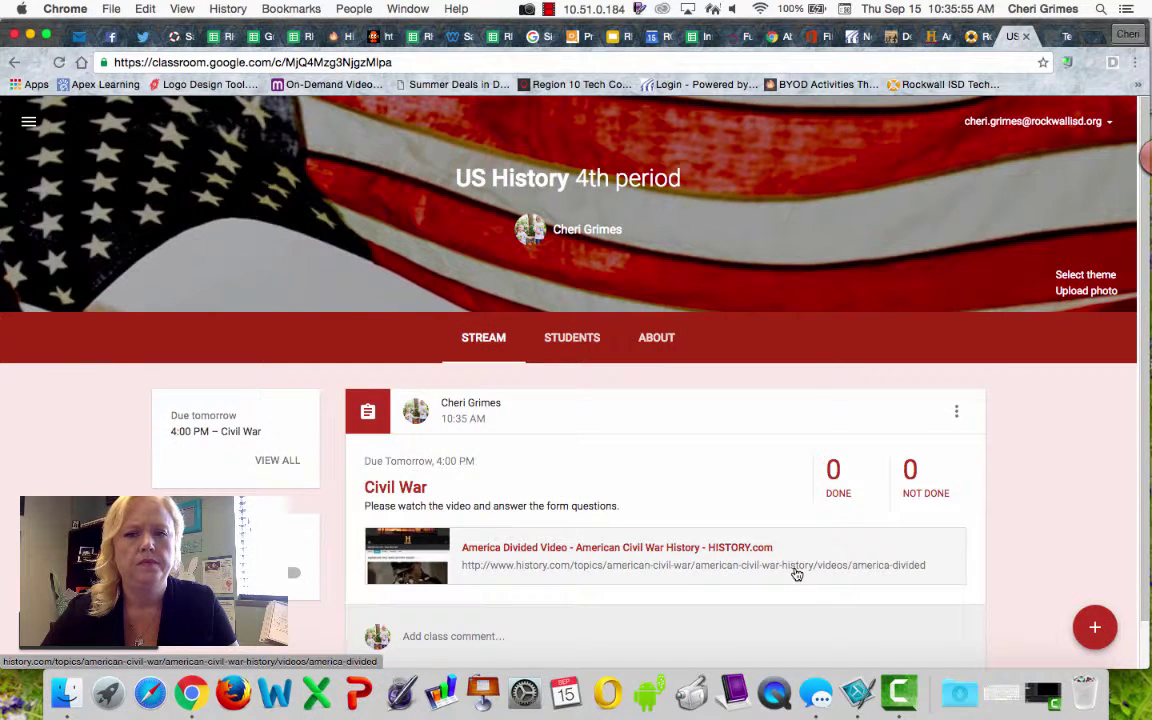
pyautogui.scroll(-1, 1024, 470)
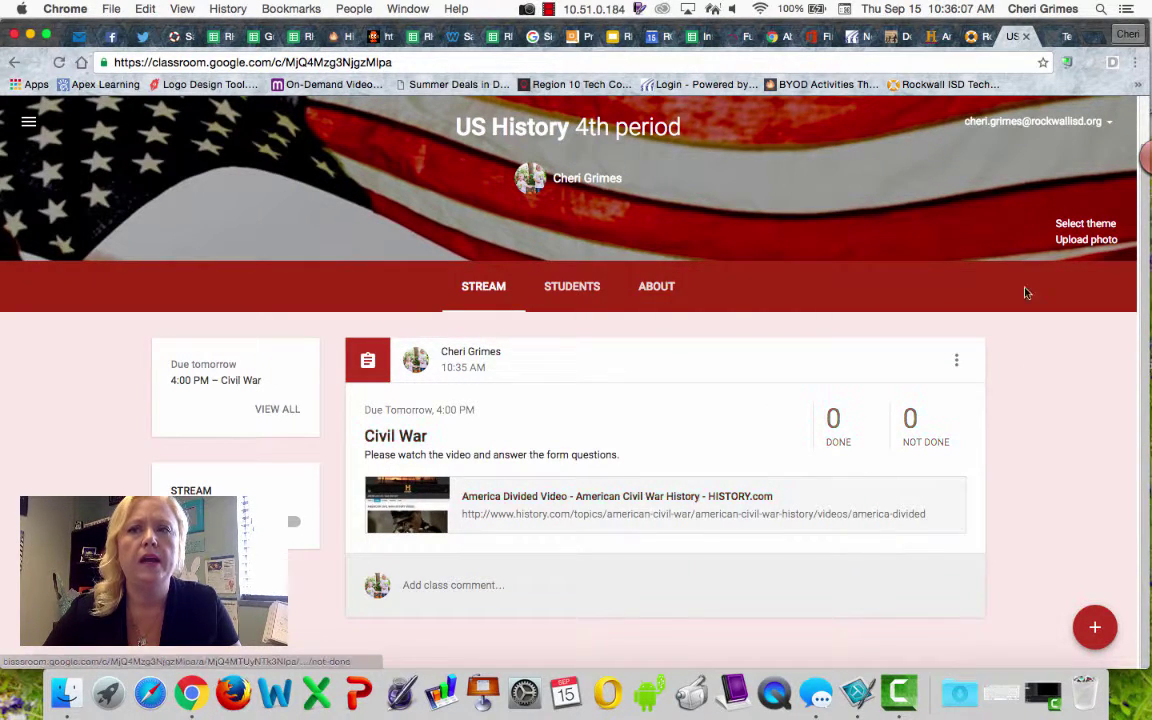
# Open Google Forms in a new browser tab and create a blank form.
pyautogui.click(1097, 38)
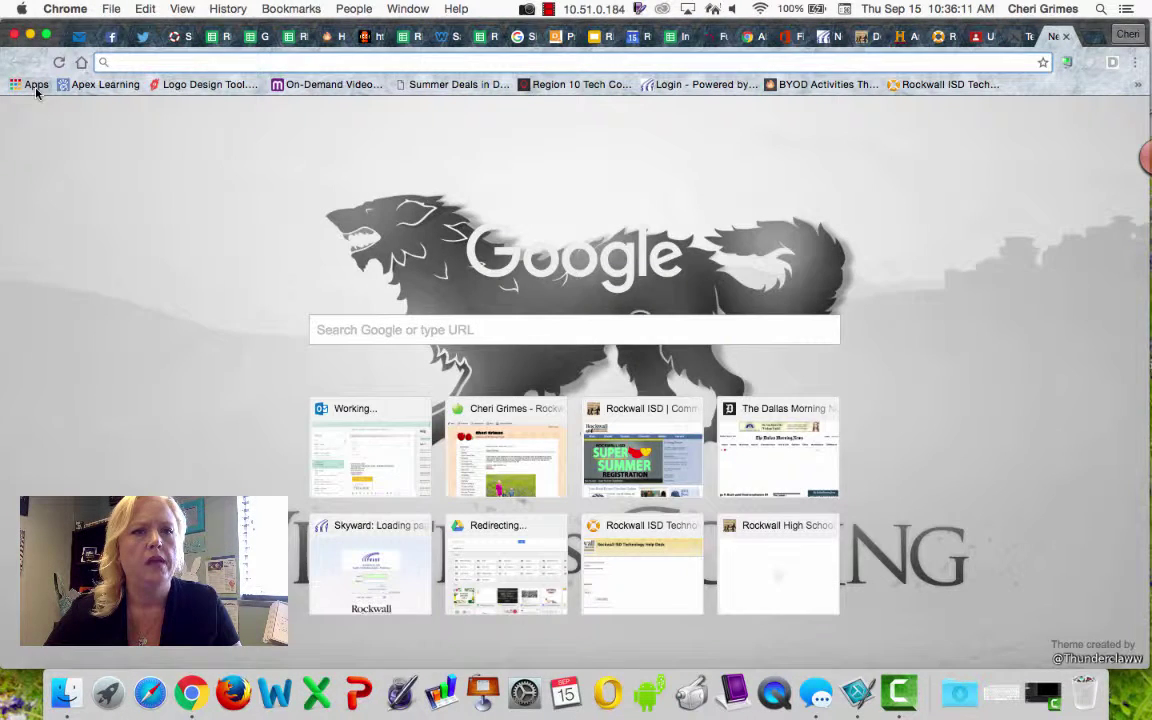
pyautogui.click(36, 88)
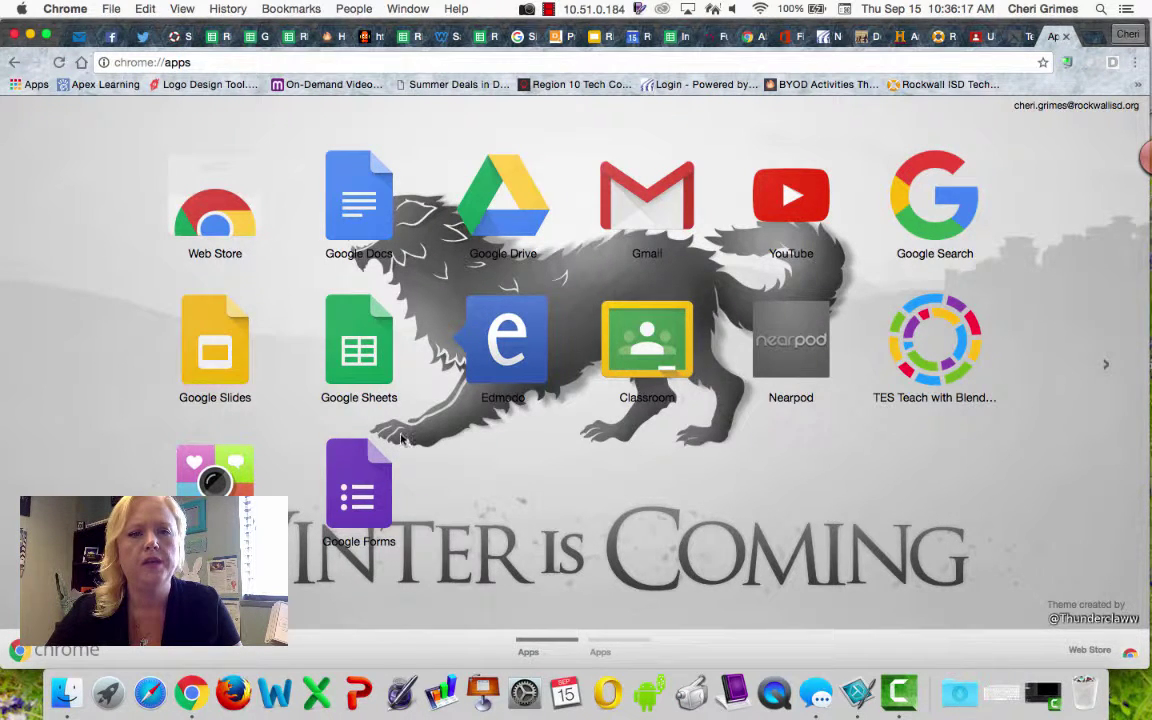
pyautogui.click(368, 492)
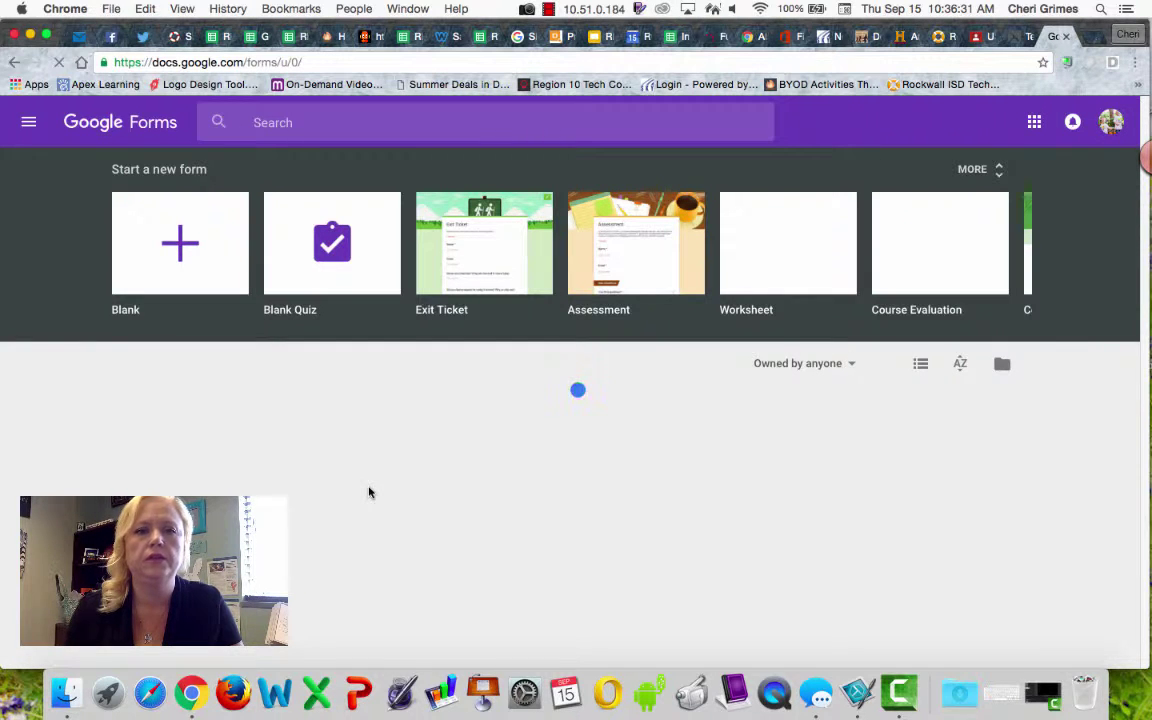
pyautogui.click(172, 241)
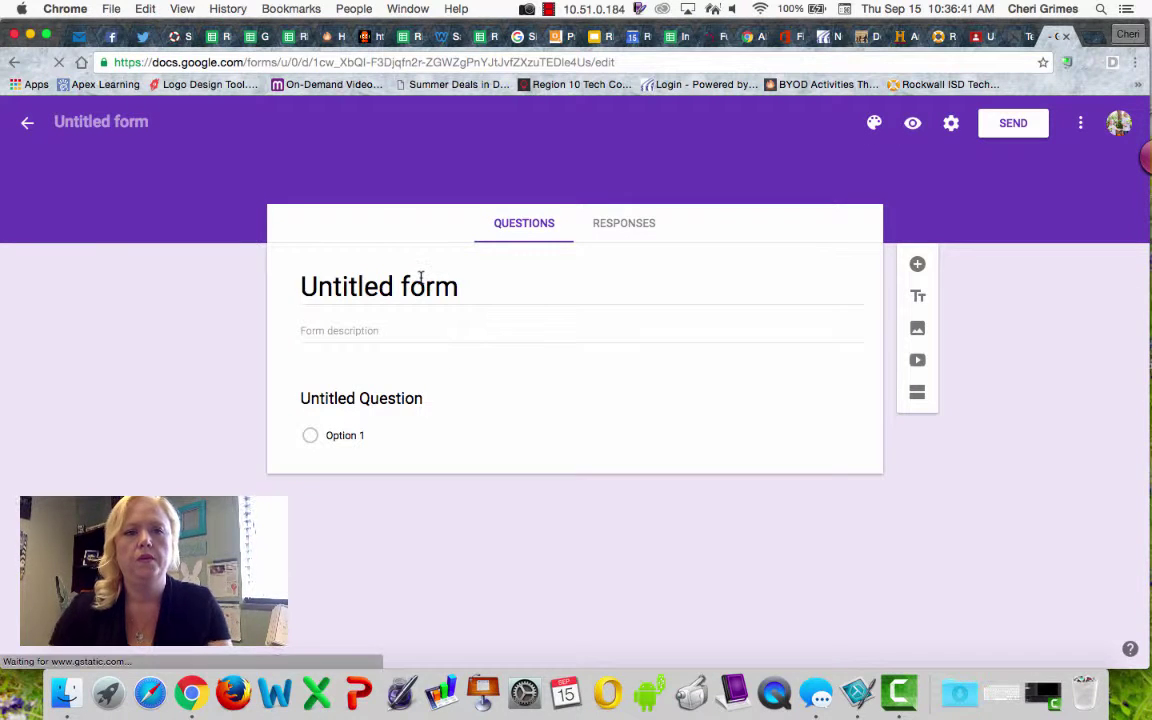
pyautogui.click(422, 280)
pyautogui.tripleClick(422, 280)
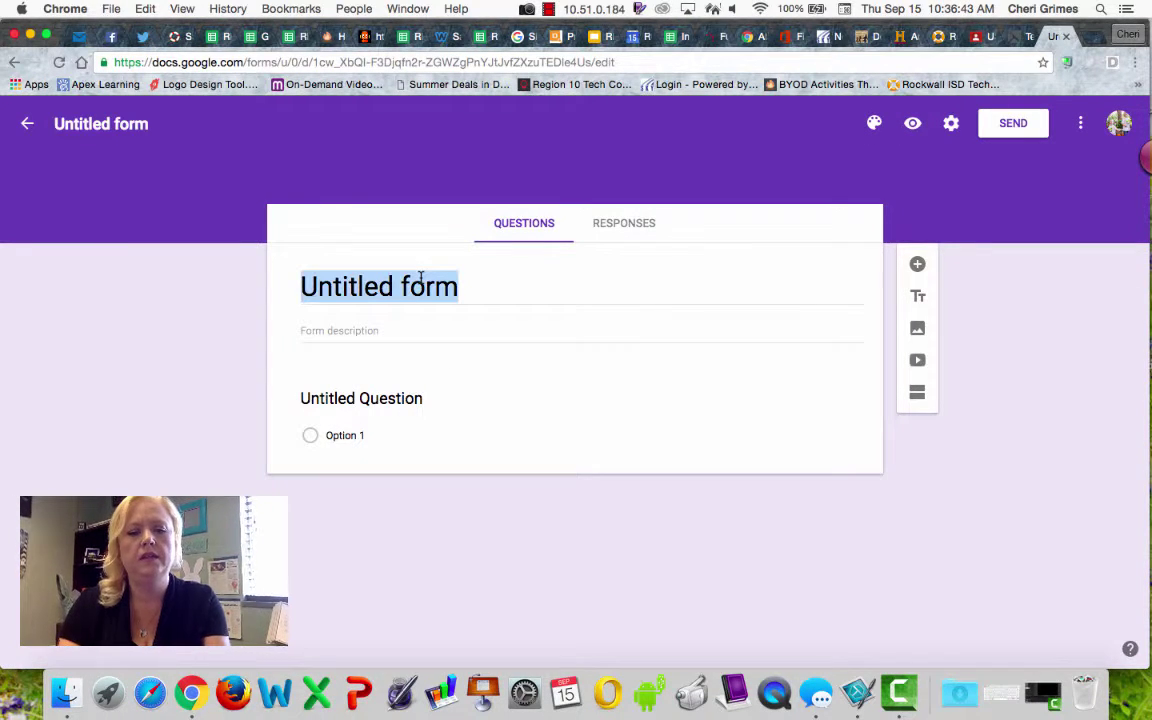
pyautogui.click(301, 398)
pyautogui.write('Ci')
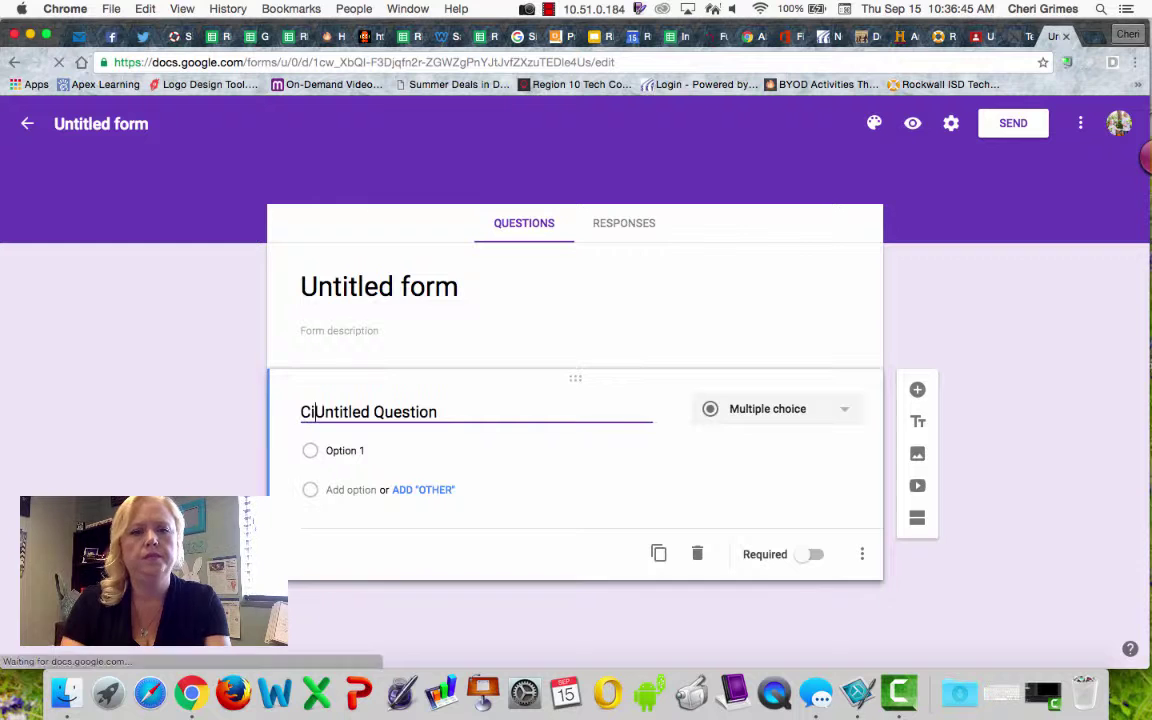
pyautogui.press('BackSpace')
pyautogui.press('BackSpace')
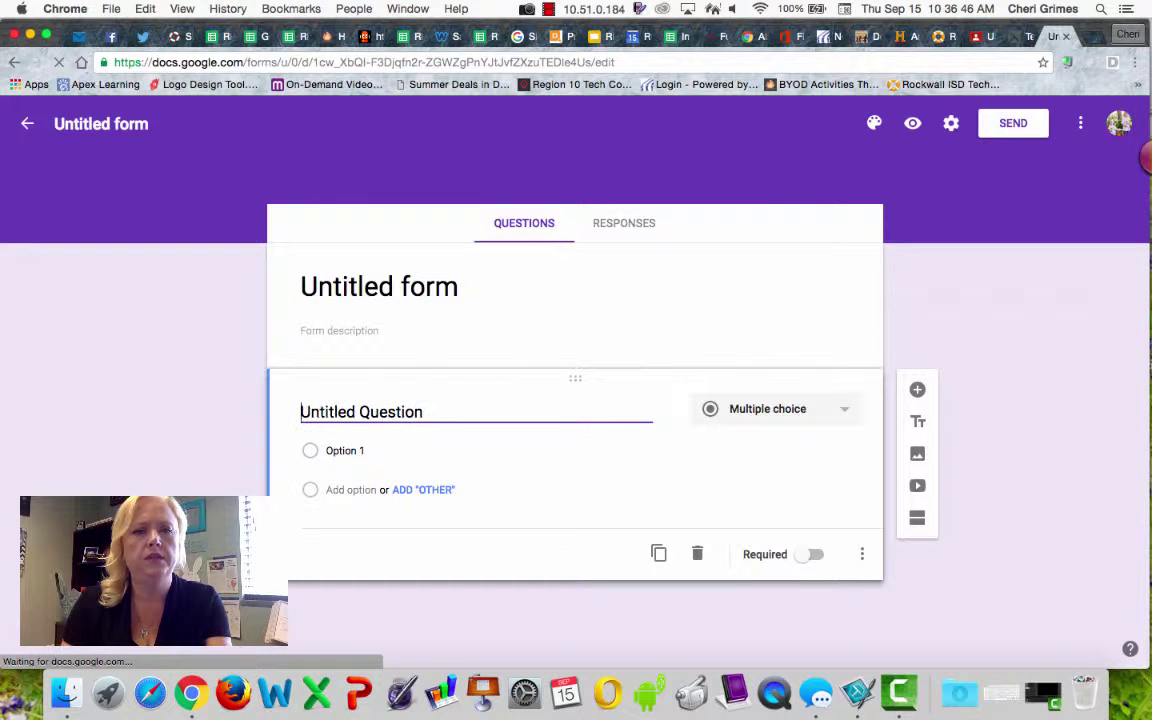
# Title the blank form "Civil War Reflection" and give the form file the same name.
pyautogui.tripleClick(422, 280)
pyautogui.write('Civi')
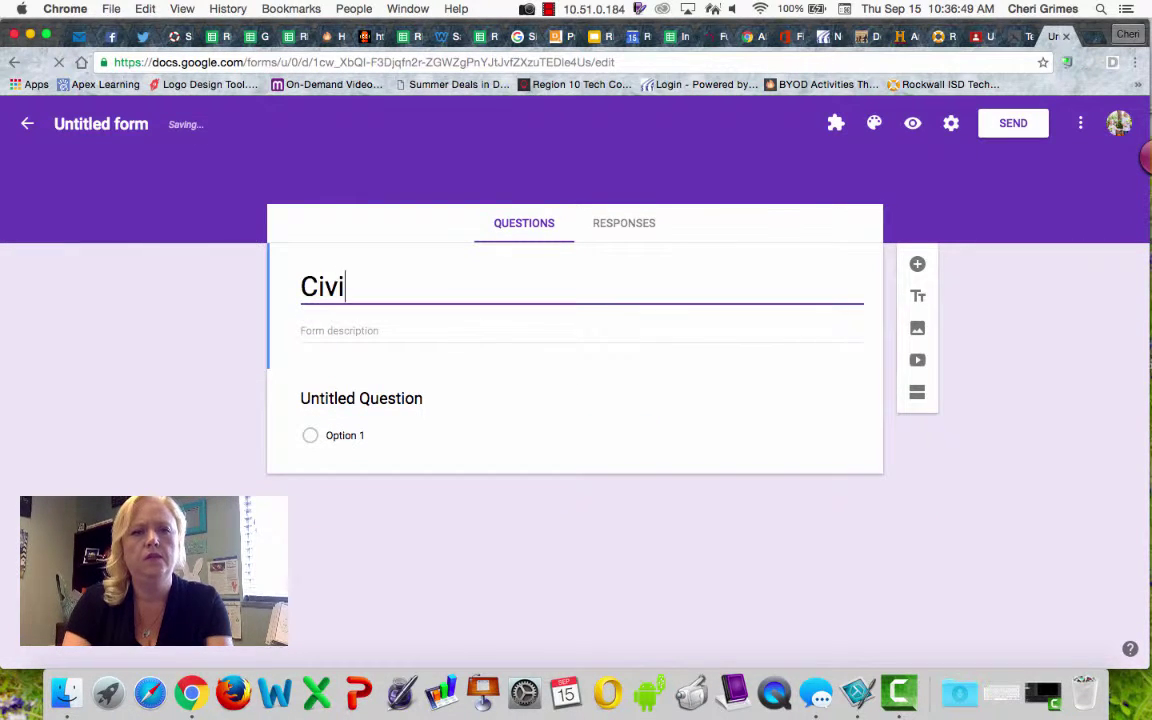
pyautogui.write('l War Reflecion')
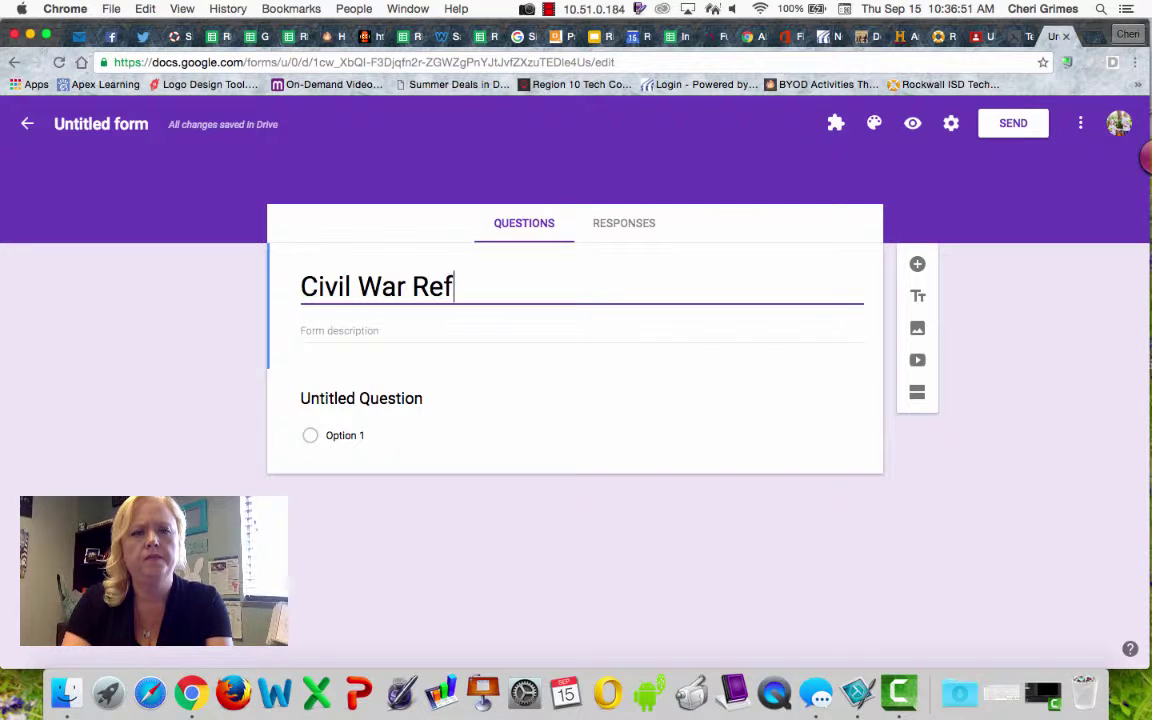
pyautogui.press('BackSpace')
pyautogui.press('BackSpace')
pyautogui.press('BackSpace')
pyautogui.press('BackSpace')
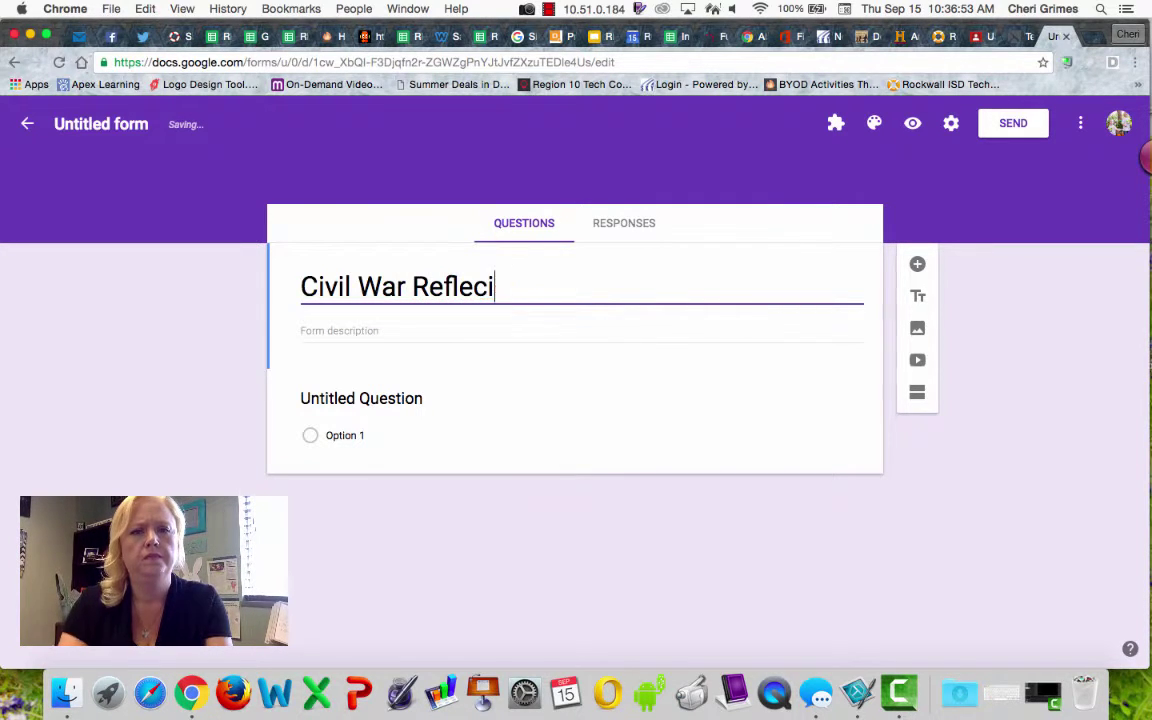
pyautogui.write('tion')
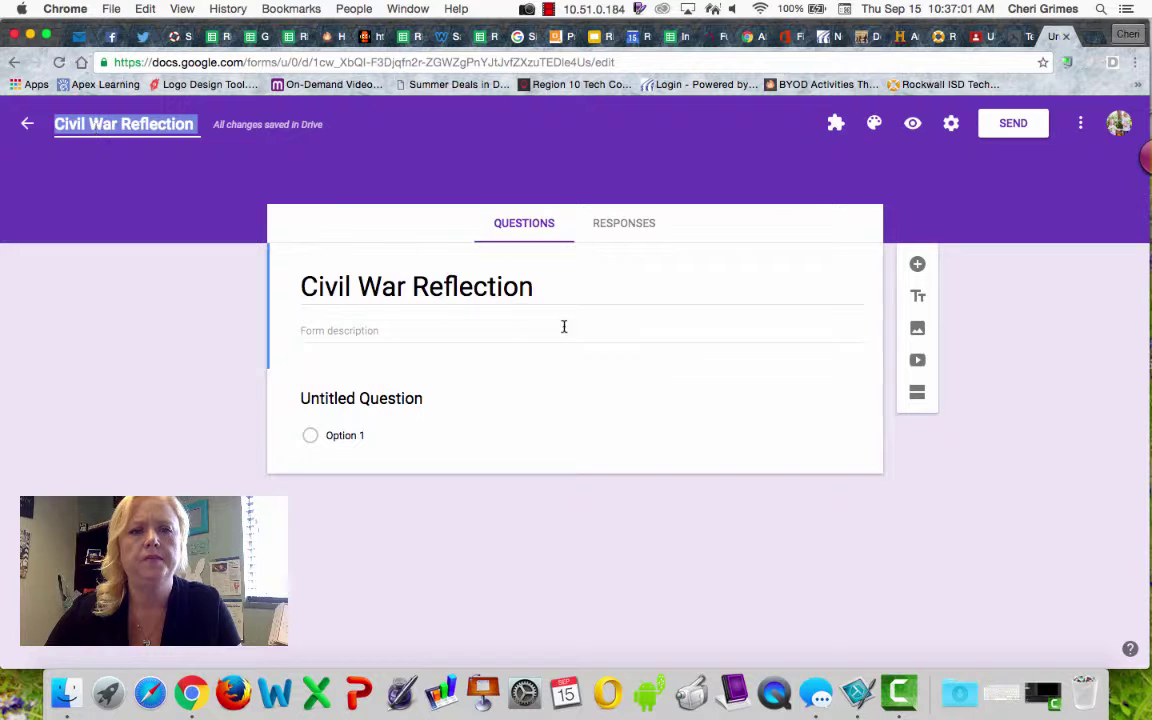
pyautogui.tripleClick(570, 280)
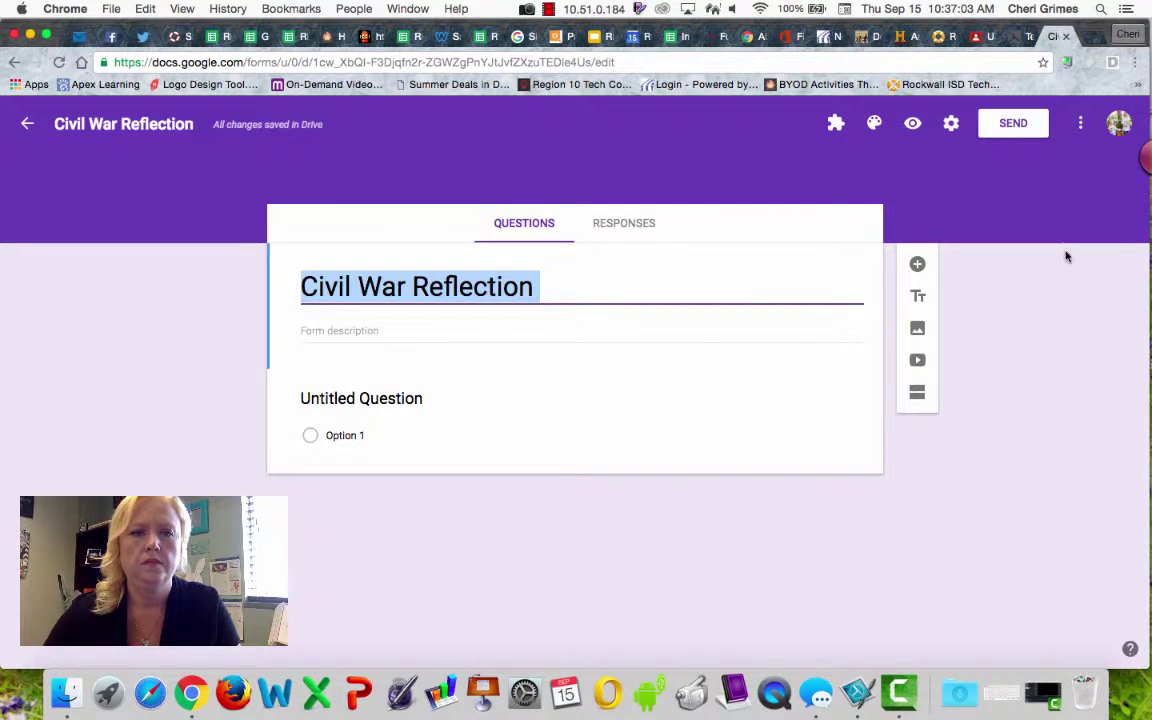
# Try orange and gray as the form's theme color, and set the color to teal green.
pyautogui.click(874, 122)
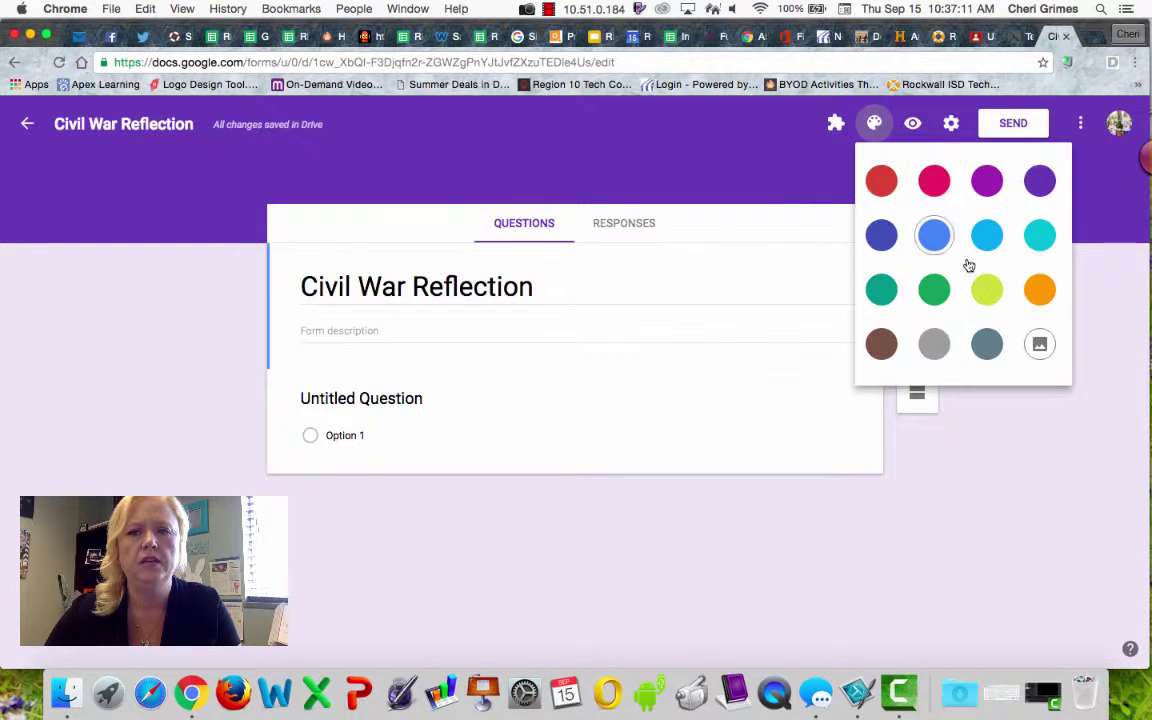
pyautogui.click(1038, 290)
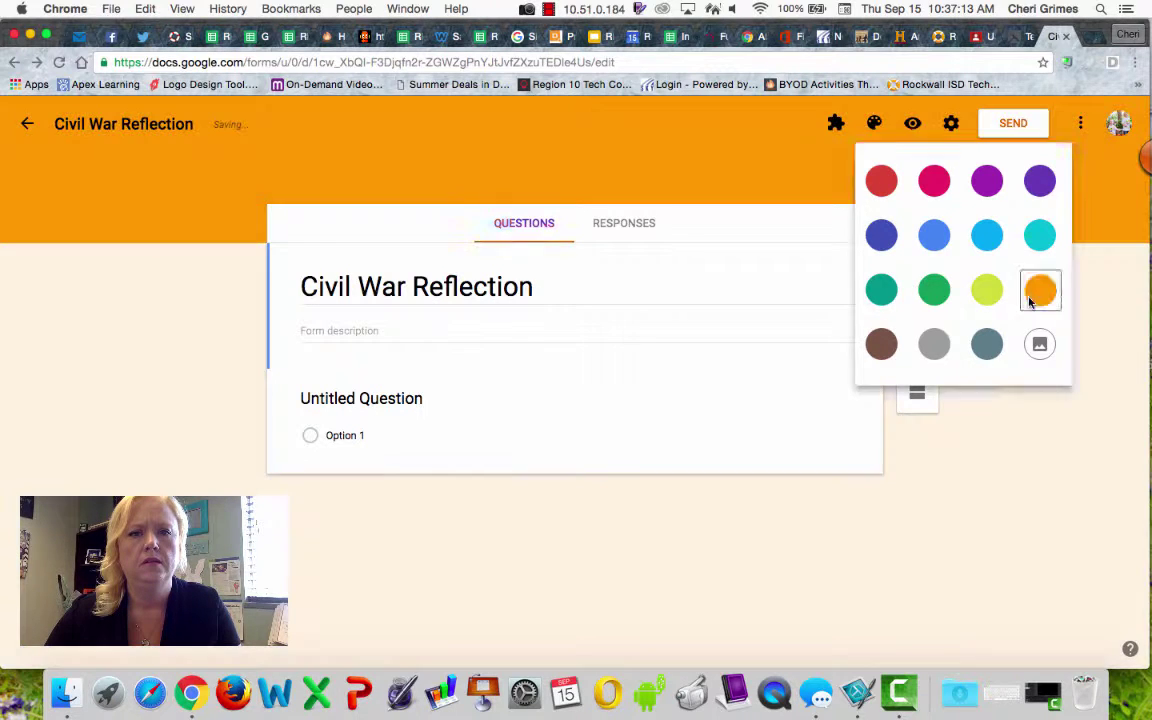
pyautogui.click(874, 122)
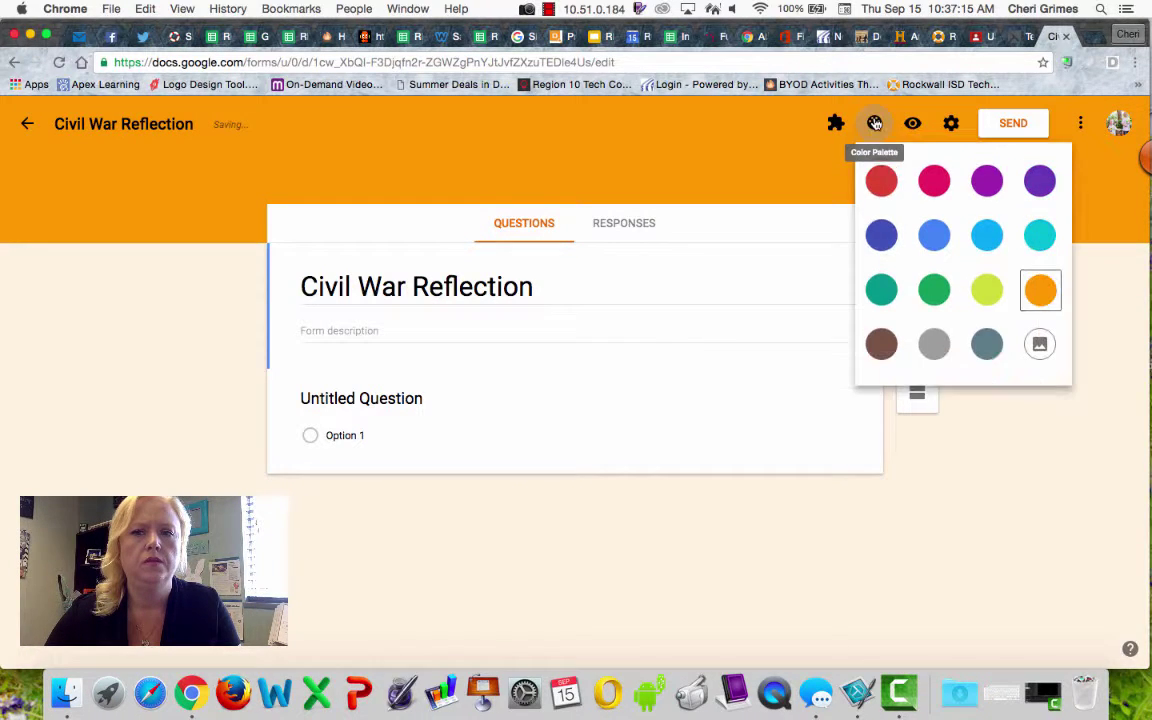
pyautogui.click(932, 360)
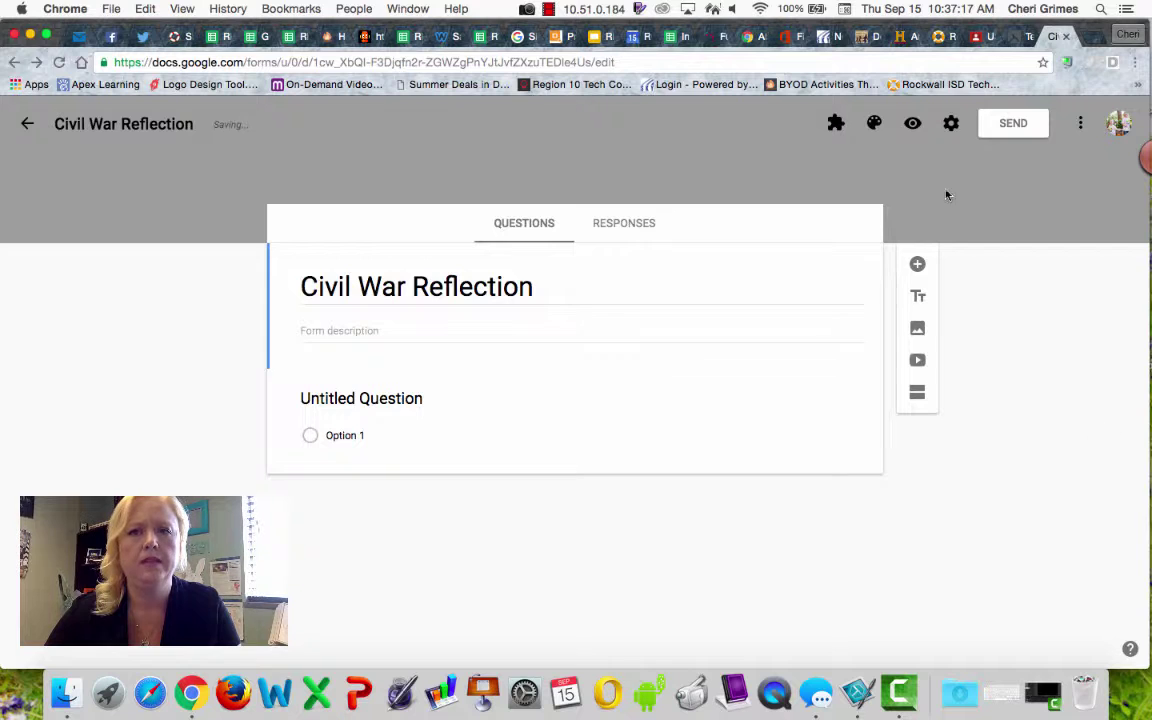
pyautogui.click(874, 122)
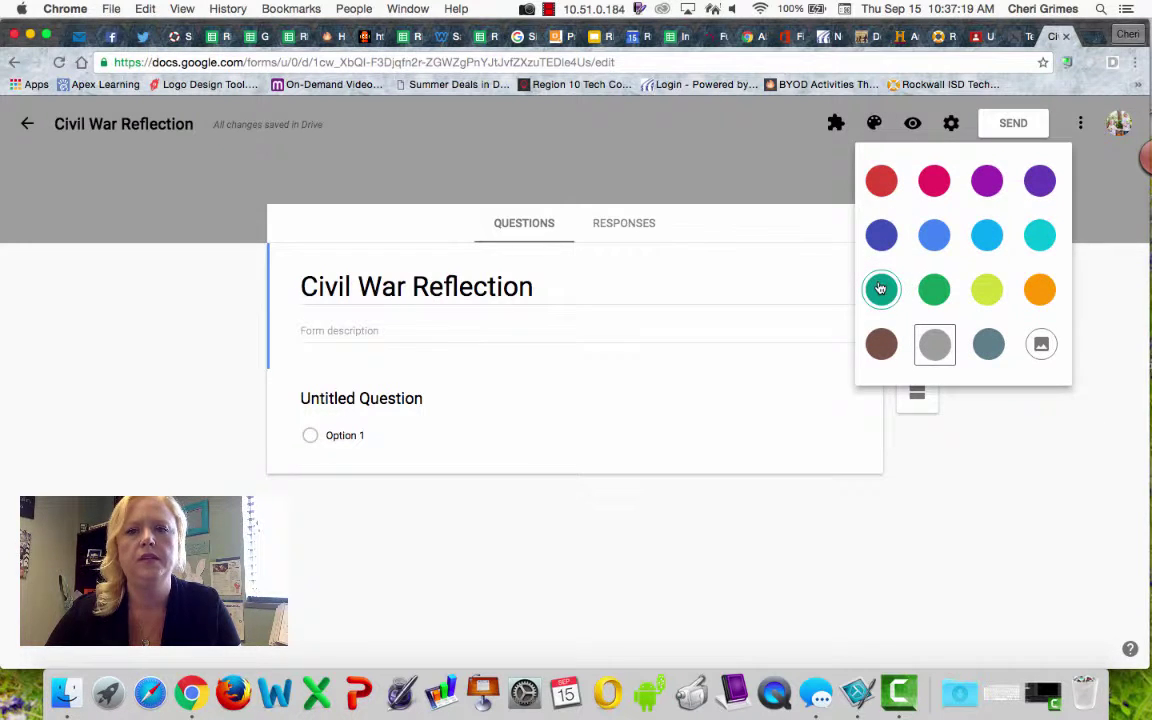
pyautogui.click(881, 289)
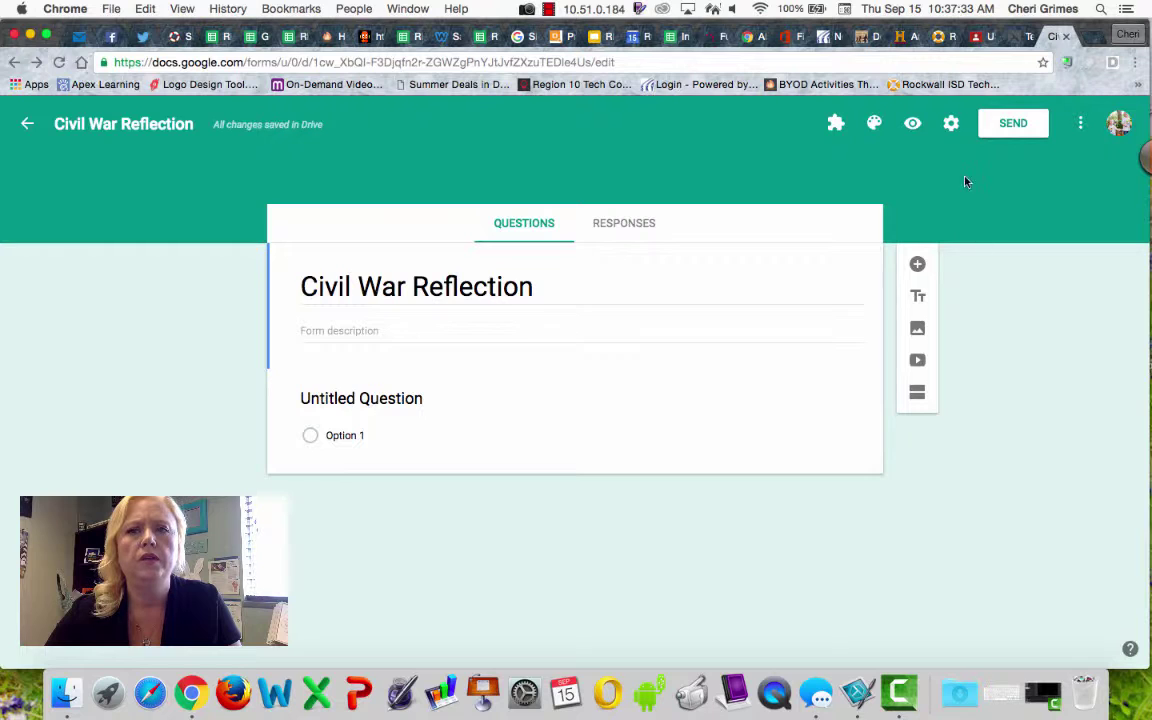
# Review the form's general and presentation settings, set the confirmation message to "I will grade these by Monday.", and save the settings.
pyautogui.click(951, 123)
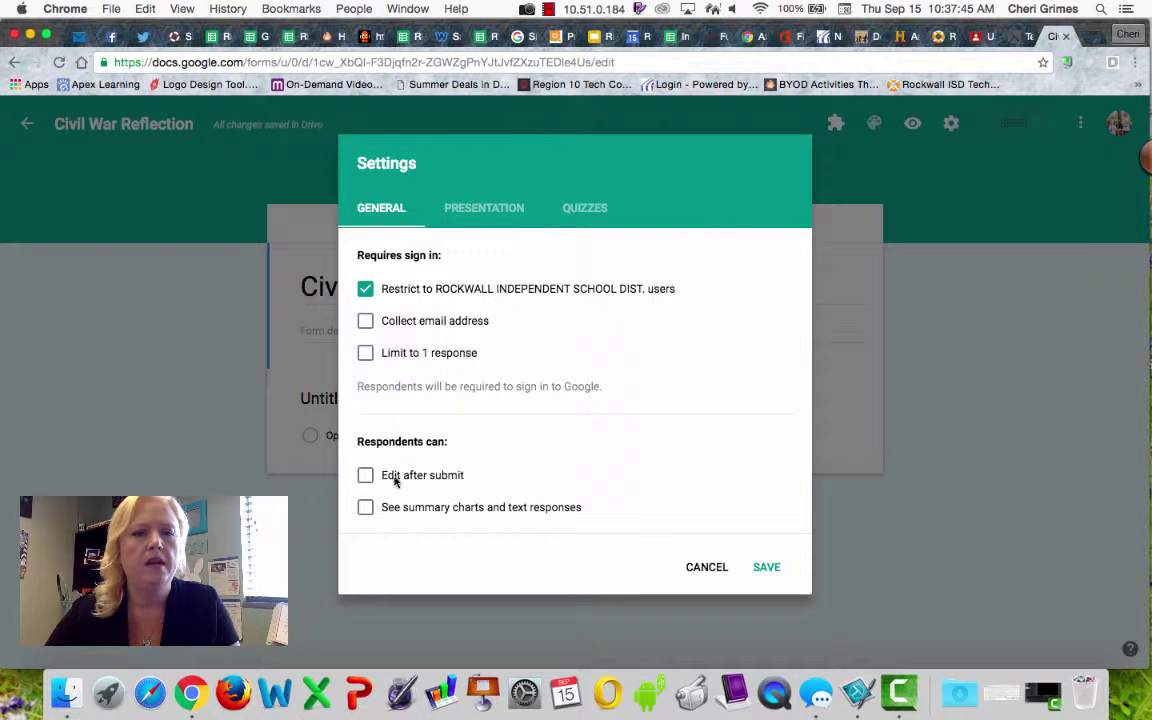
pyautogui.click(448, 205)
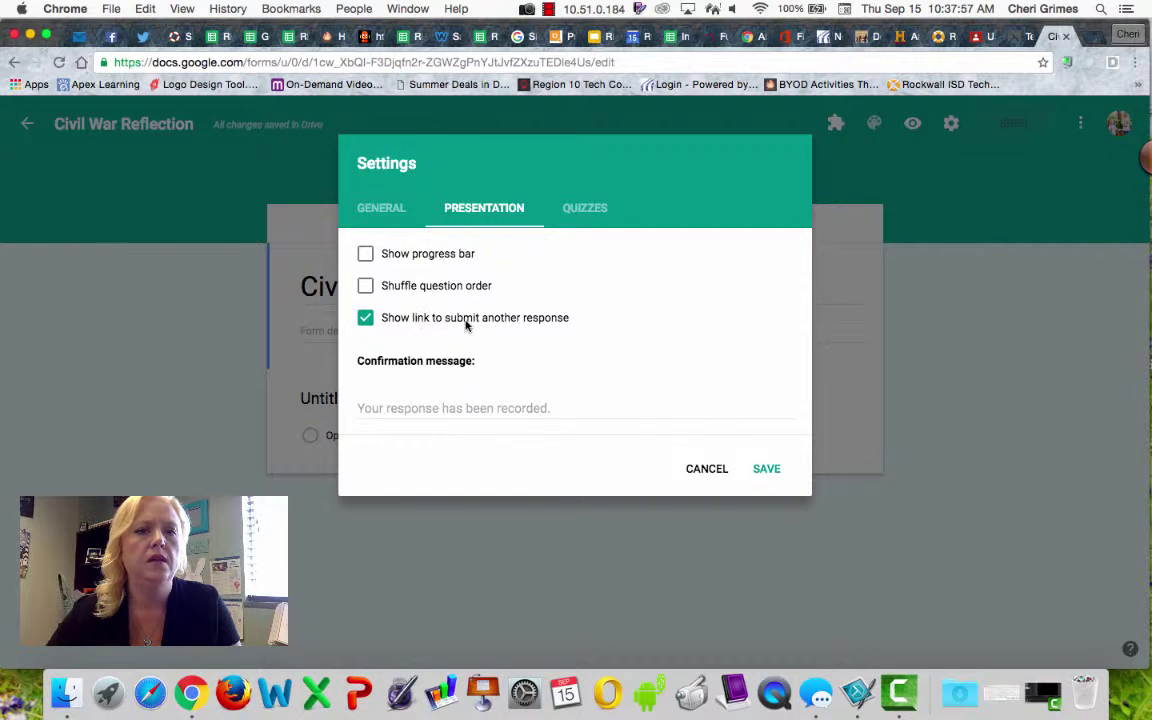
pyautogui.click(473, 408)
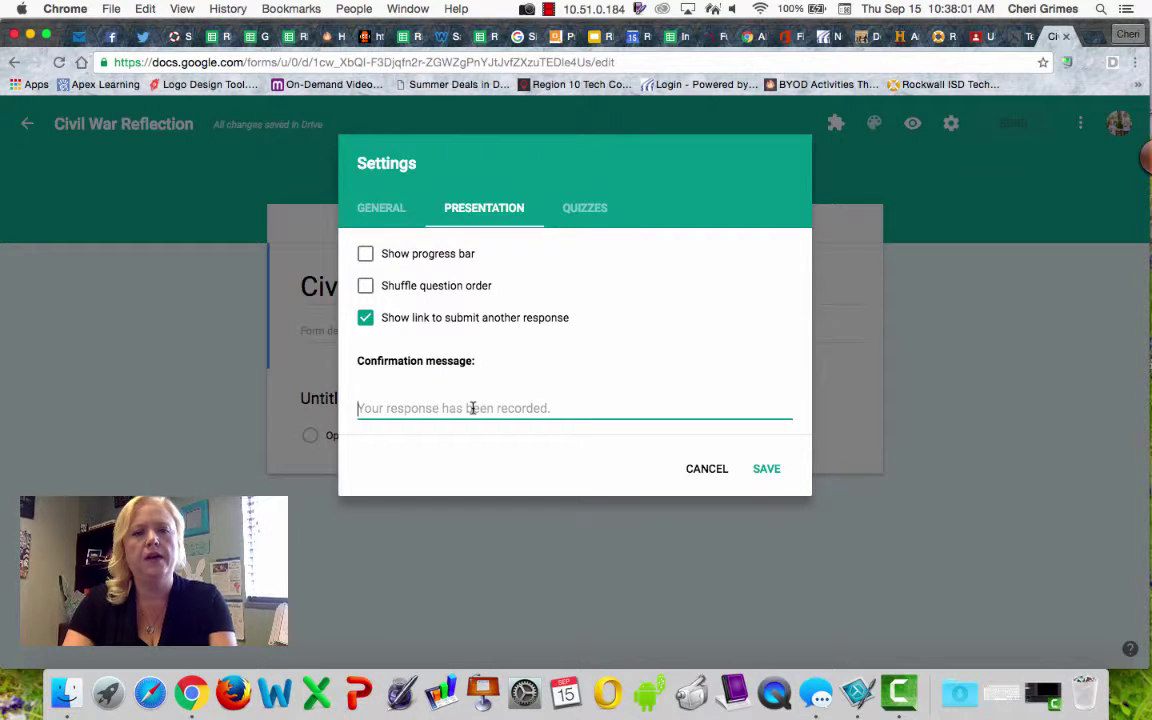
pyautogui.write('I will gra')
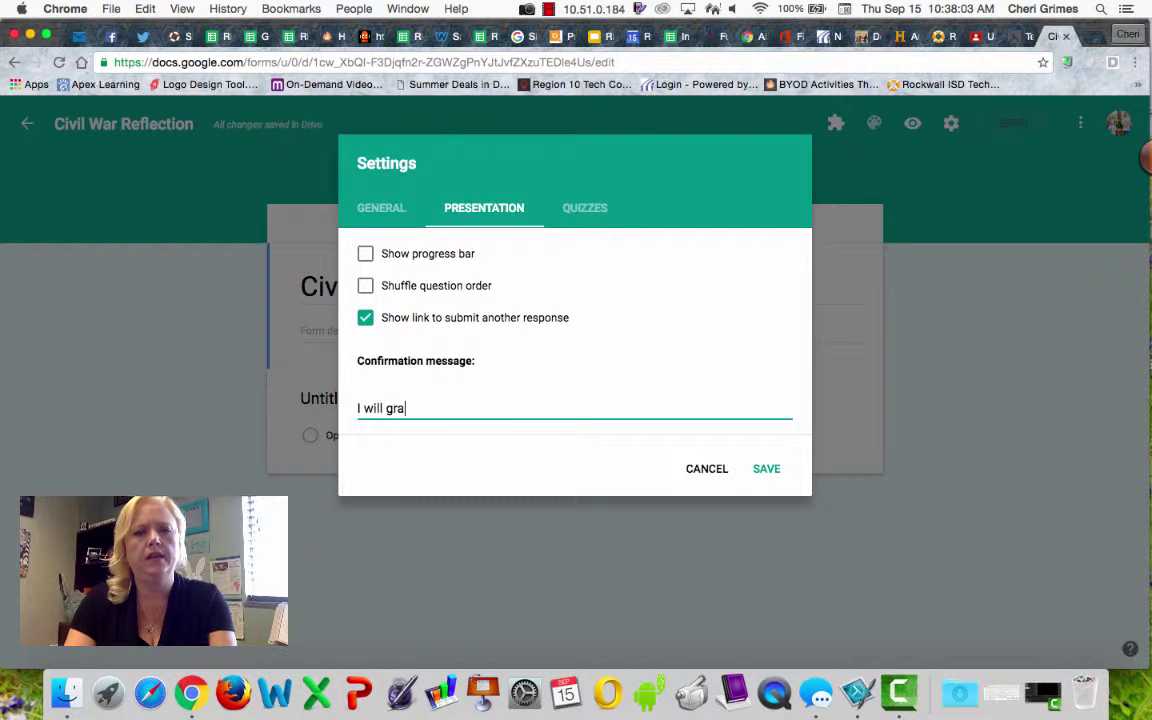
pyautogui.write('de th')
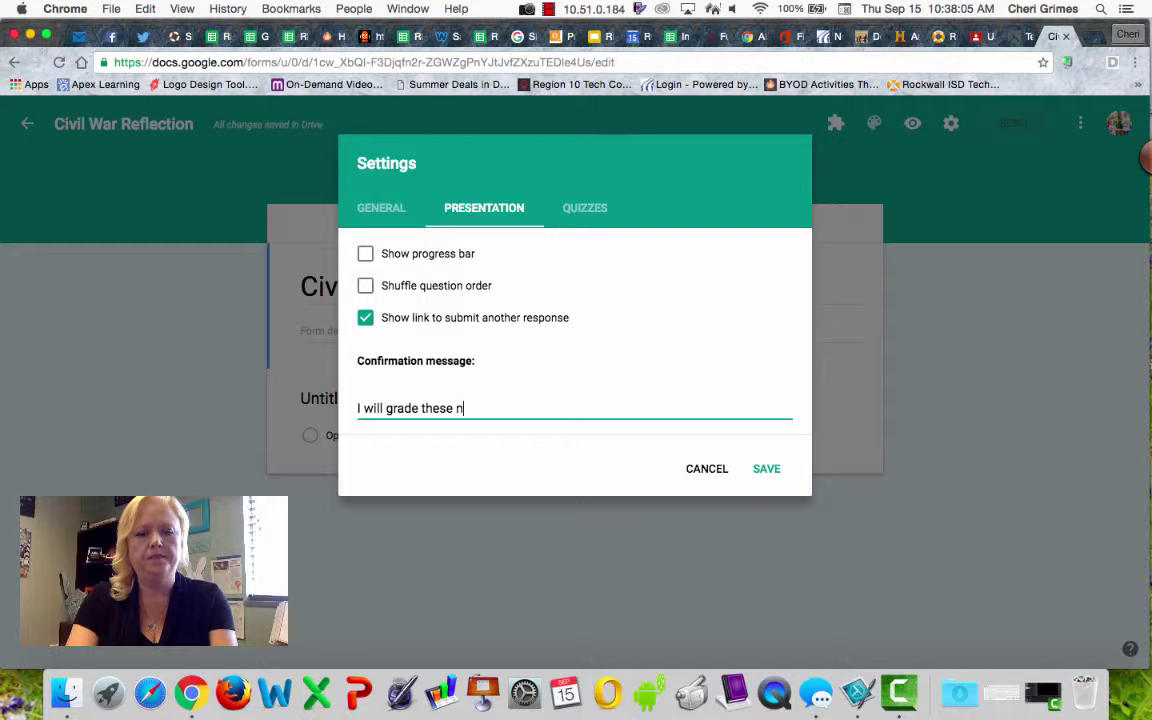
pyautogui.write('ese by Monday.')
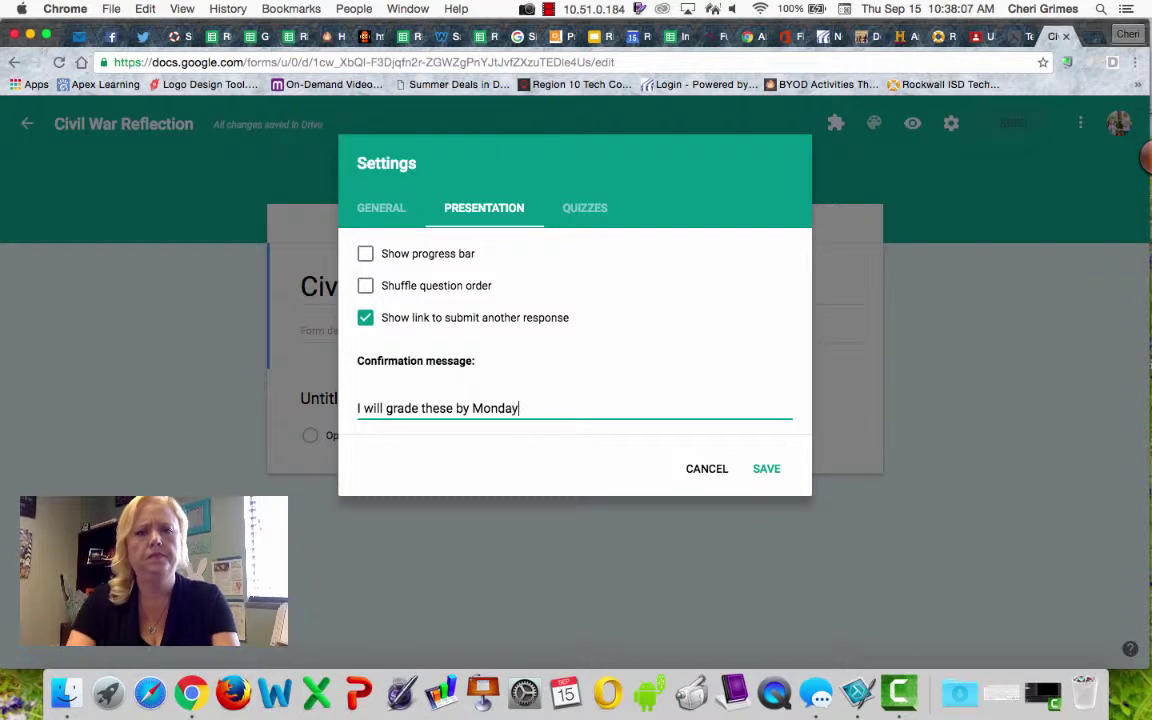
pyautogui.click(766, 468)
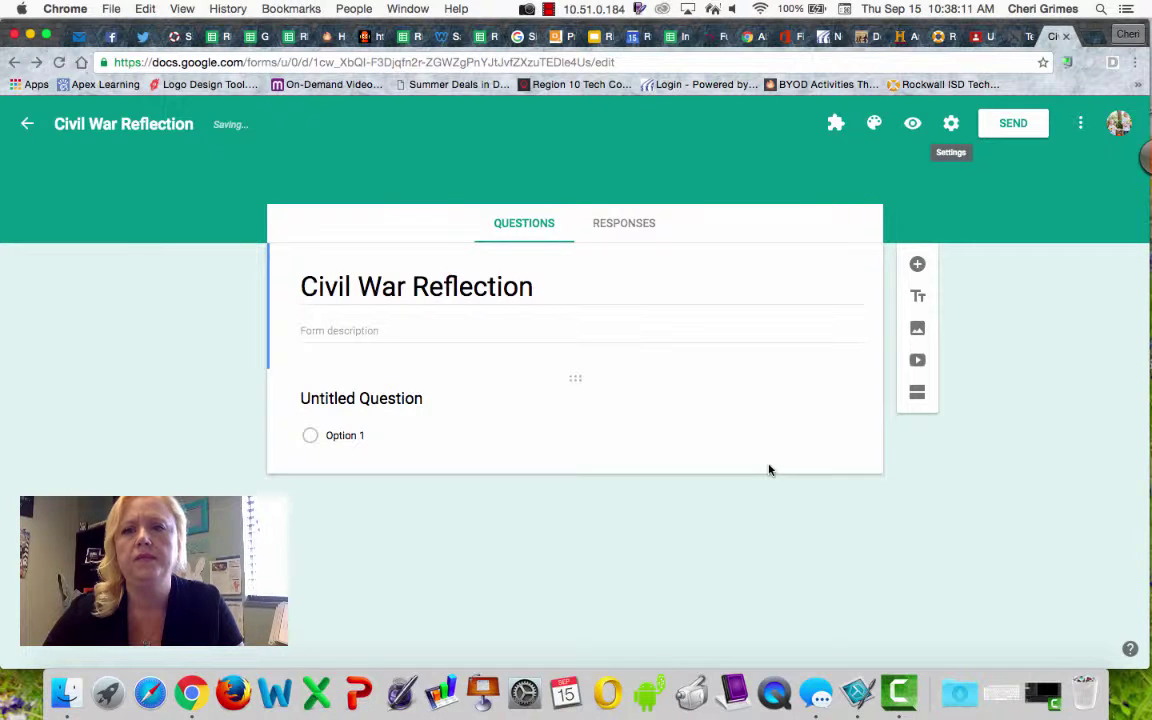
# Examine the form's available add-ons, additional form actions, general settings and image insertion sources.
pyautogui.click(835, 124)
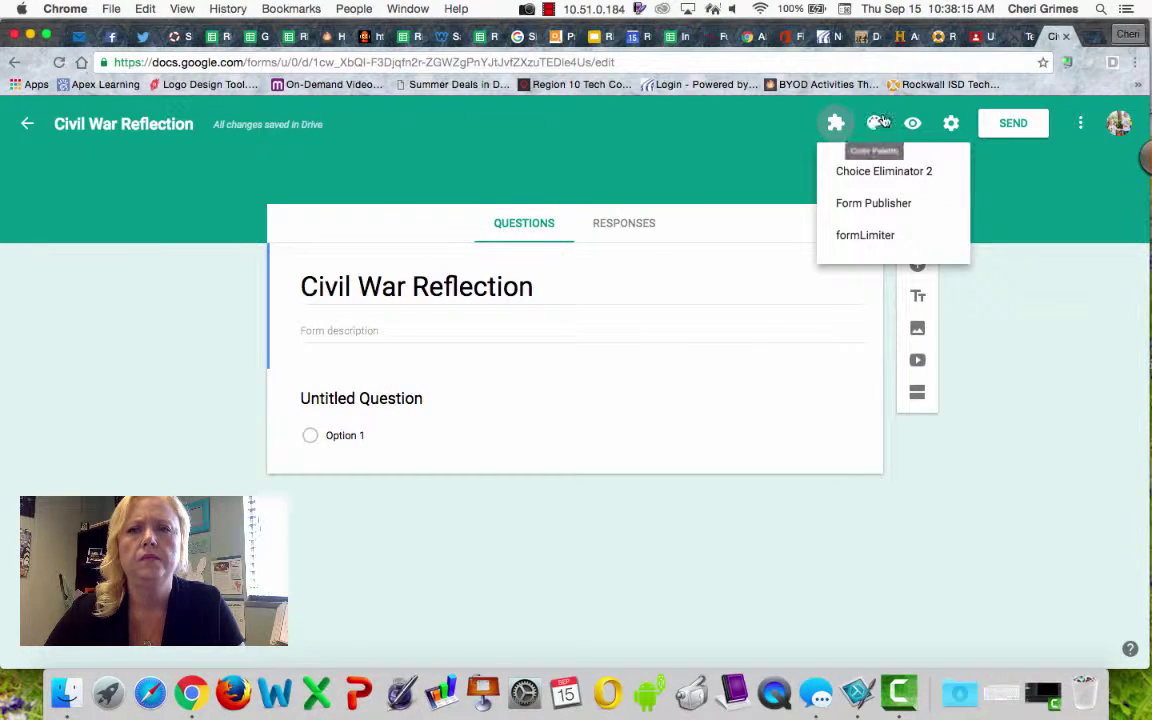
pyautogui.click(836, 124)
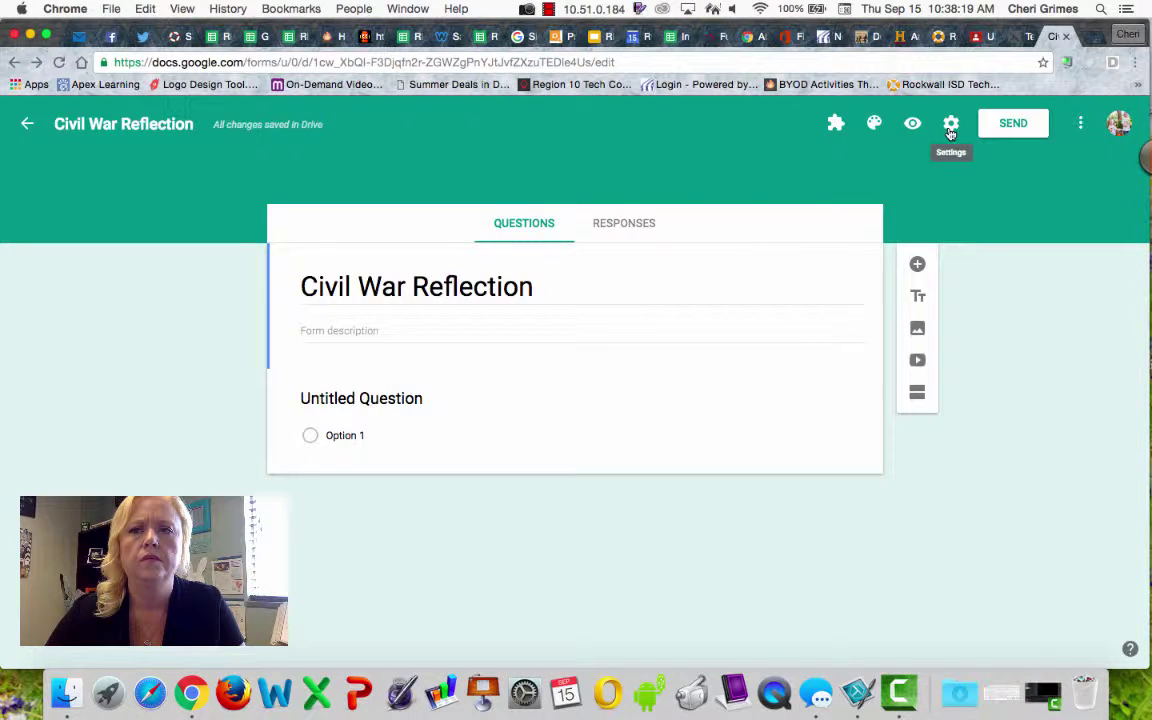
pyautogui.click(1082, 124)
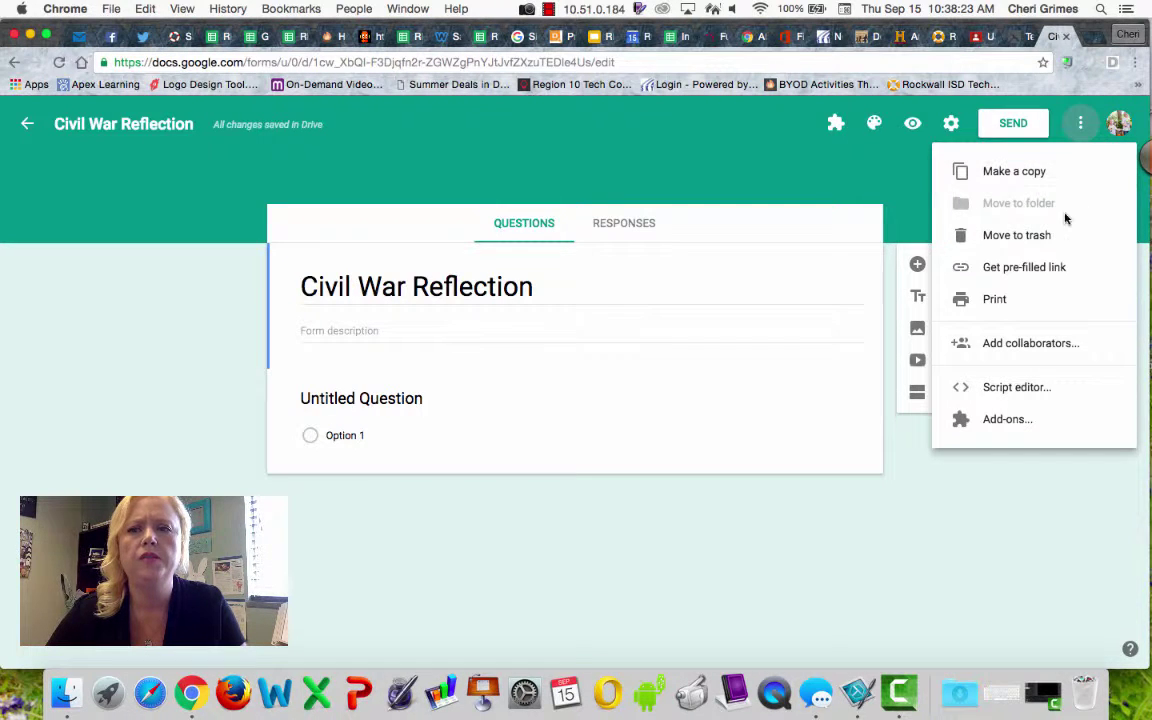
pyautogui.click(1082, 126)
pyautogui.click(951, 123)
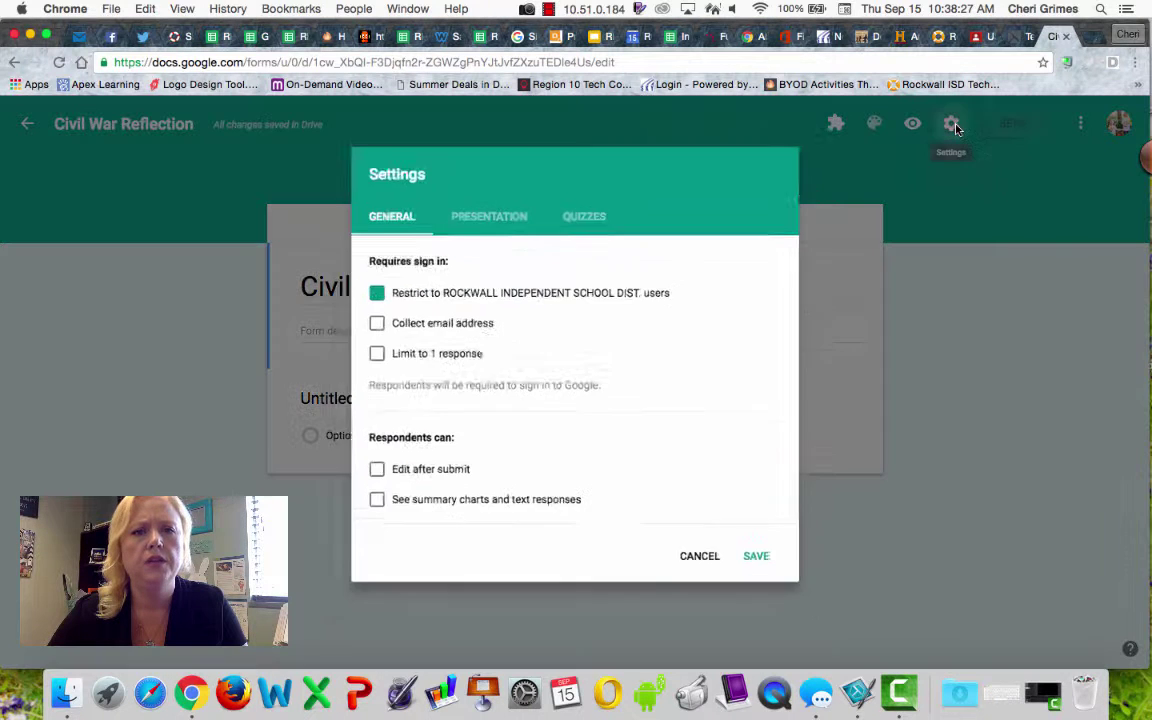
pyautogui.click(715, 567)
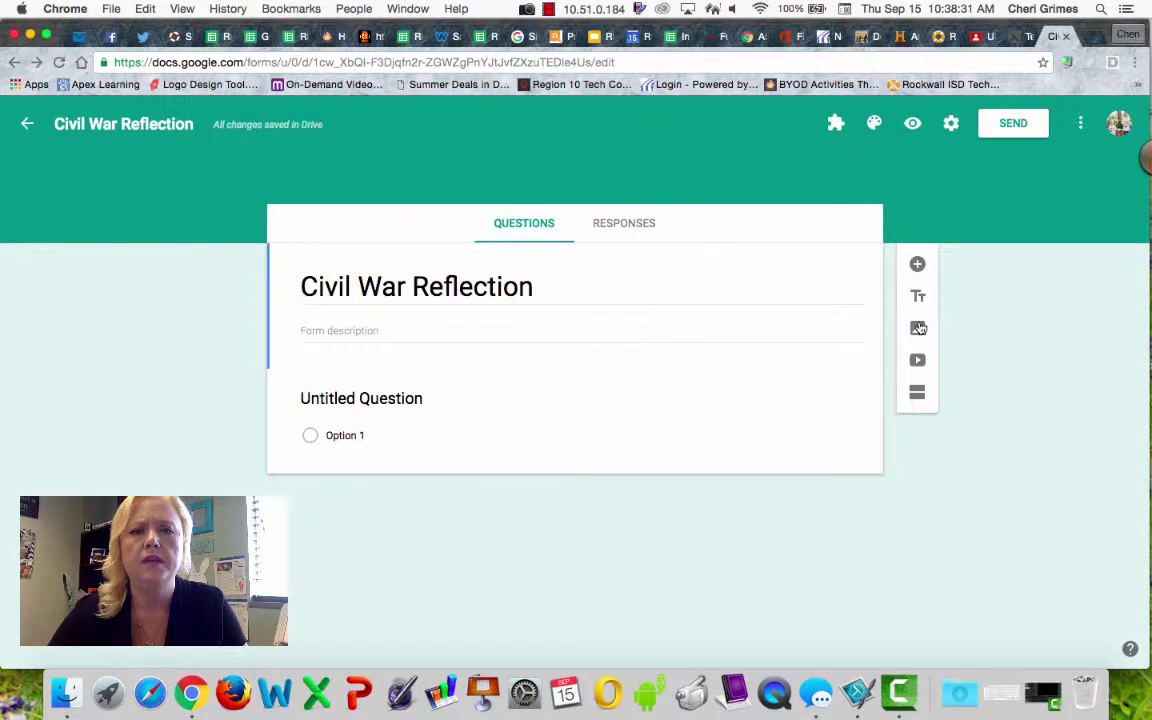
pyautogui.click(918, 328)
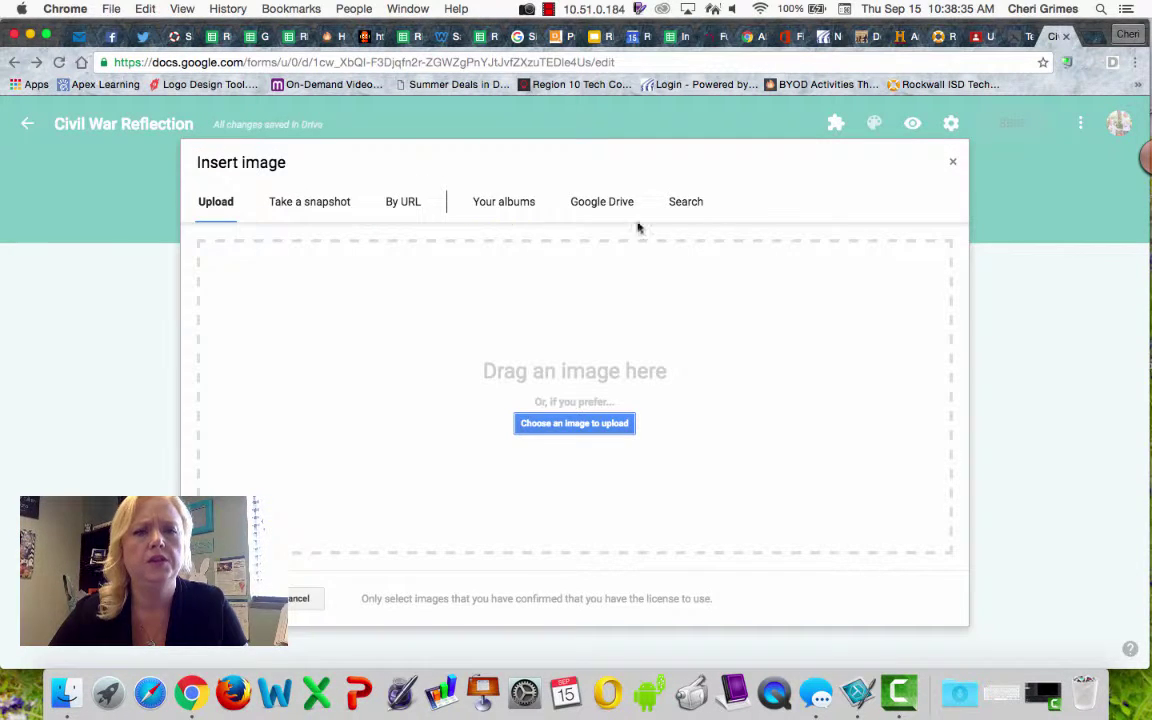
pyautogui.click(953, 163)
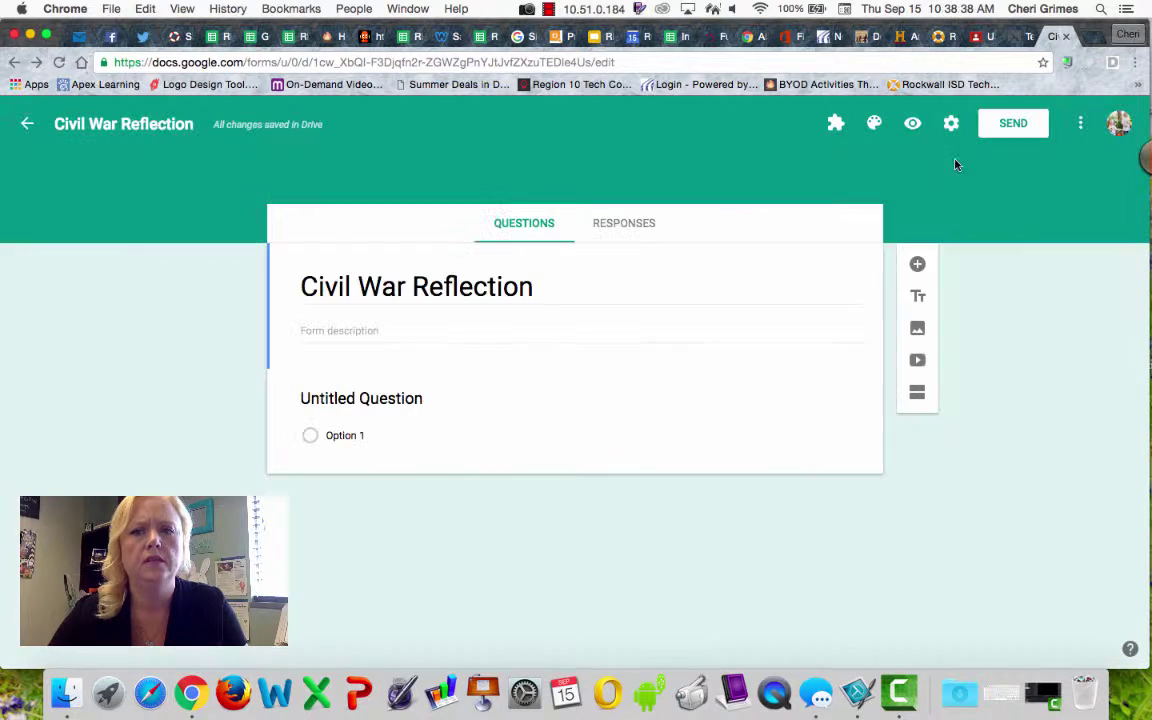
# Apply the Work and School theme image of an open book with heart-shaped pages as the form's header.
pyautogui.click(875, 128)
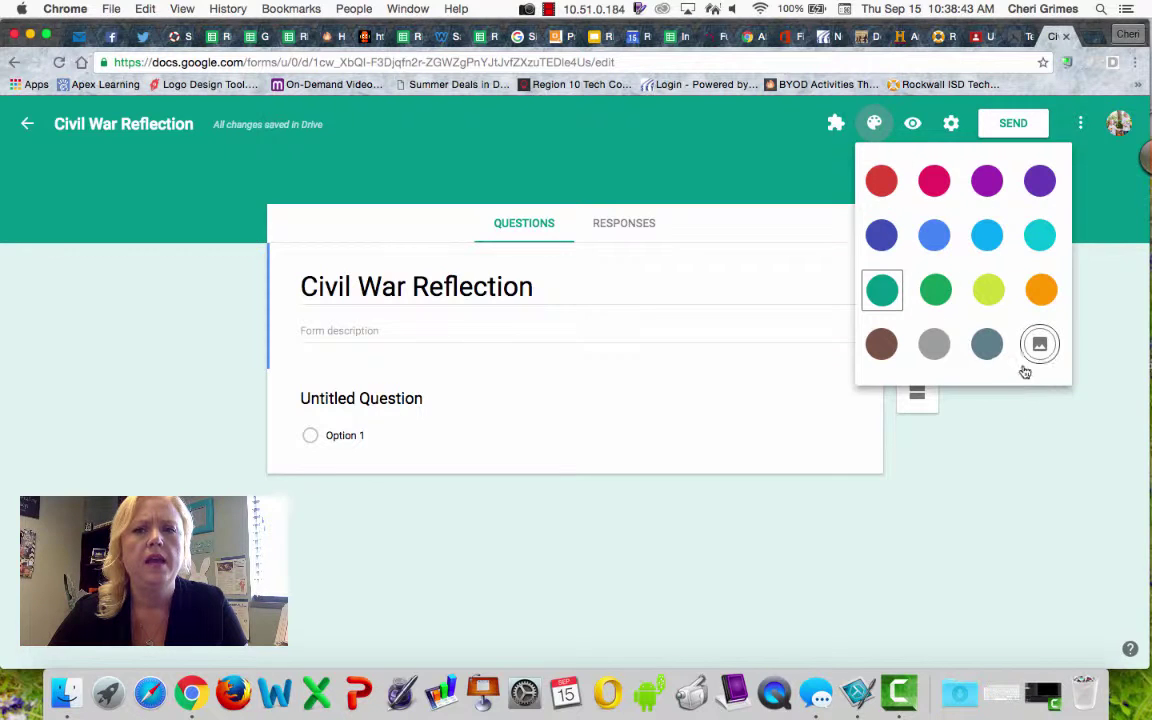
pyautogui.click(1040, 345)
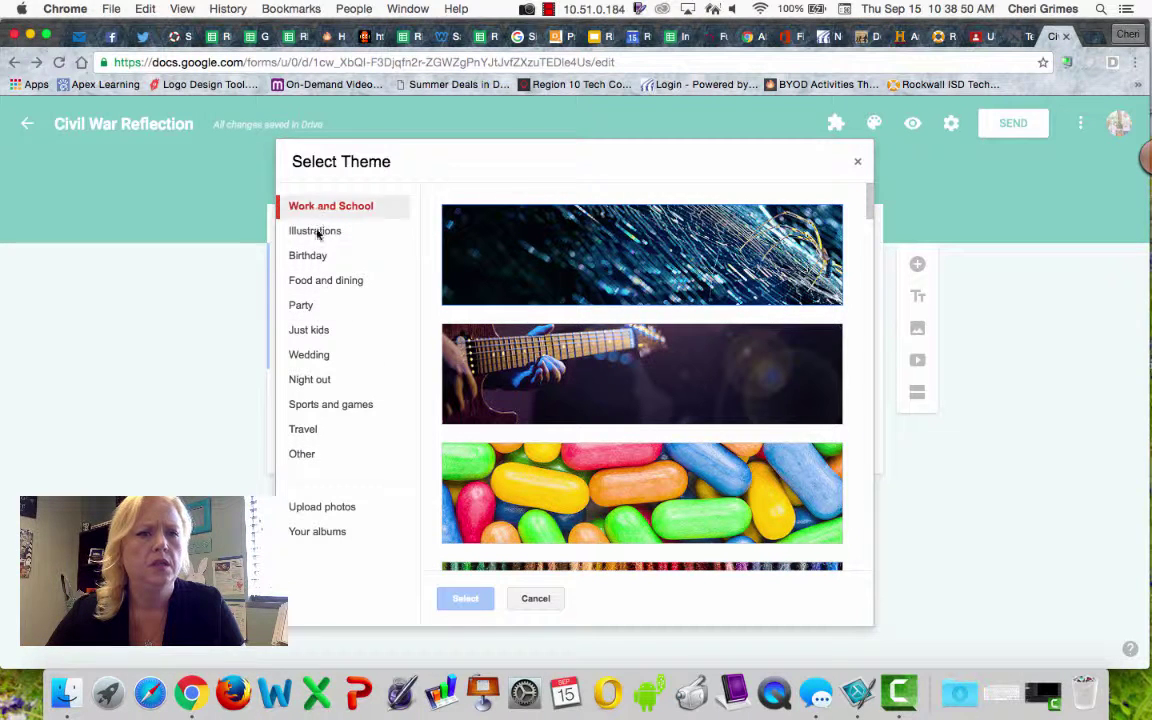
pyautogui.click(310, 456)
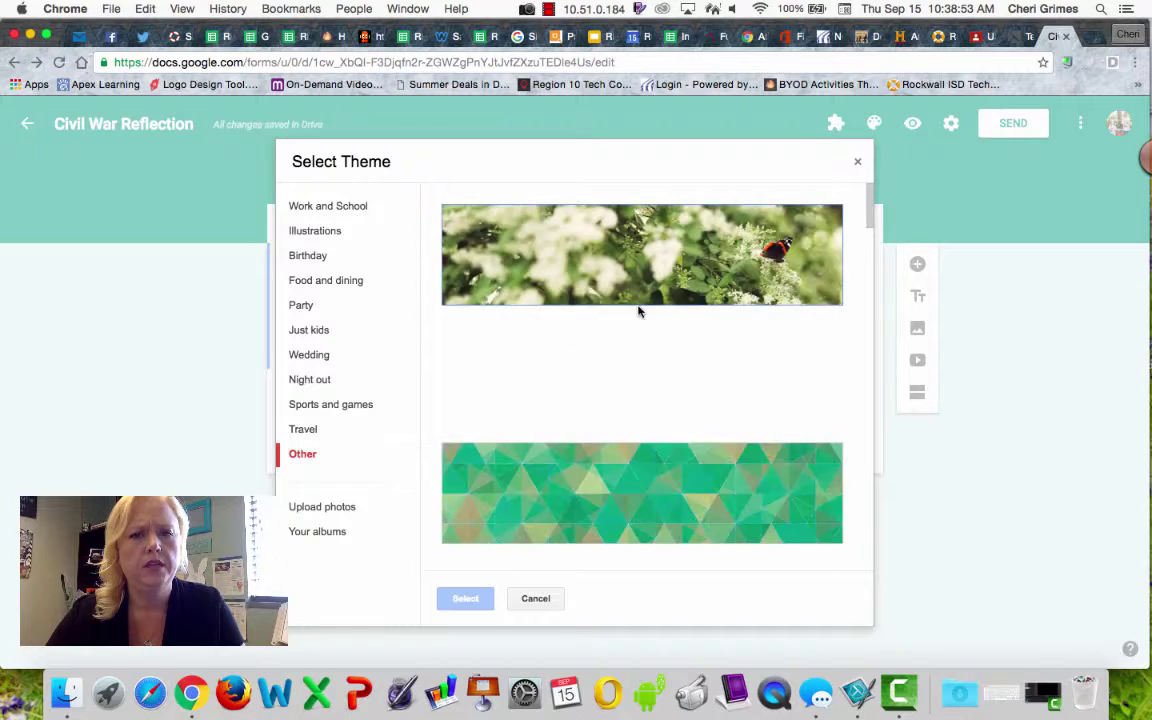
pyautogui.scroll(-2, 638, 363)
pyautogui.scroll(-10, 637, 366)
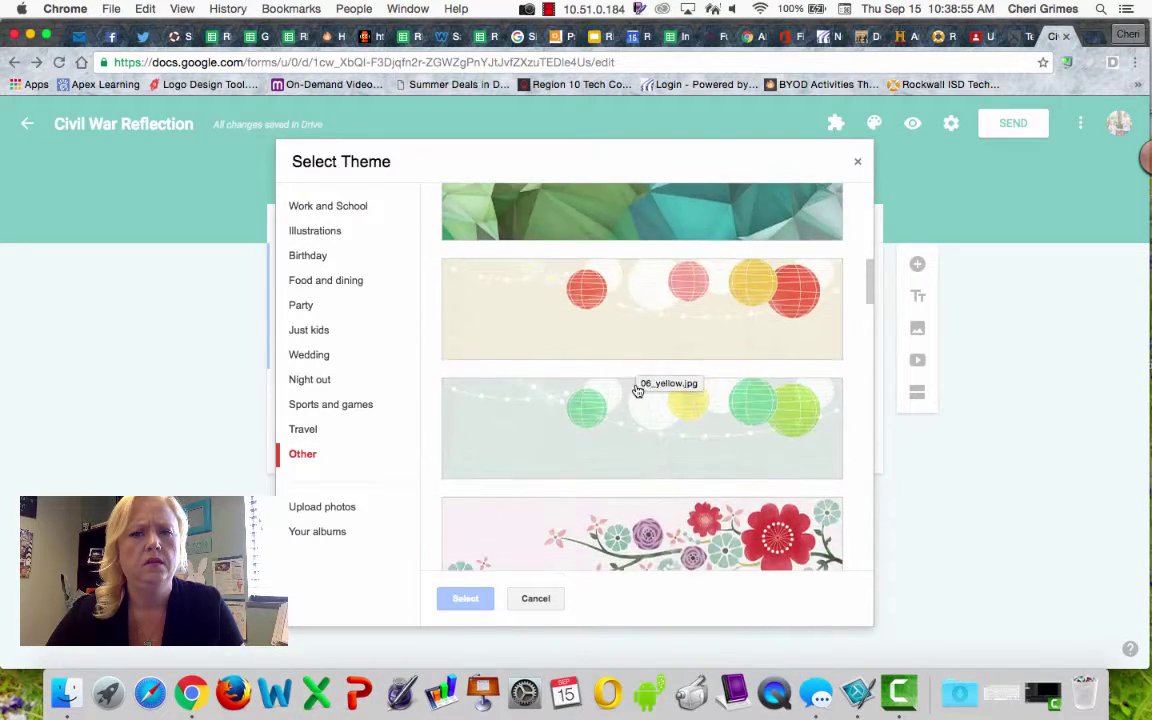
pyautogui.scroll(-15, 637, 408)
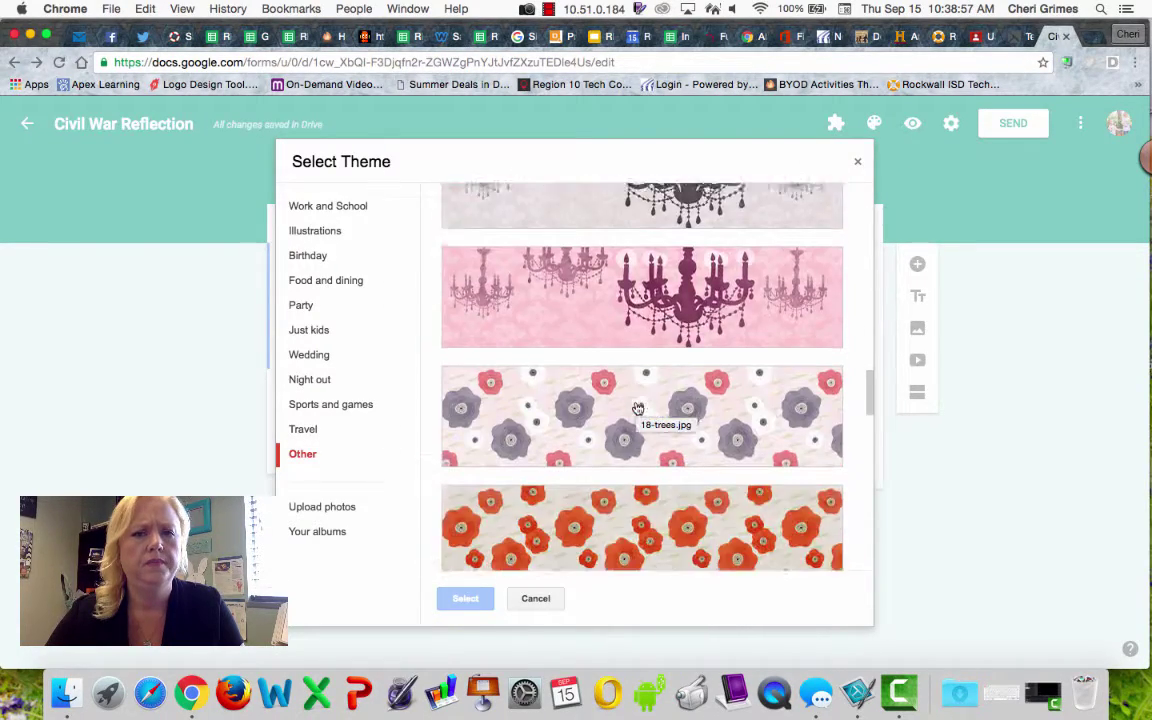
pyautogui.scroll(-12, 637, 408)
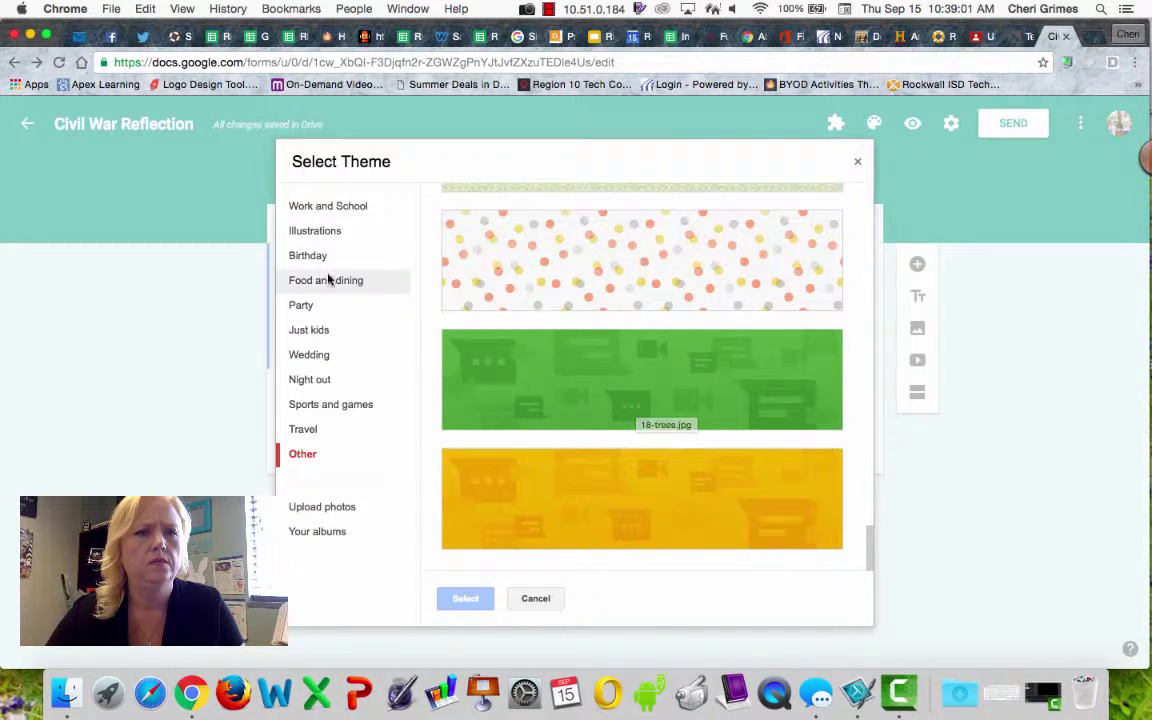
pyautogui.click(316, 212)
pyautogui.scroll(-8, 566, 380)
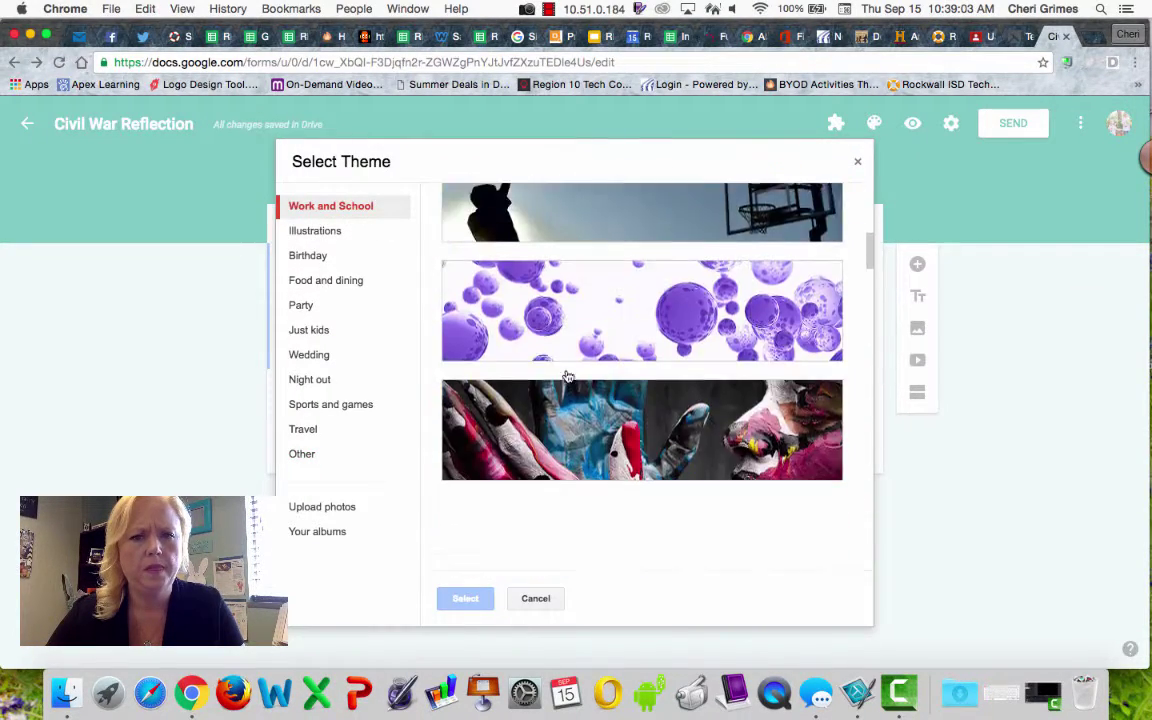
pyautogui.scroll(-2, 567, 420)
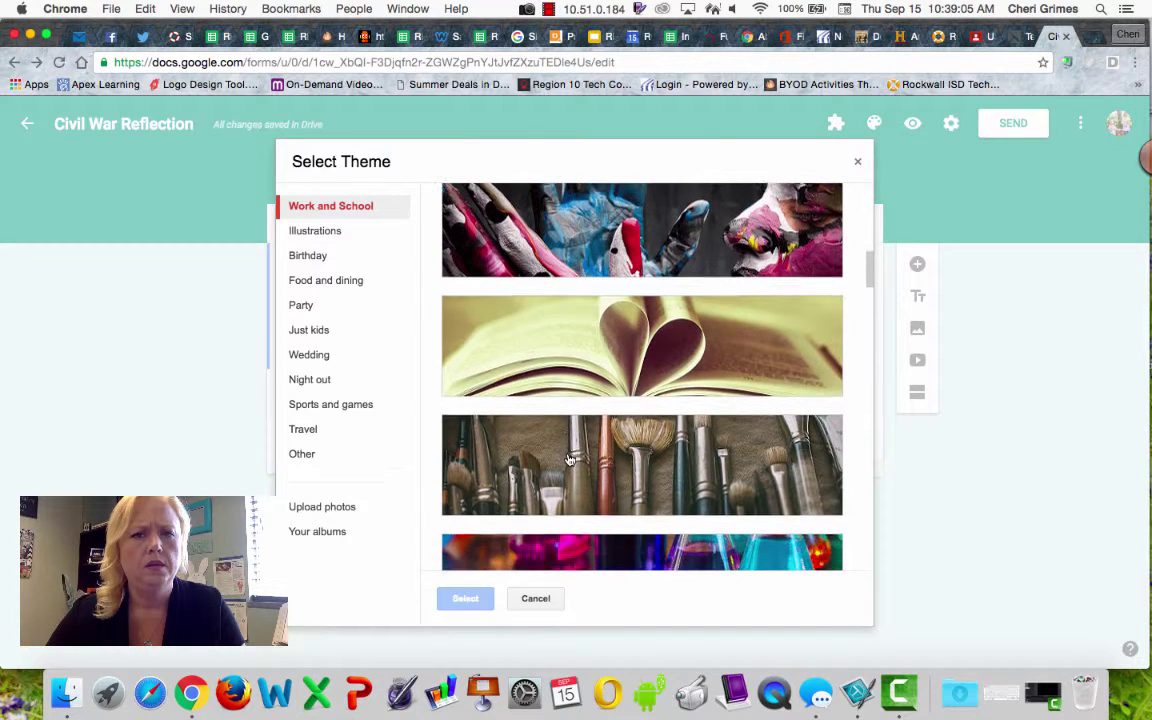
pyautogui.click(578, 336)
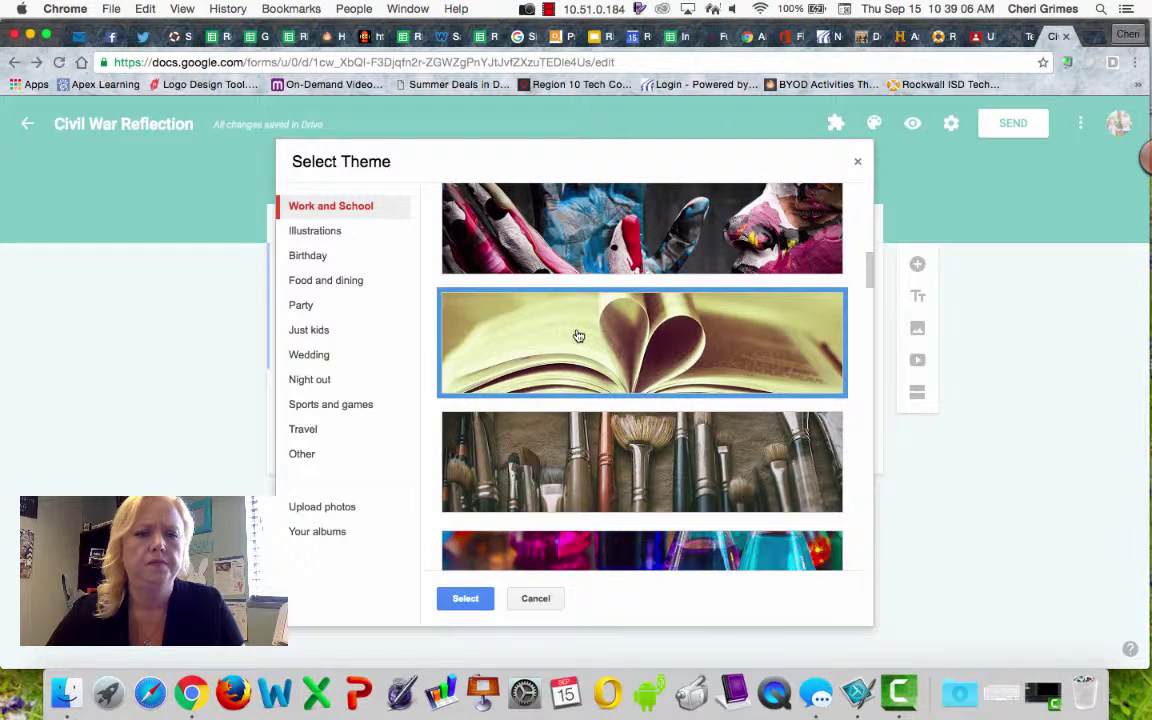
pyautogui.click(460, 596)
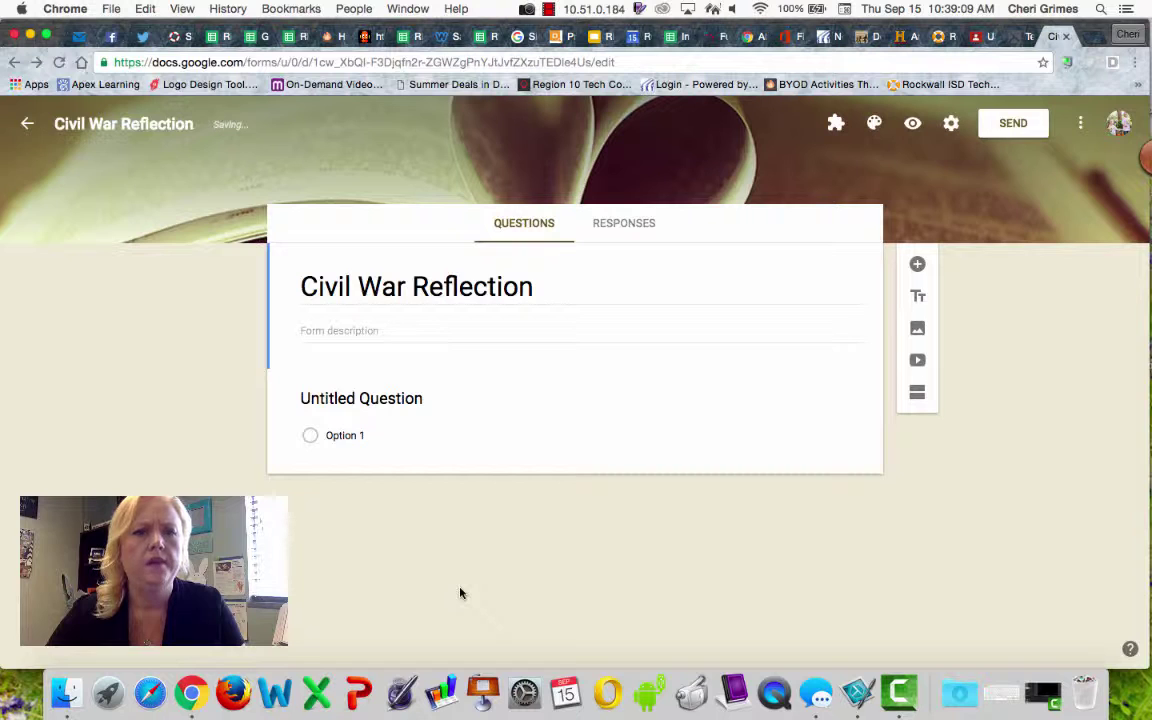
# Set the first question's text to "Who won the Civil War?" and keep its type as Multiple choice.
pyautogui.click(344, 395)
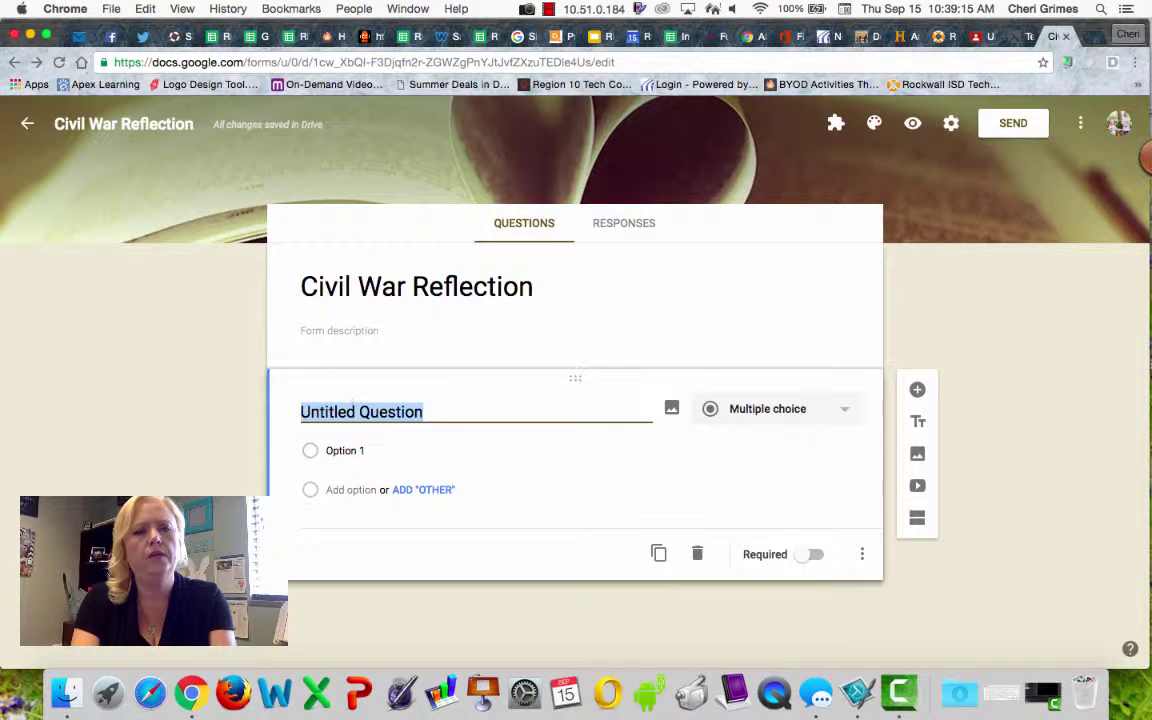
pyautogui.write('Who won the ')
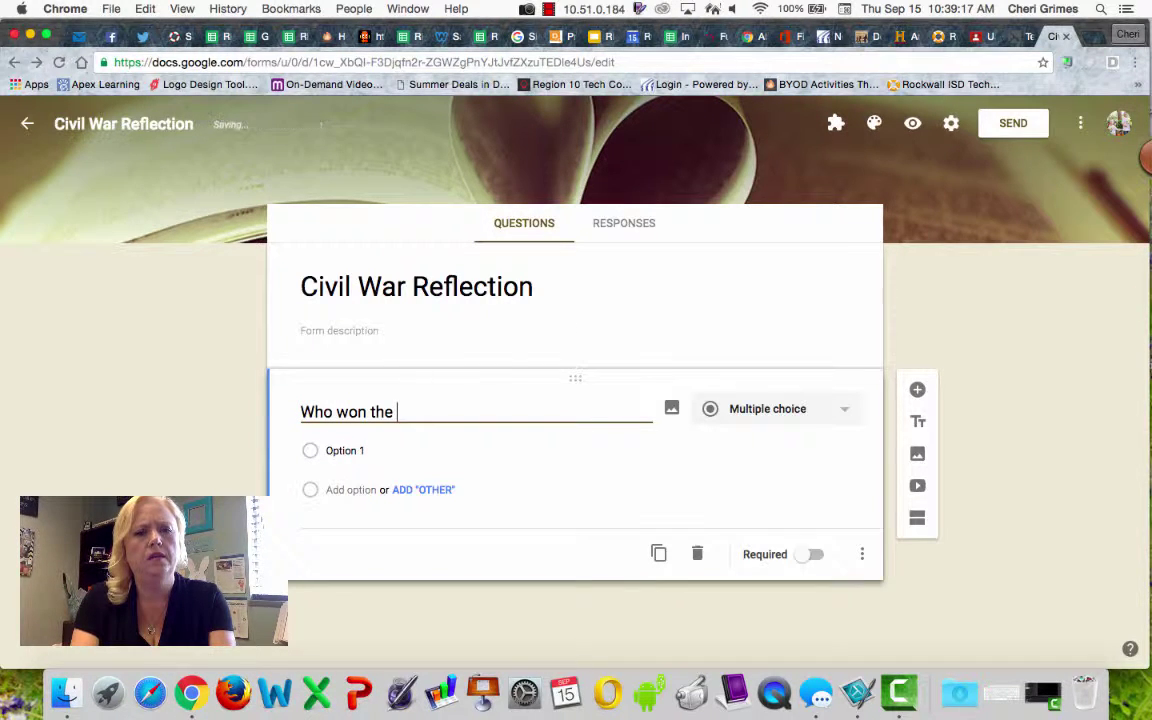
pyautogui.write('Civil War')
pyautogui.press('BackSpace')
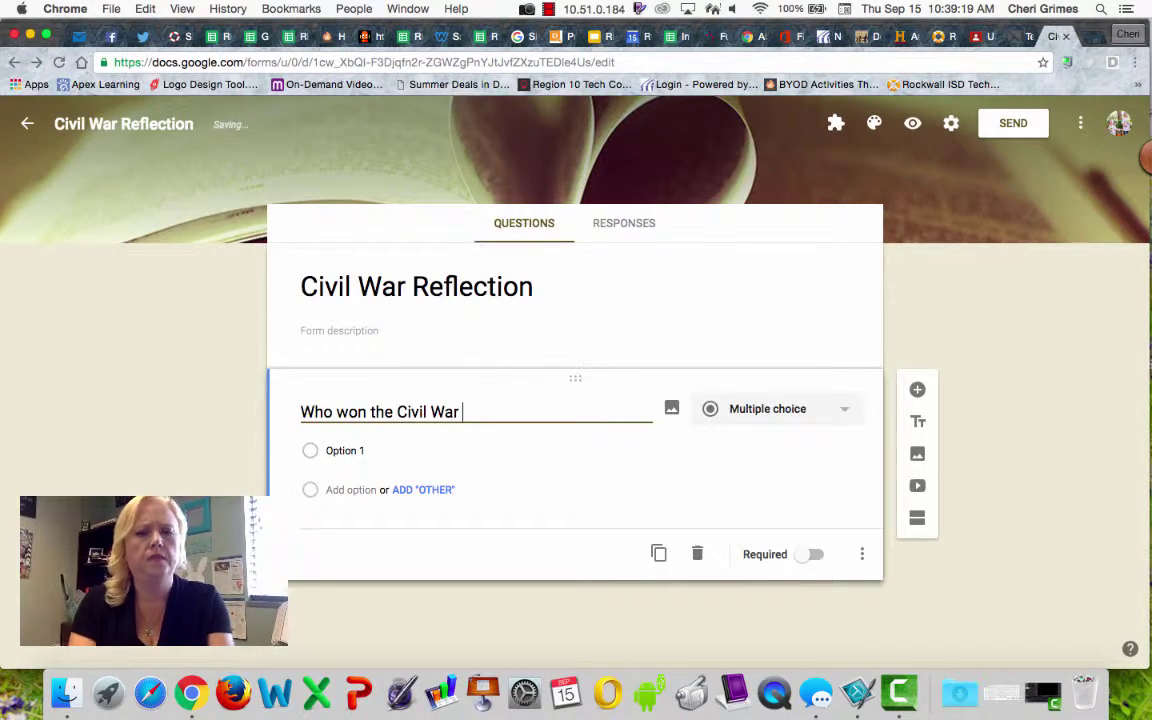
pyautogui.write('?')
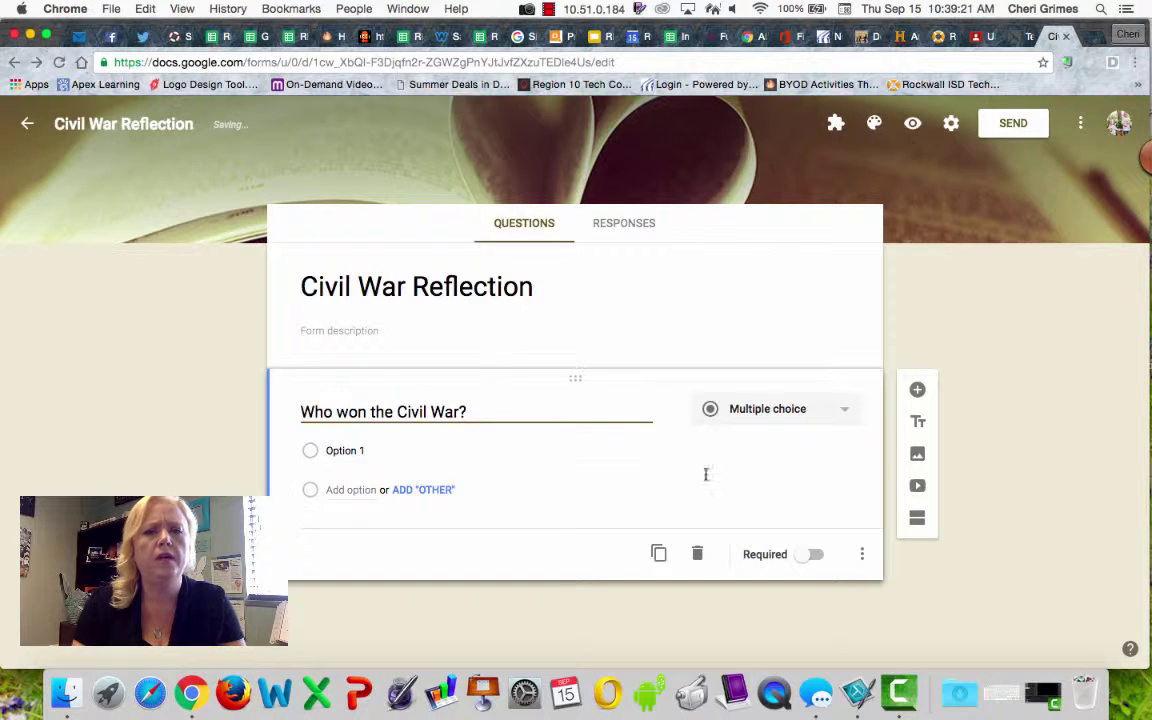
pyautogui.click(844, 417)
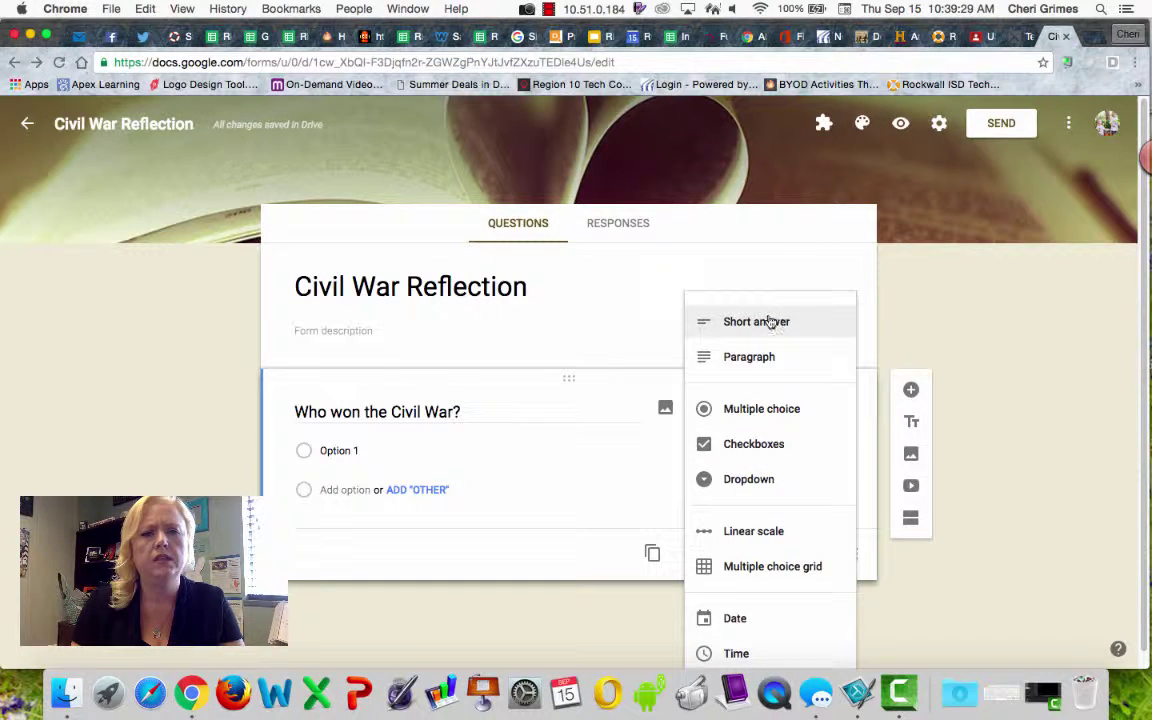
pyautogui.click(746, 418)
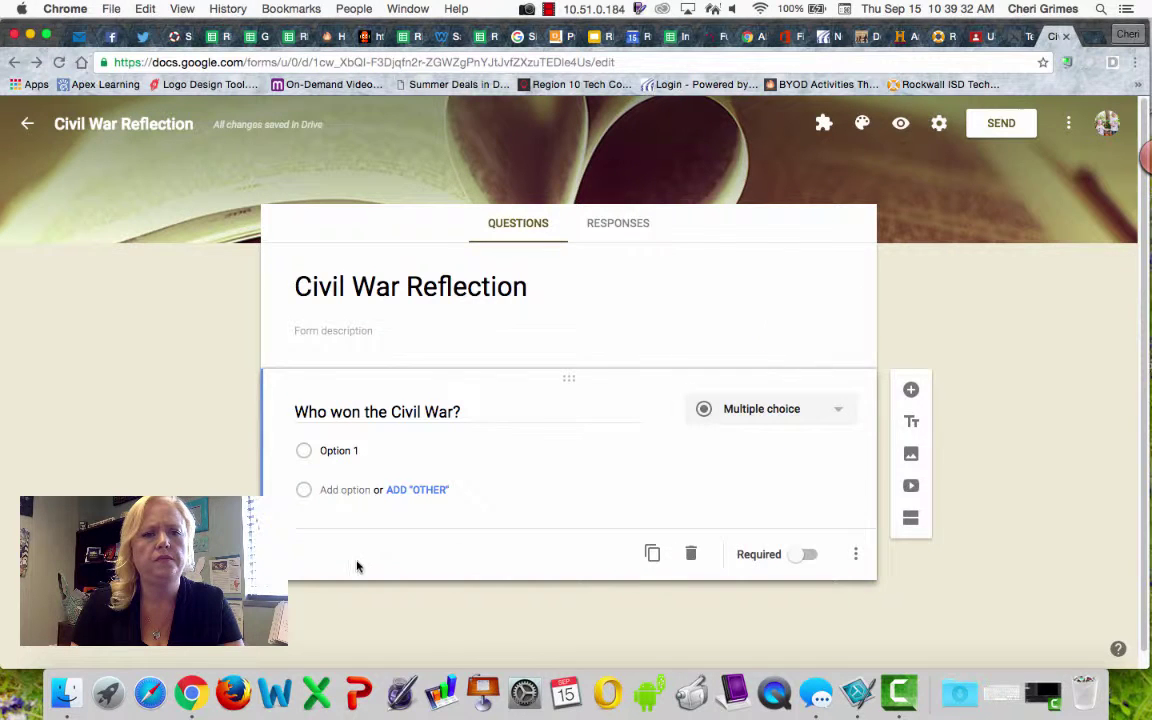
# Enter North, South and Mexico as the answer options for the Civil War question.
pyautogui.click(340, 451)
pyautogui.write('North')
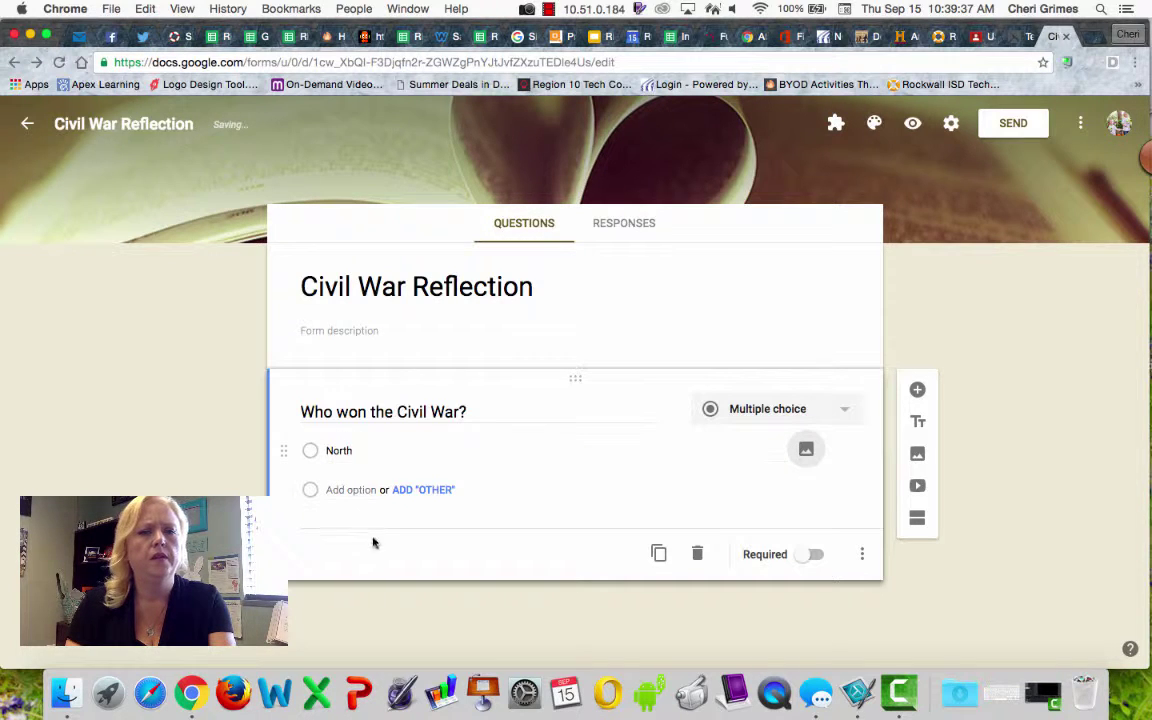
pyautogui.click(352, 489)
pyautogui.write('South')
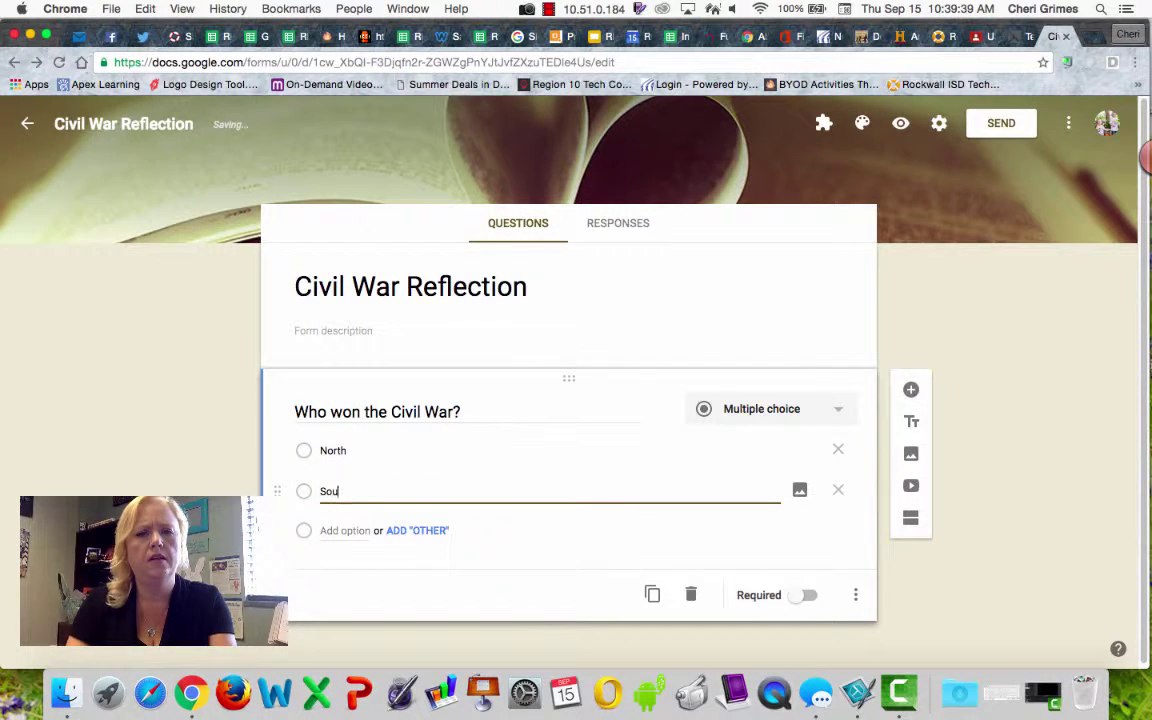
pyautogui.click(338, 538)
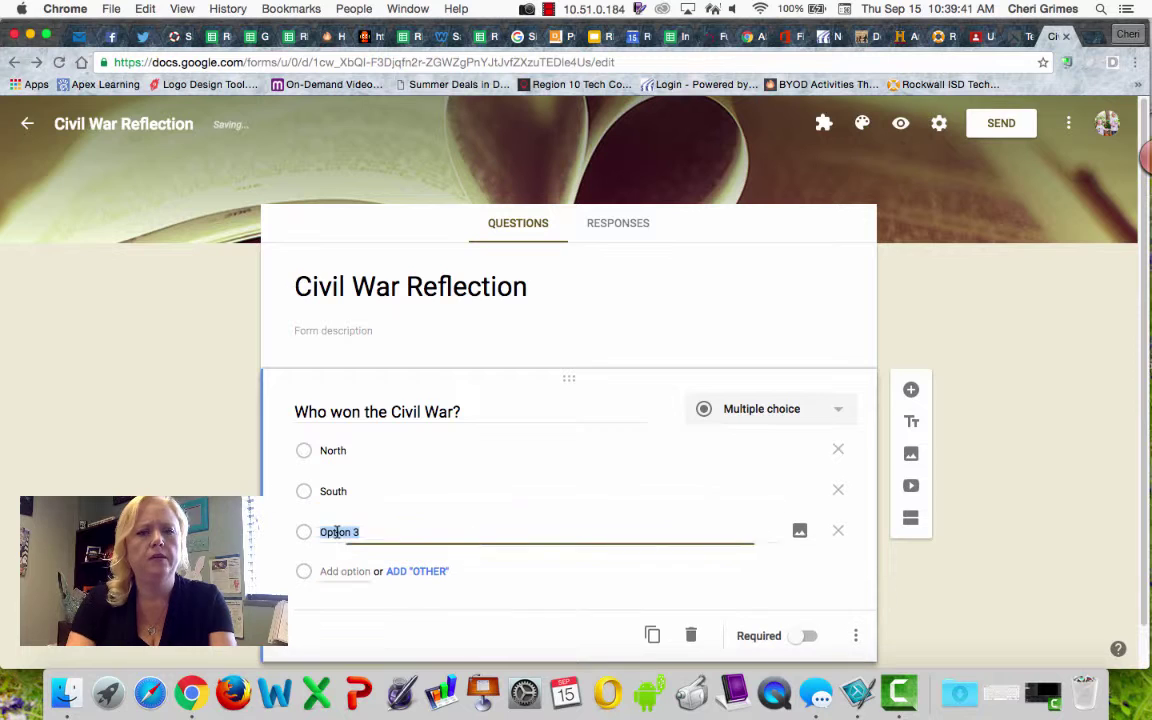
pyautogui.write('Mexico')
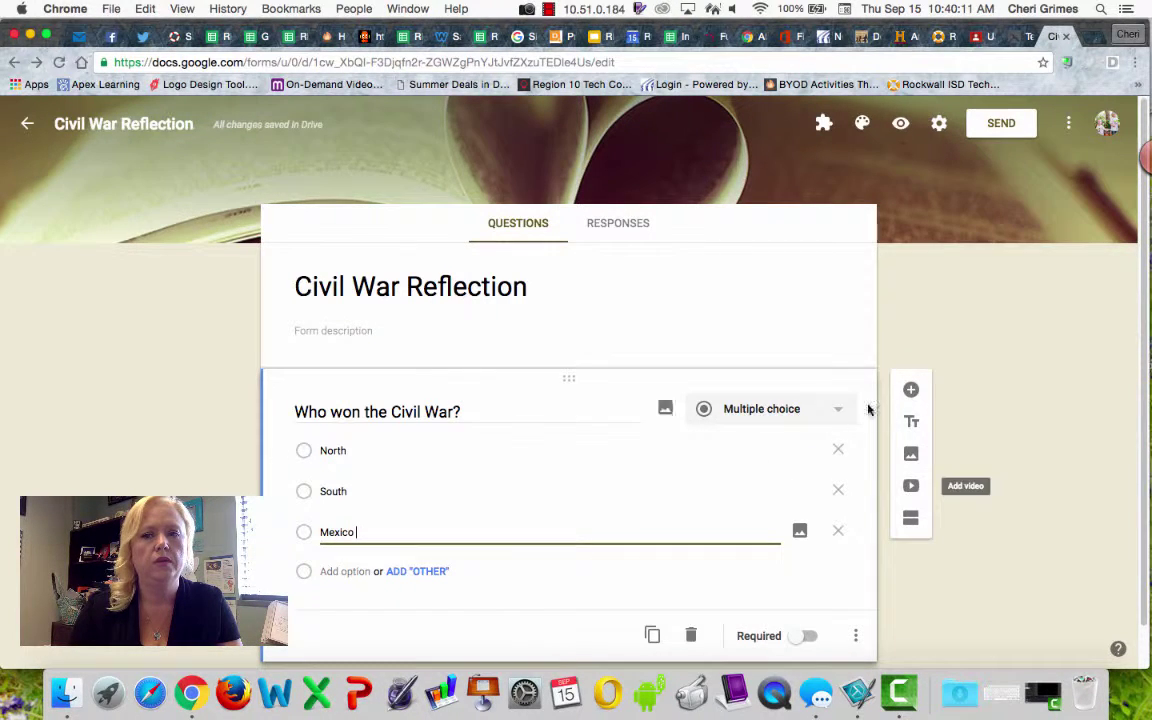
# Add a question reading "Name. Last name, First Name" and set its type to Short answer.
pyautogui.click(910, 389)
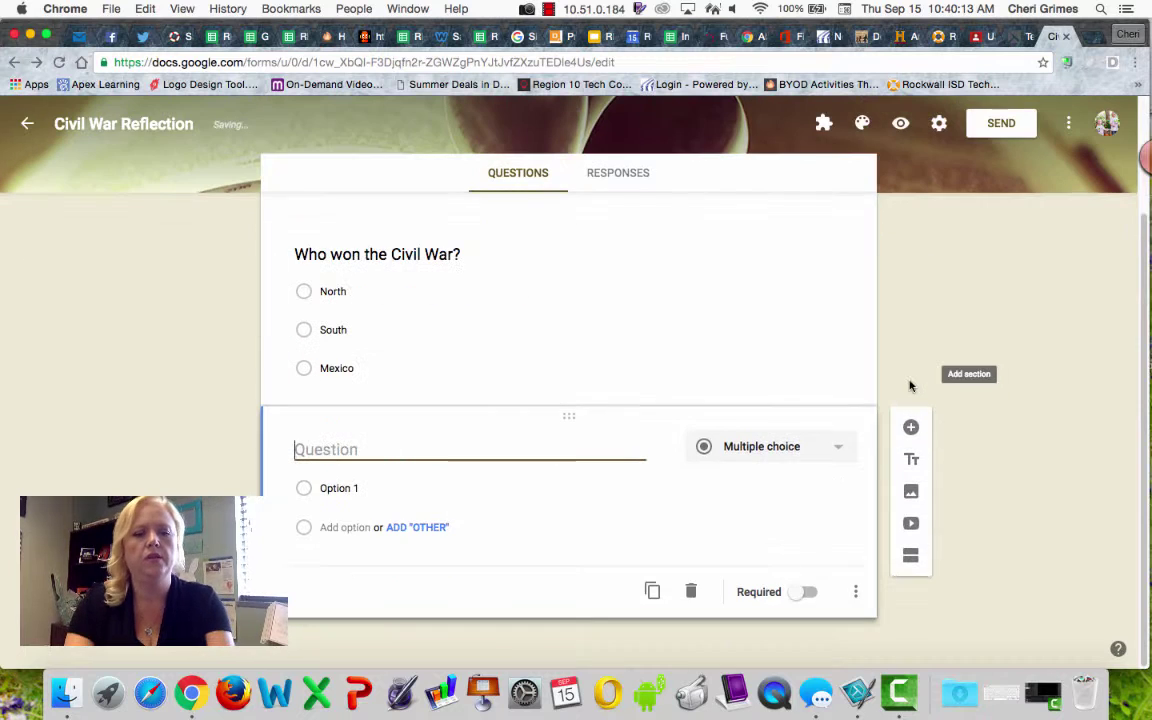
pyautogui.write('N')
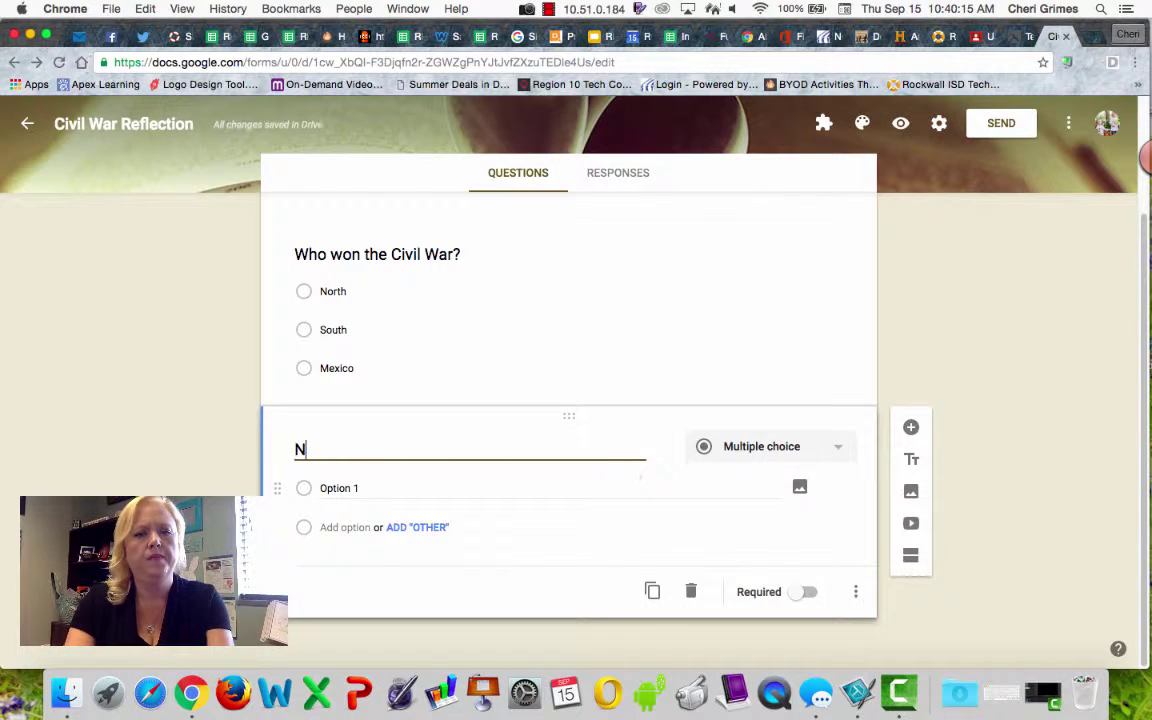
pyautogui.write('ame. Last')
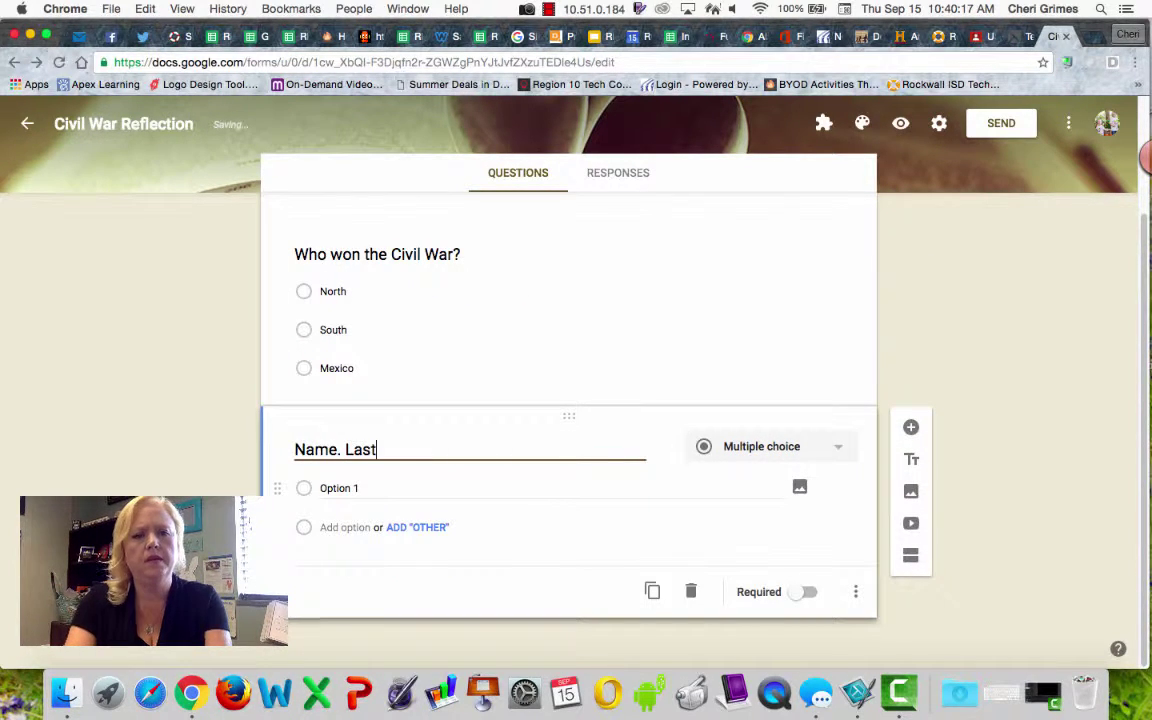
pyautogui.write(' name, First Name')
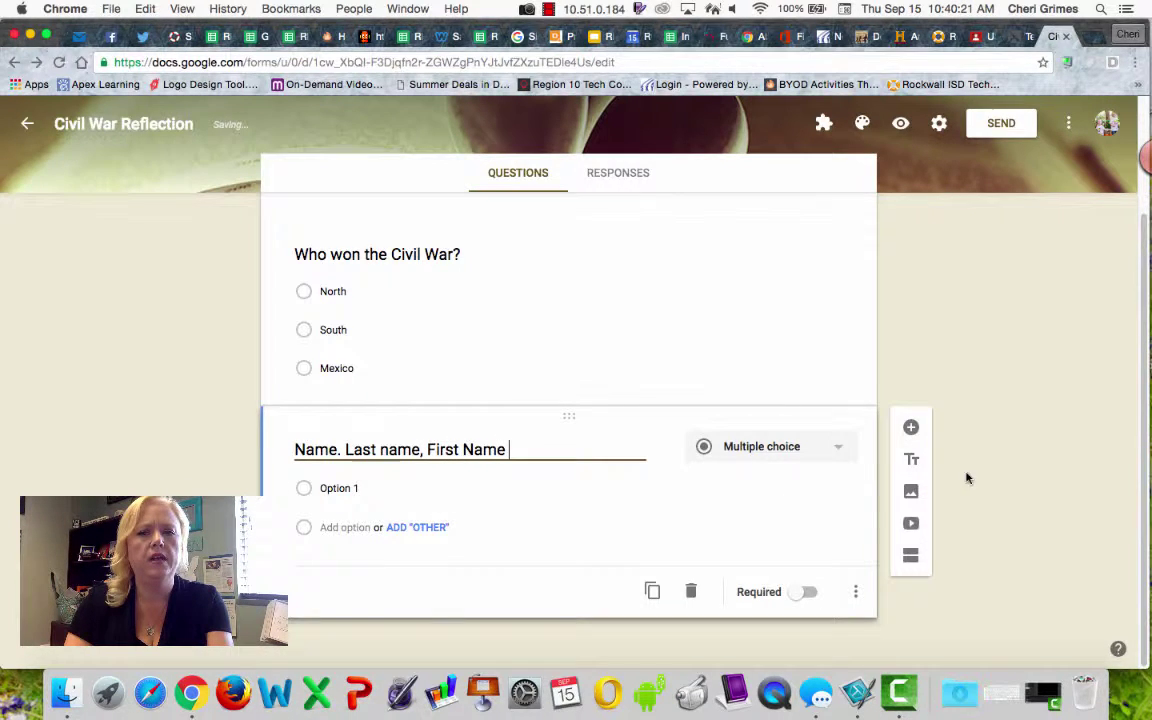
pyautogui.click(840, 446)
pyautogui.click(756, 361)
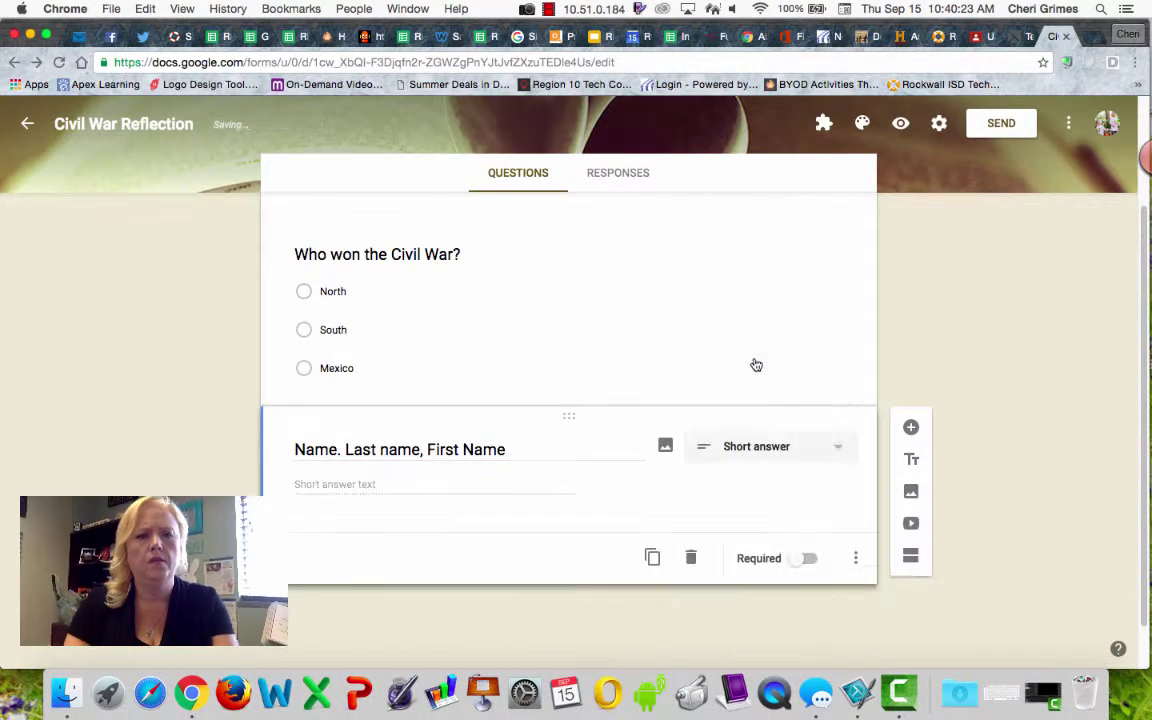
# Move the name question above the Civil War question and make it required.
pyautogui.moveTo(627, 416); pyautogui.dragTo(609, 221)
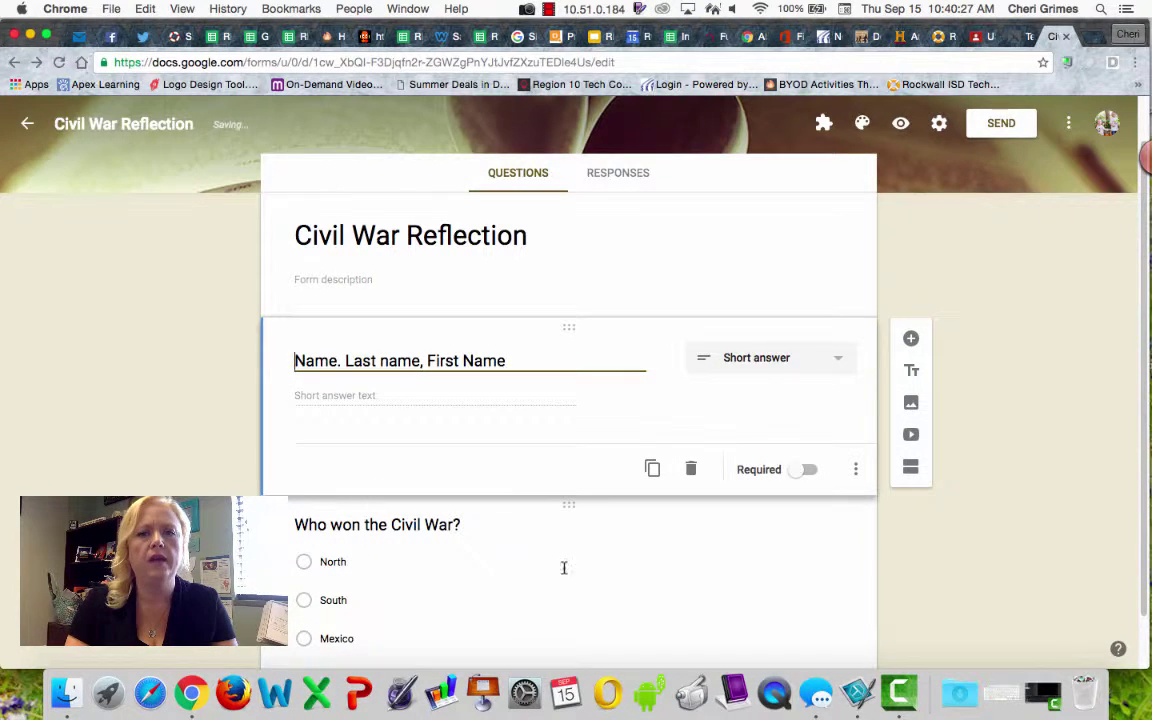
pyautogui.click(936, 562)
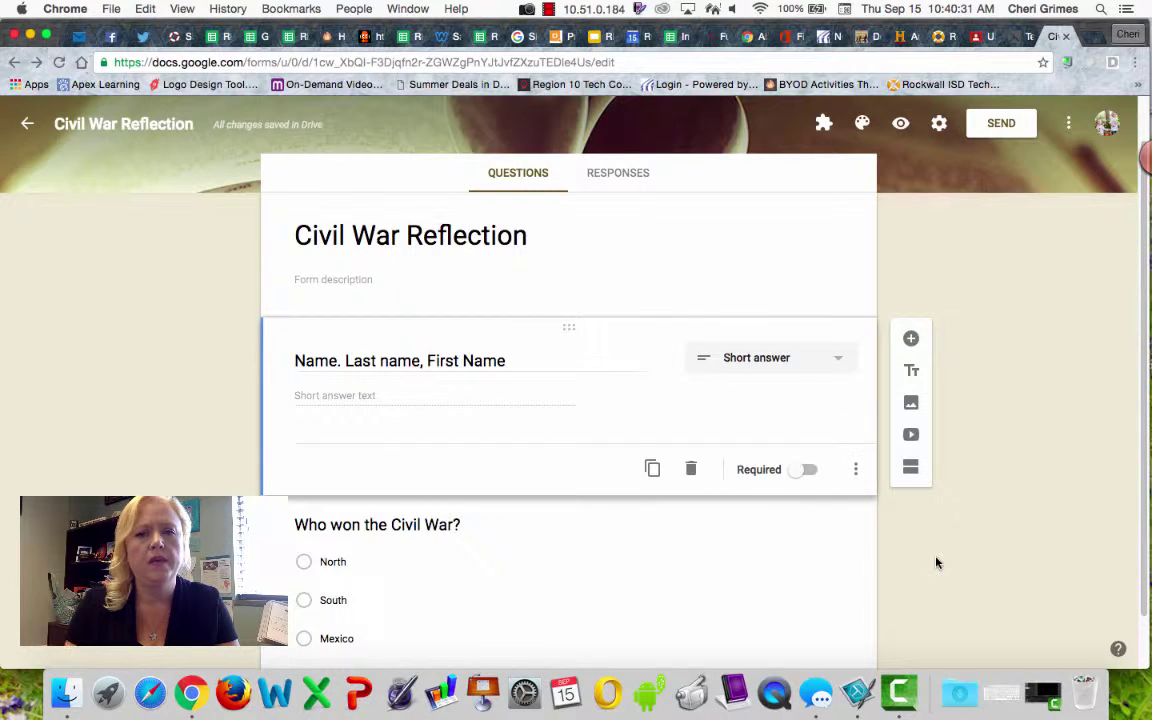
pyautogui.scroll(-1, 890, 520)
pyautogui.click(797, 452)
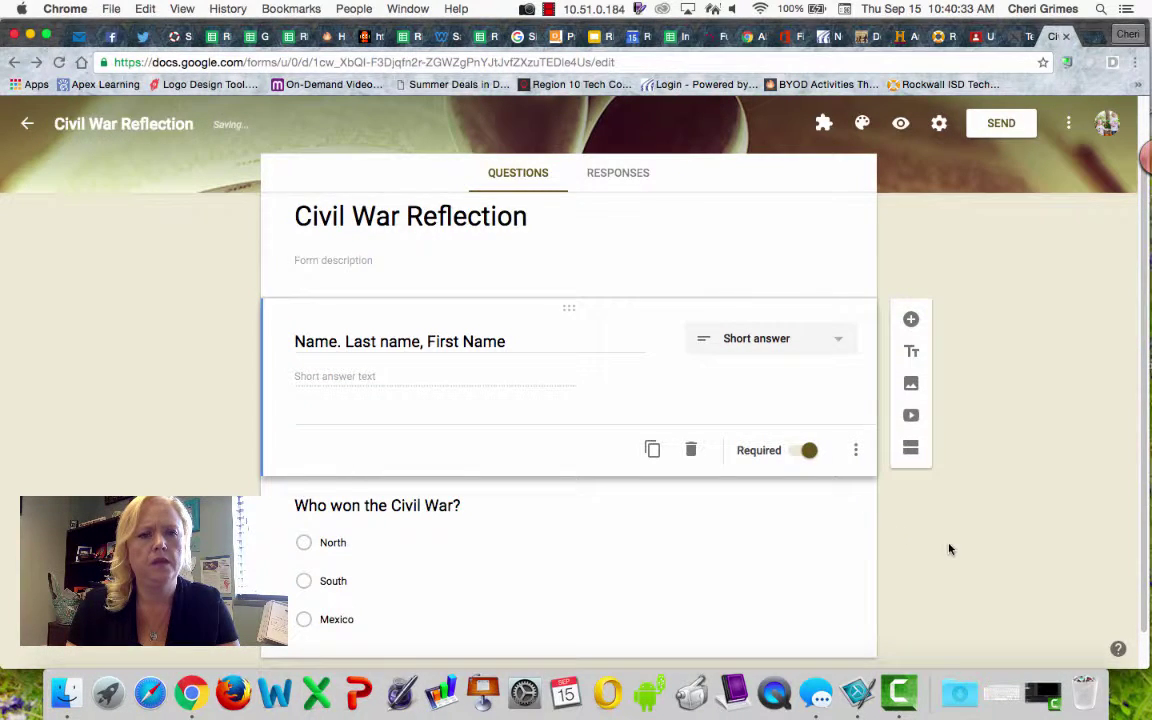
# Preview the whole form as respondents see it, and return to editing it.
pyautogui.scroll(-1, 949, 548)
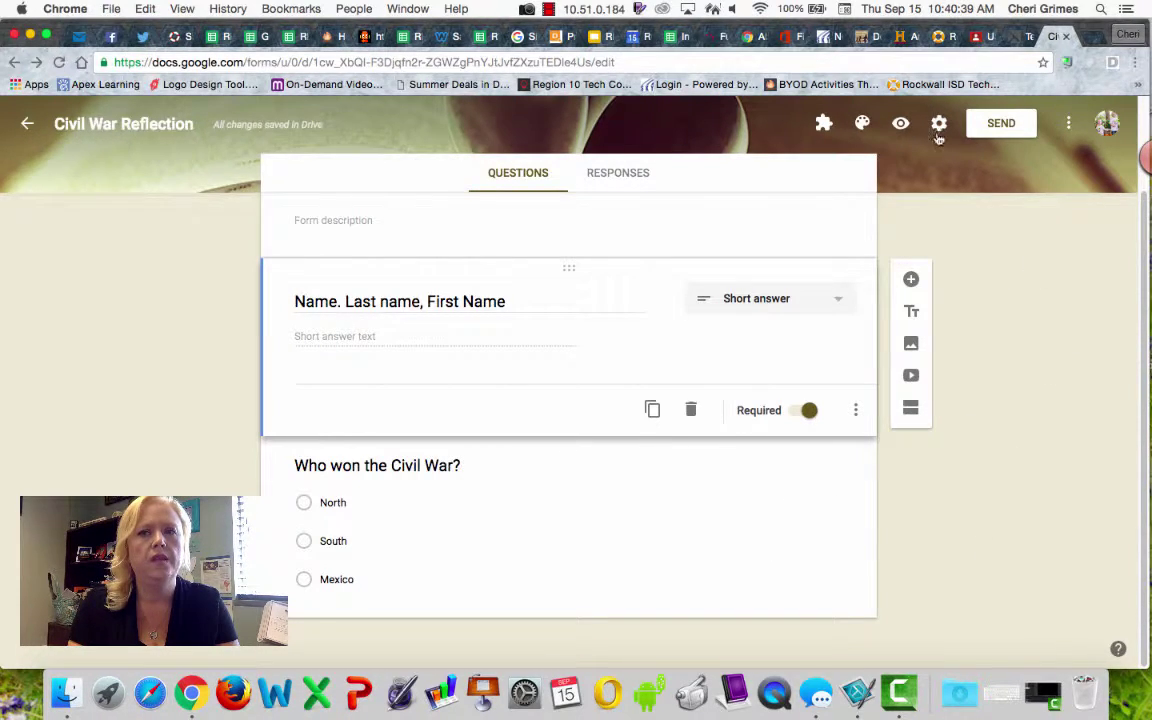
pyautogui.click(901, 123)
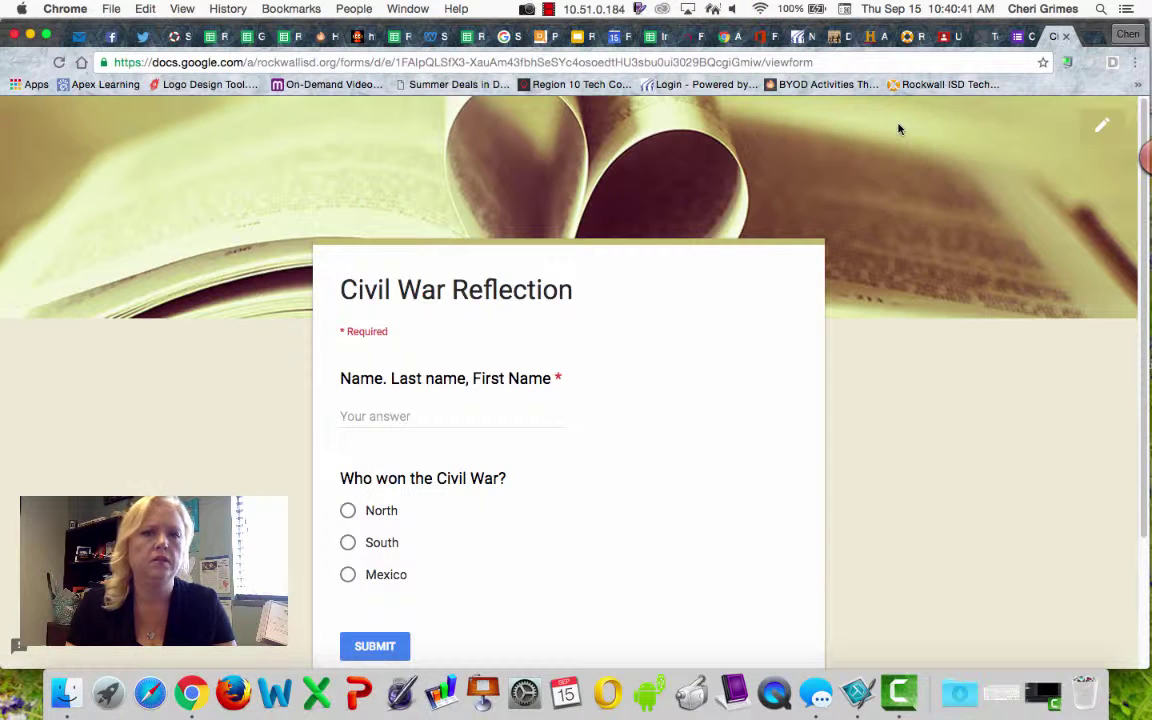
pyautogui.scroll(-3, 255, 357)
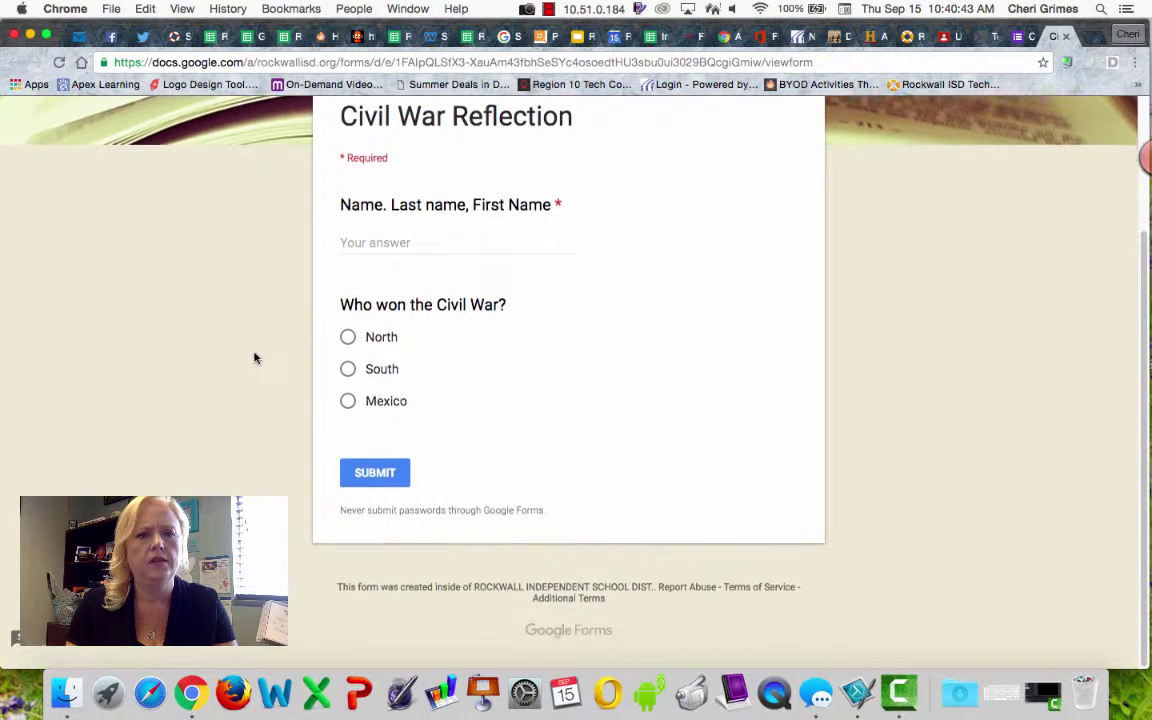
pyautogui.scroll(3, 255, 357)
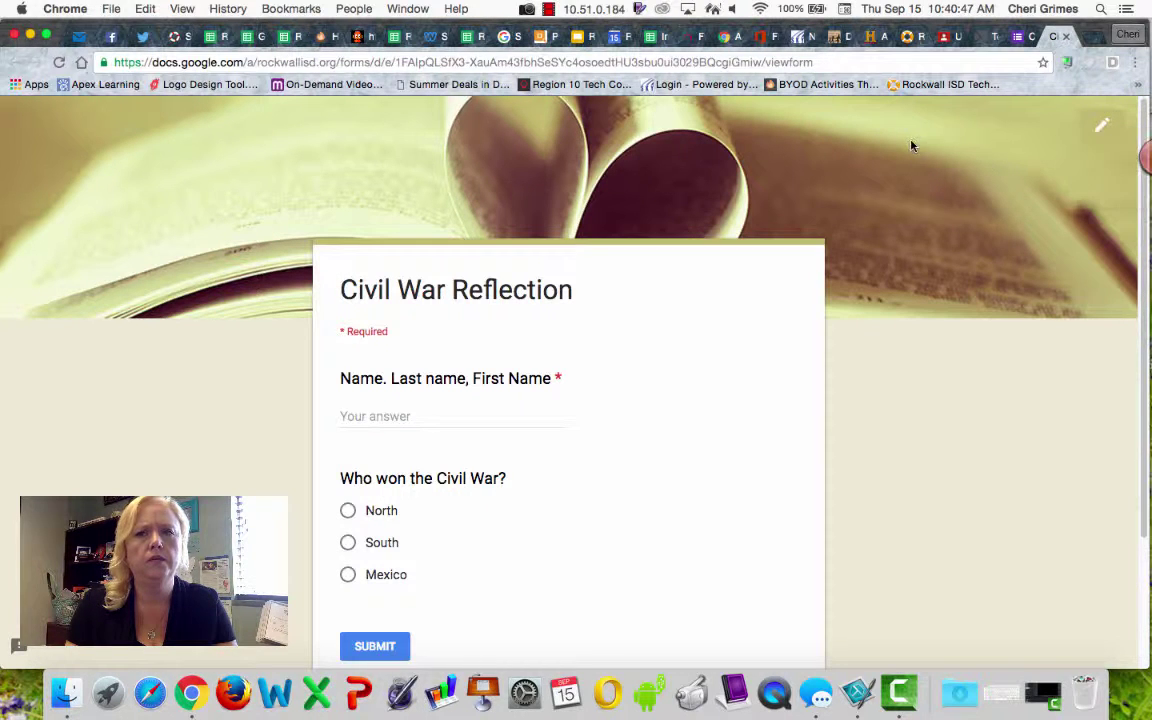
pyautogui.click(1101, 125)
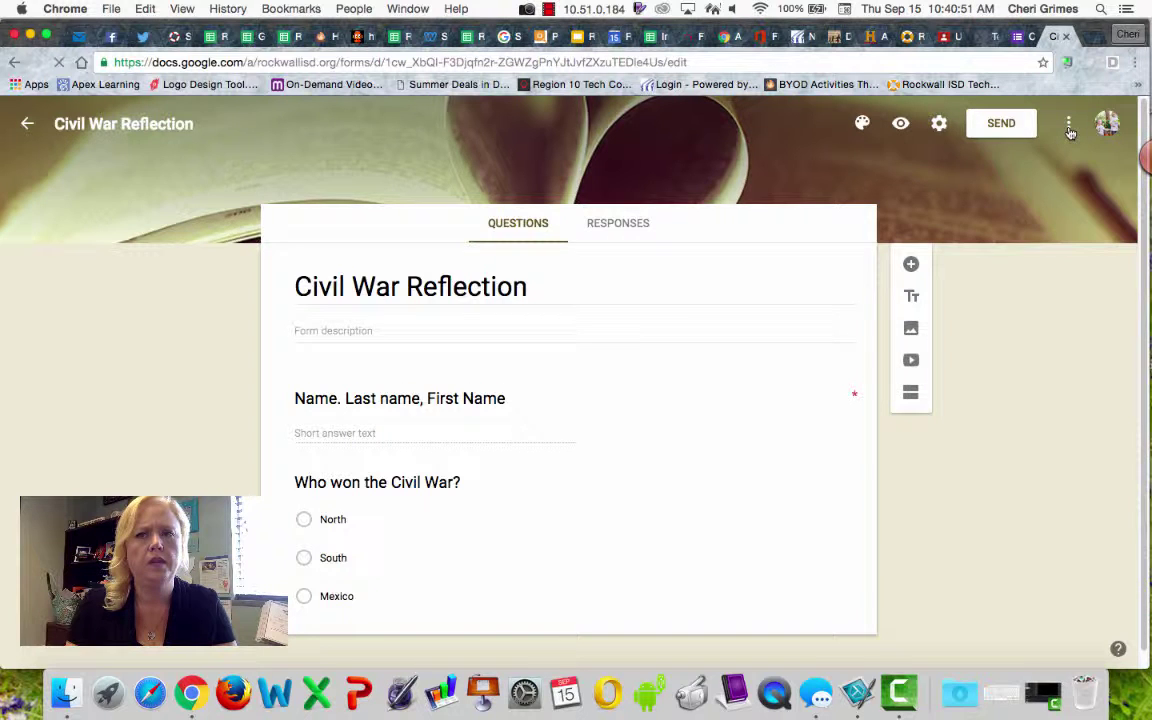
# Copy the form's sharing link as a shortened URL and close the send options.
pyautogui.click(1068, 125)
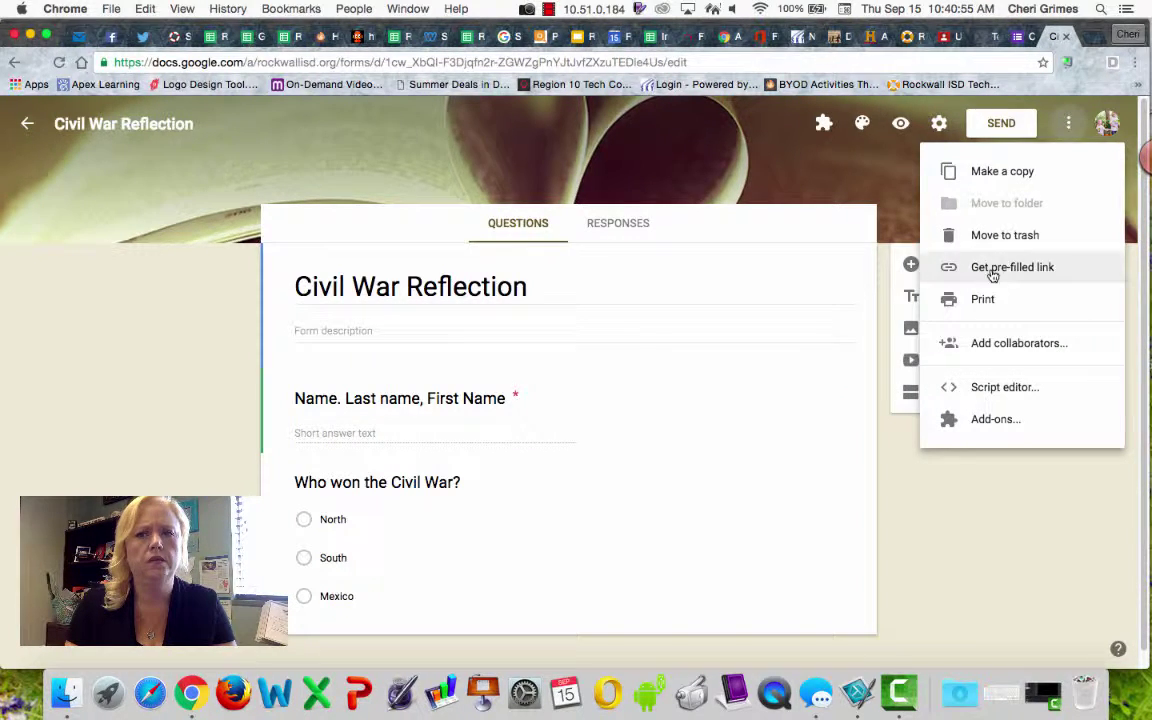
pyautogui.click(997, 122)
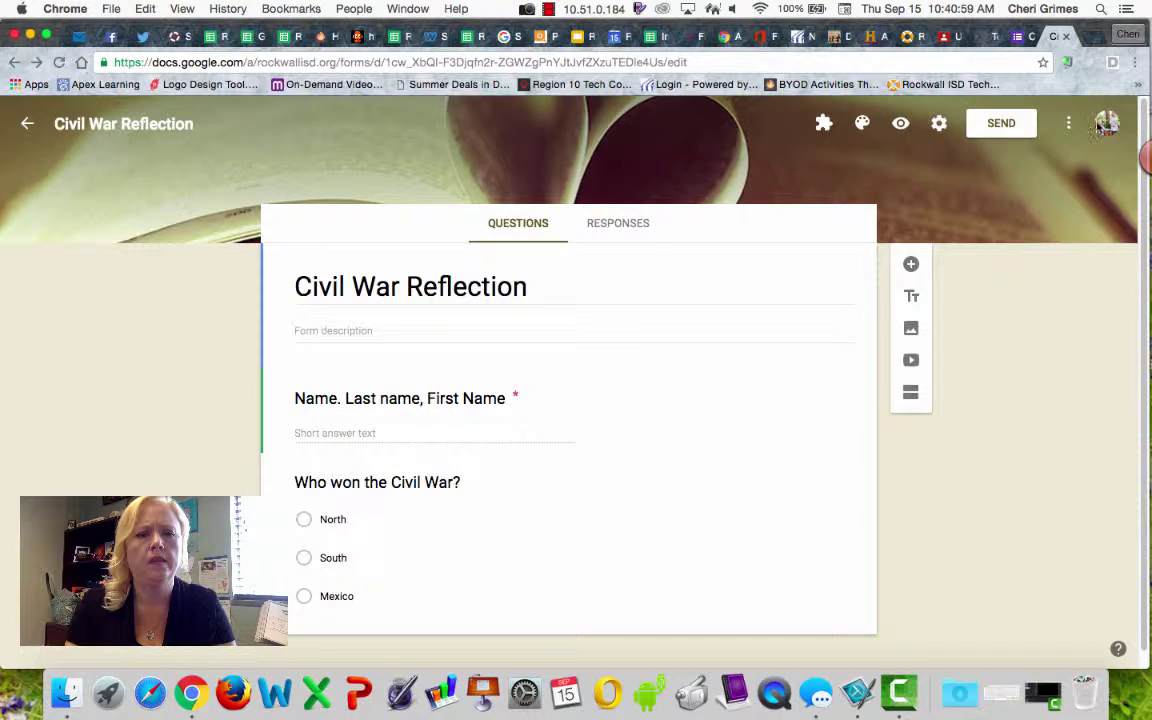
pyautogui.click(998, 123)
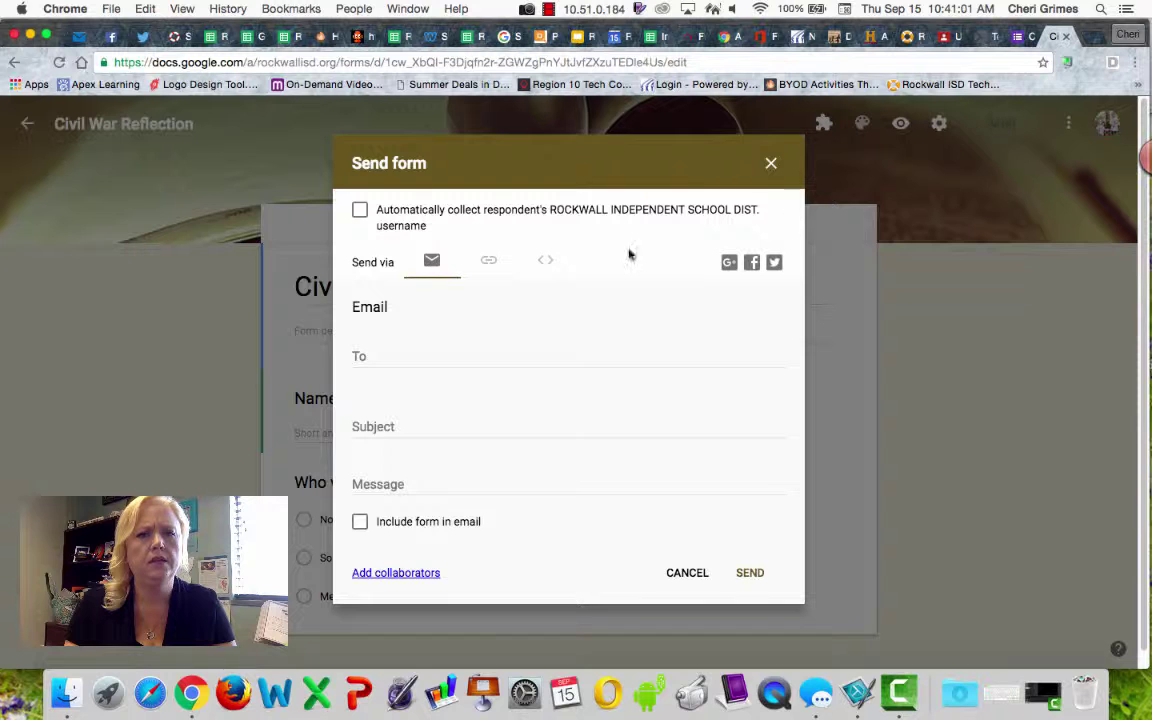
pyautogui.click(489, 261)
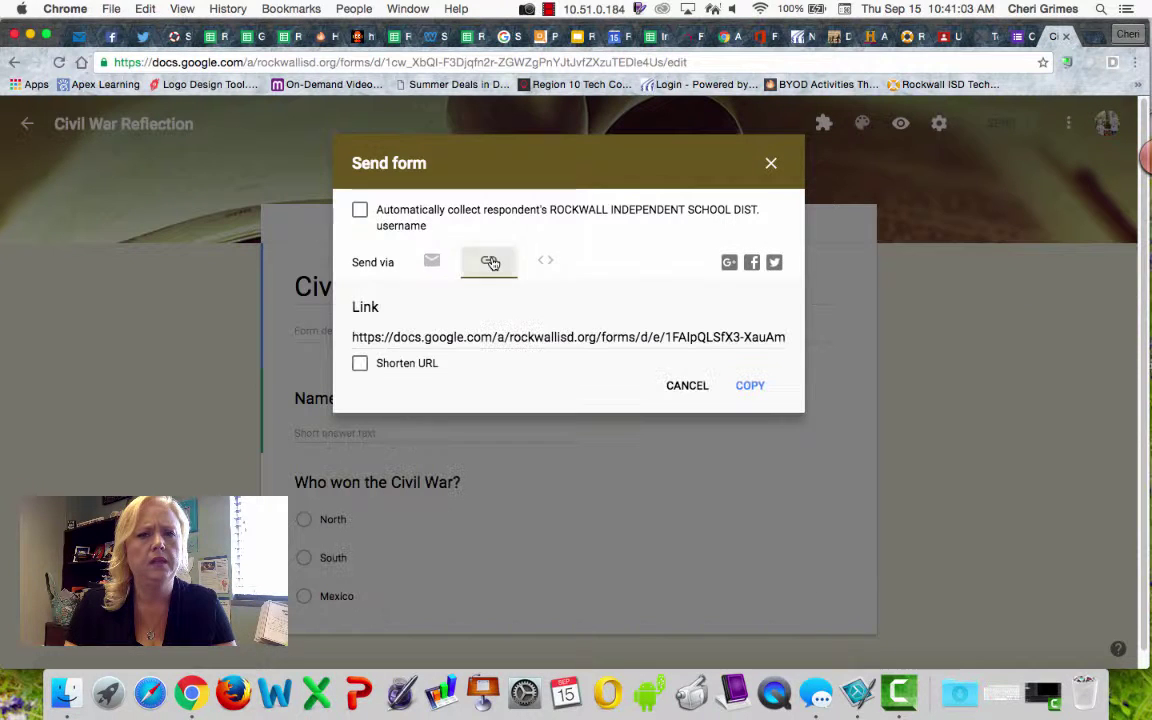
pyautogui.click(535, 339)
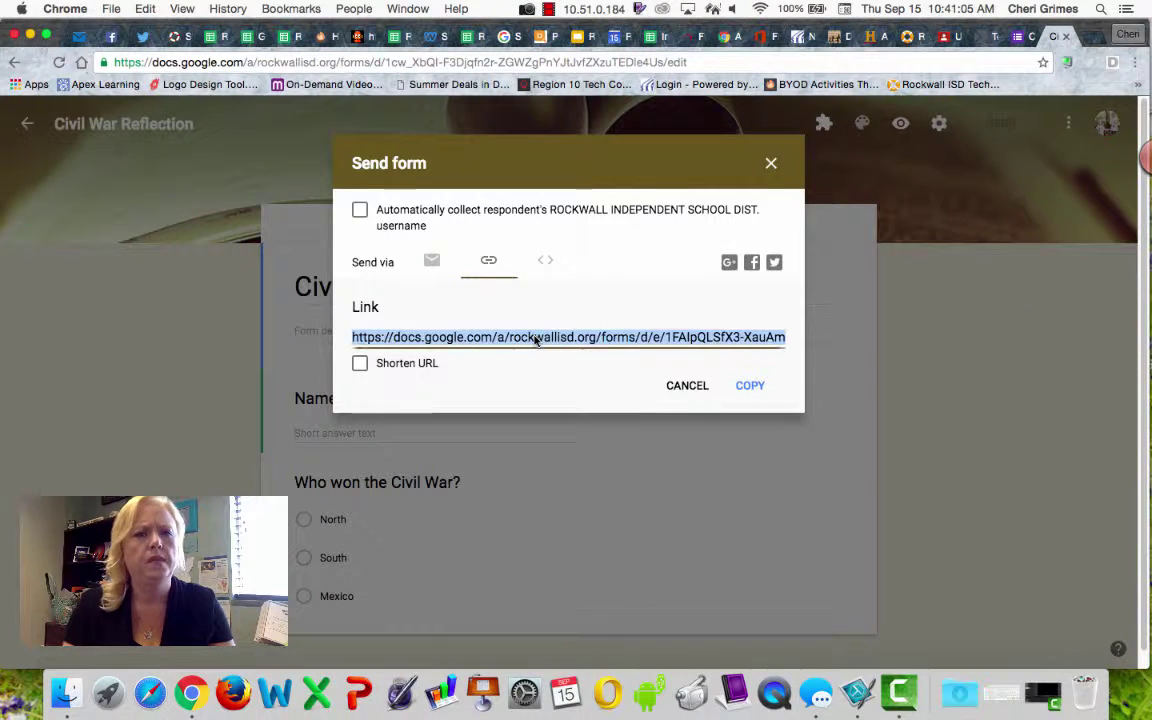
pyautogui.click(361, 364)
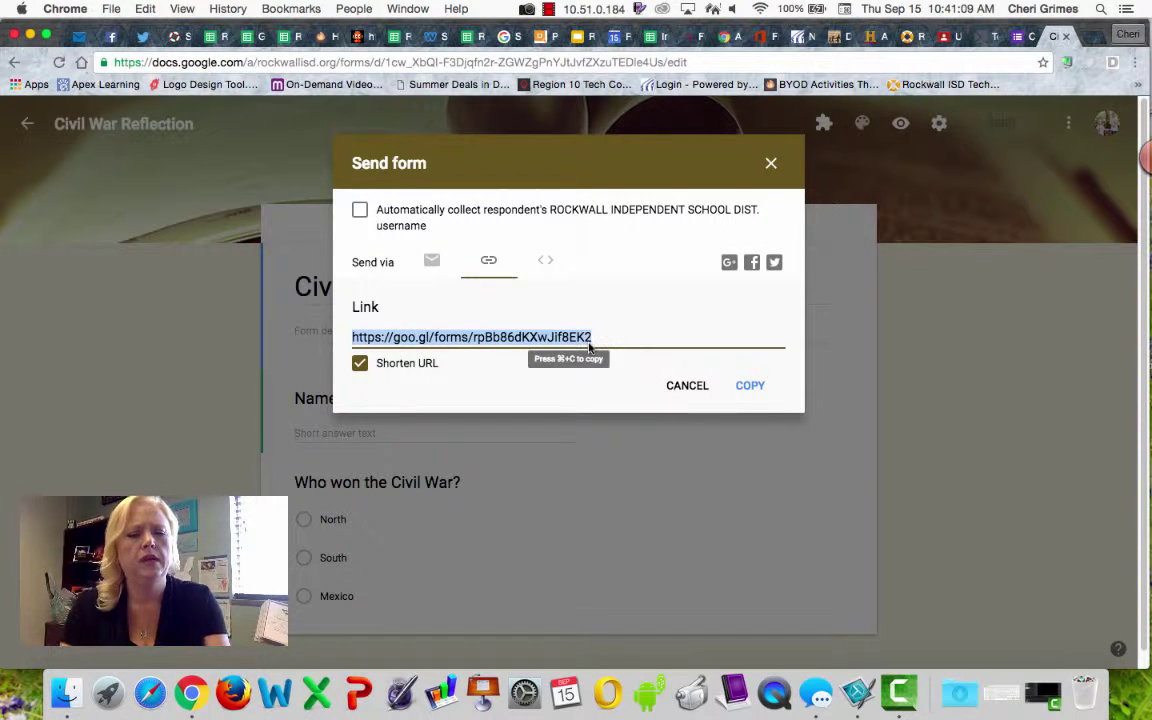
pyautogui.click(746, 387)
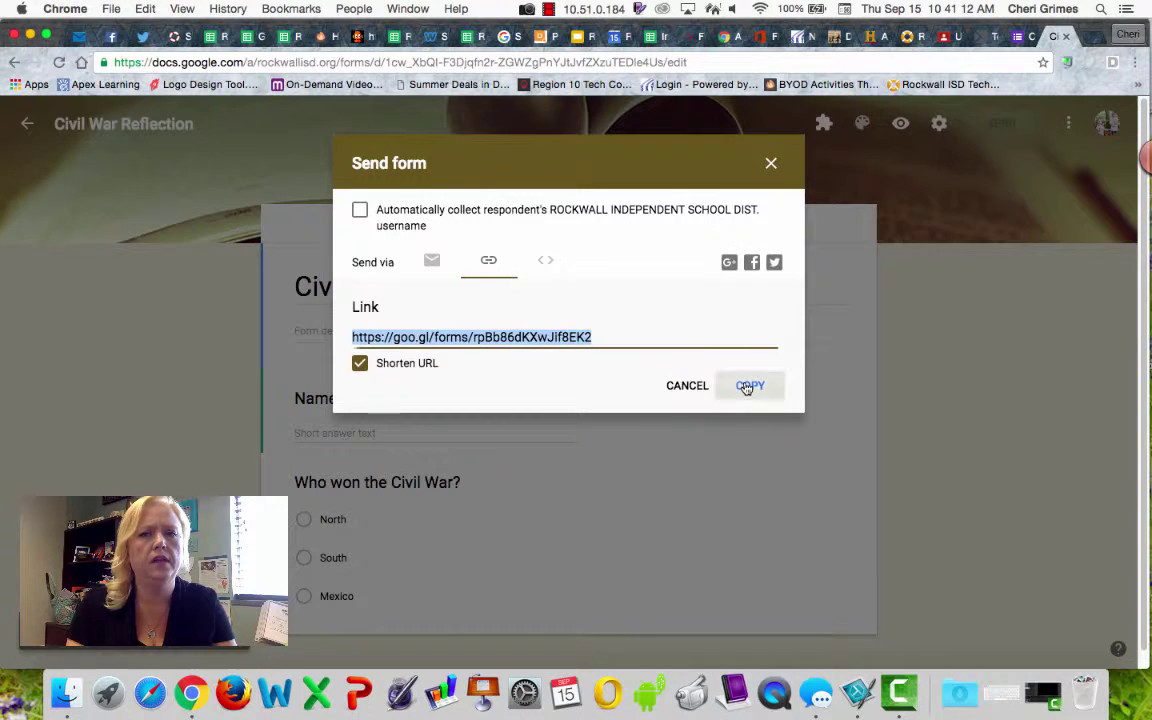
pyautogui.click(770, 163)
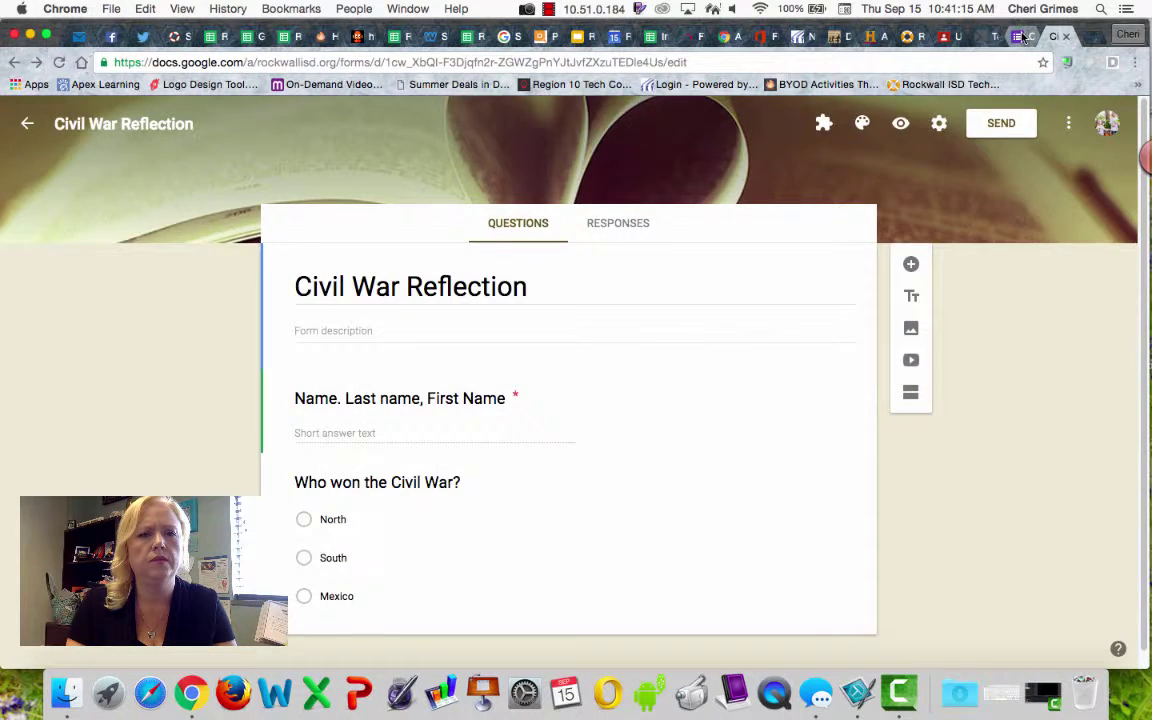
# Switch back to the US History 4th period class in Google Classroom and open the Civil War assignment for editing.
pyautogui.click(1022, 37)
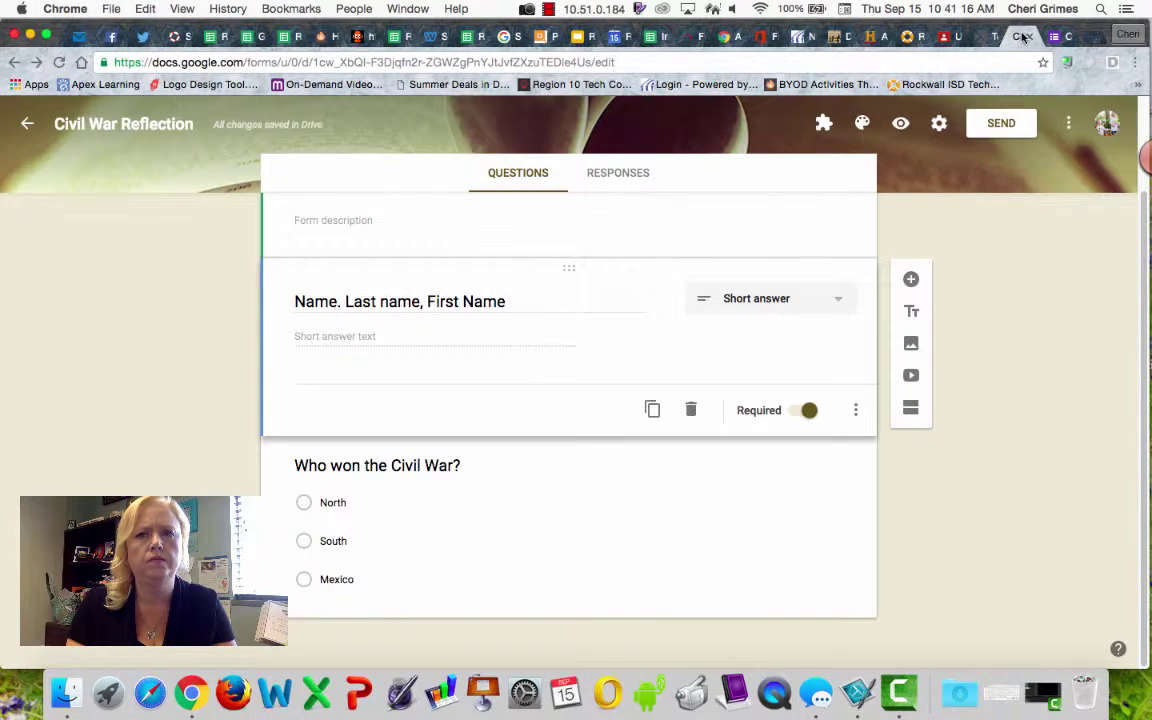
pyautogui.click(946, 38)
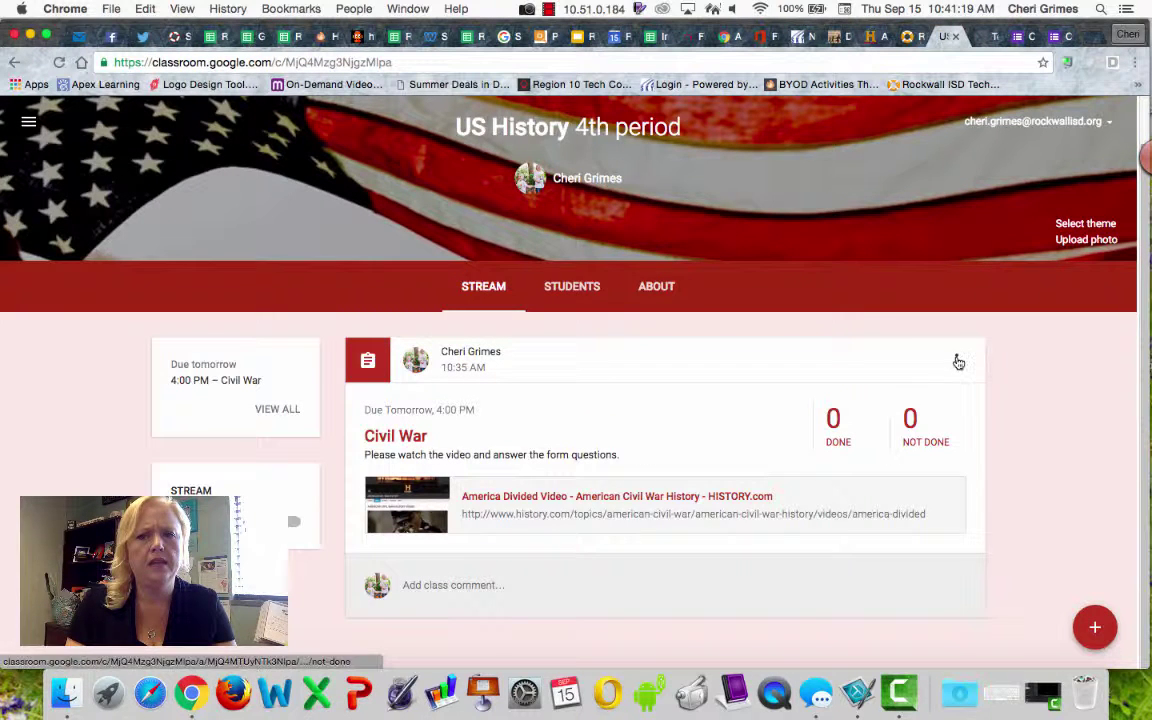
pyautogui.click(957, 361)
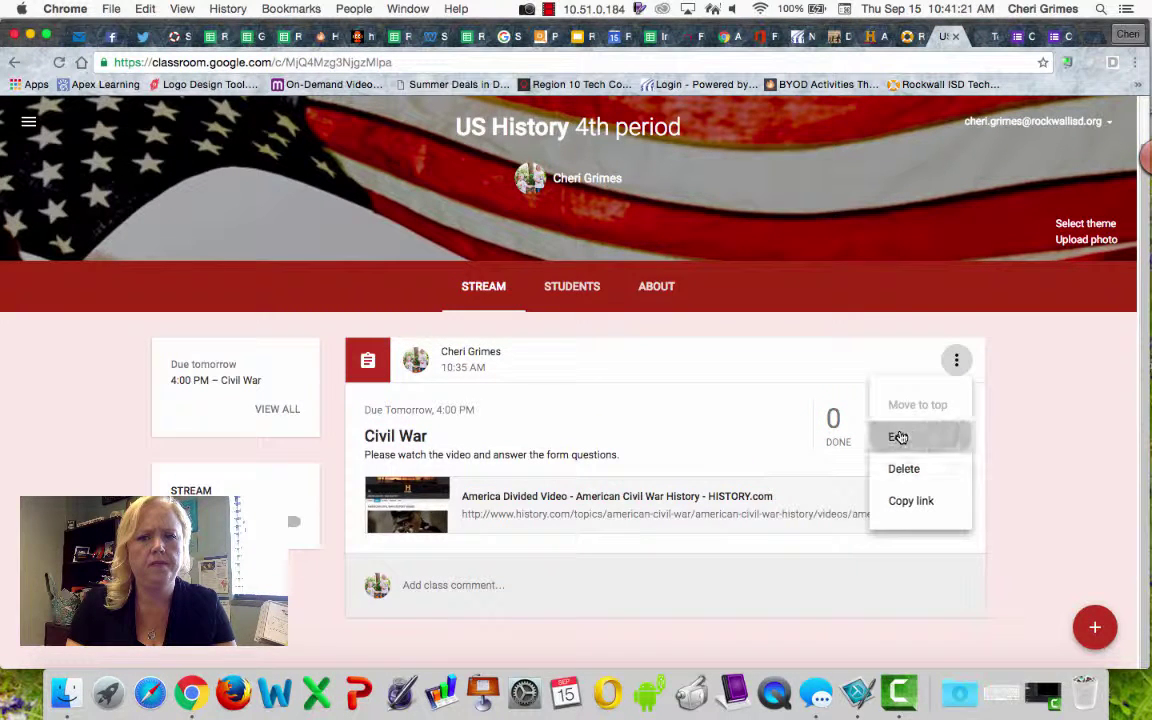
pyautogui.click(899, 437)
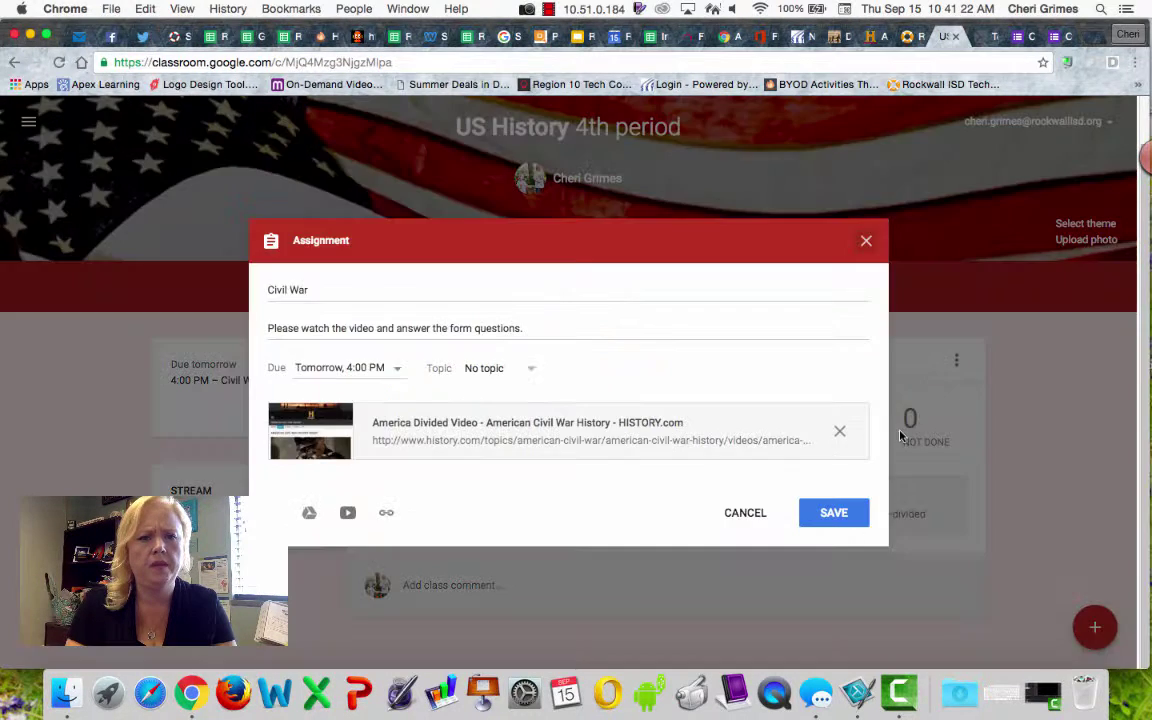
# Attach the copied shortened form URL as a link to the Civil War assignment and save the assignment.
pyautogui.click(386, 513)
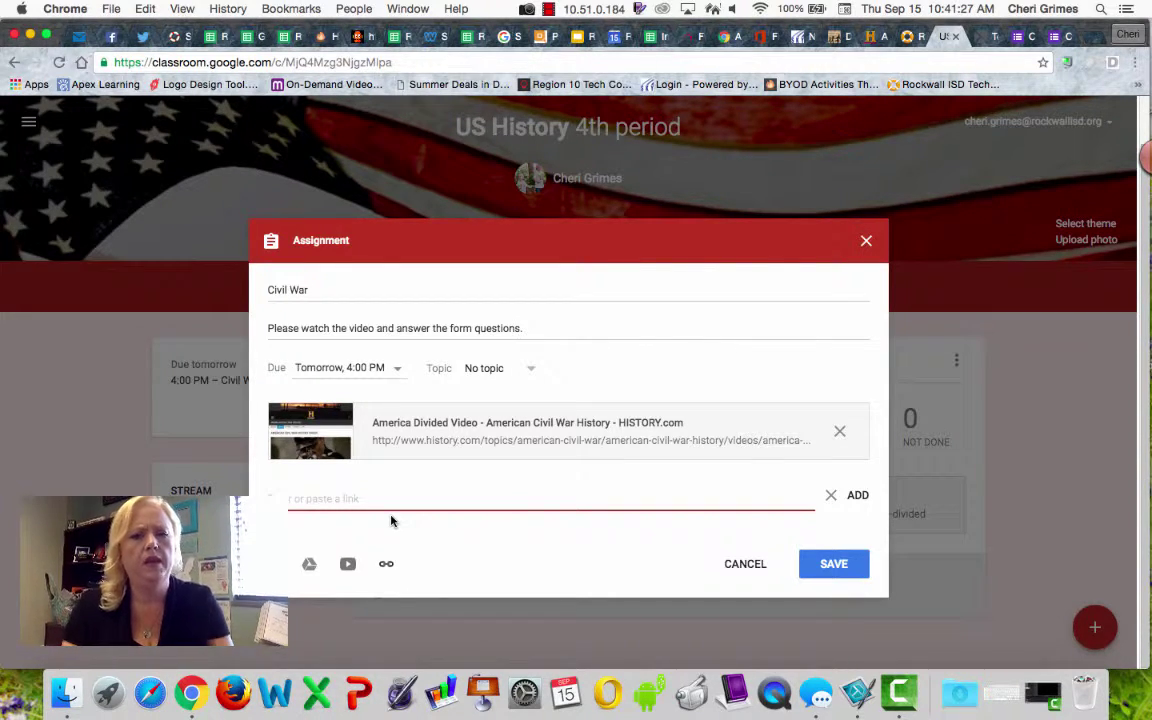
pyautogui.press('super+v')
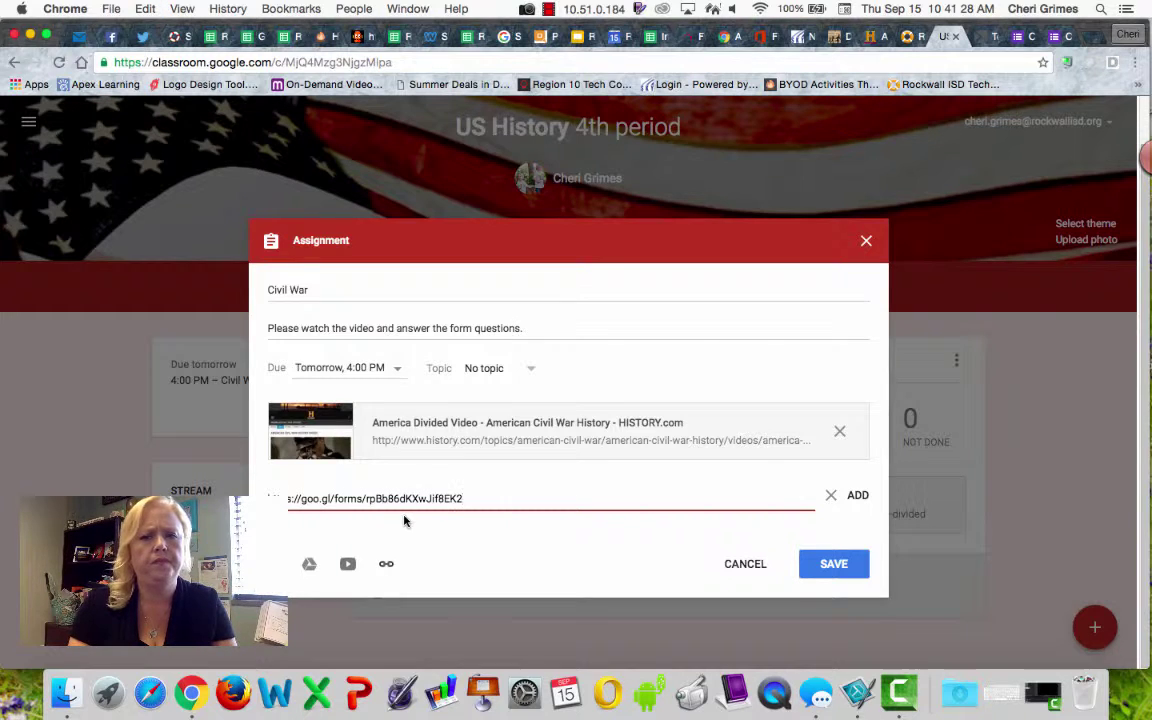
pyautogui.click(859, 498)
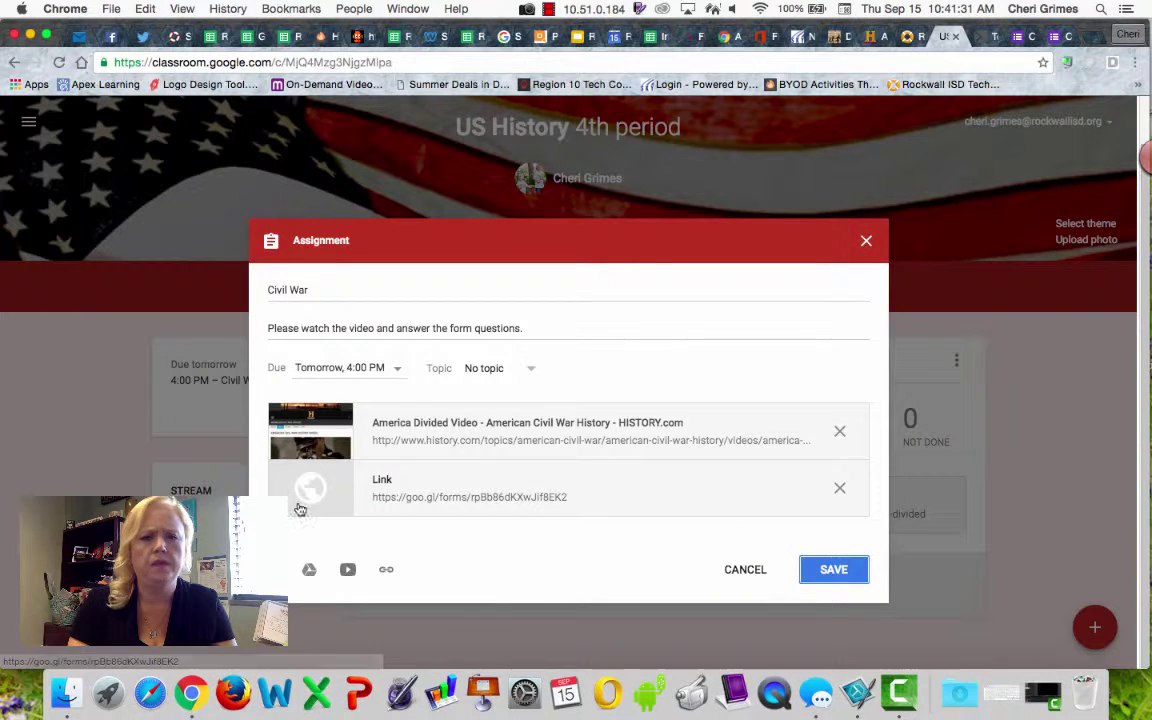
pyautogui.click(841, 573)
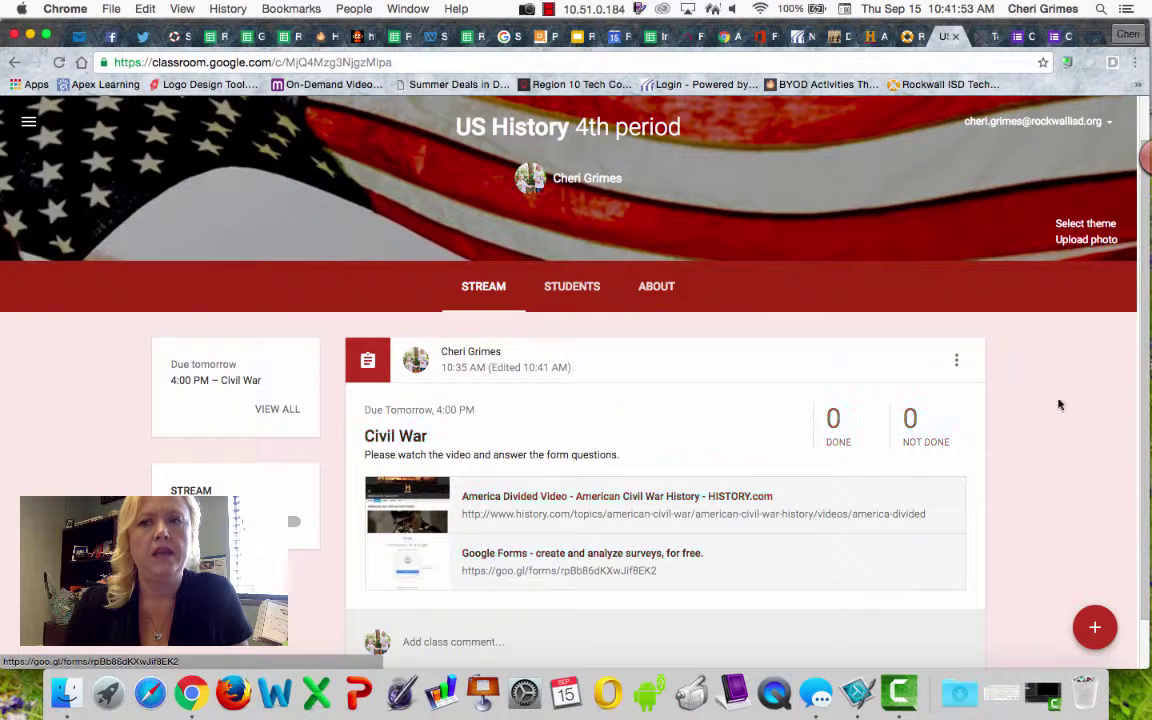
pyautogui.scroll(-2, 1015, 383)
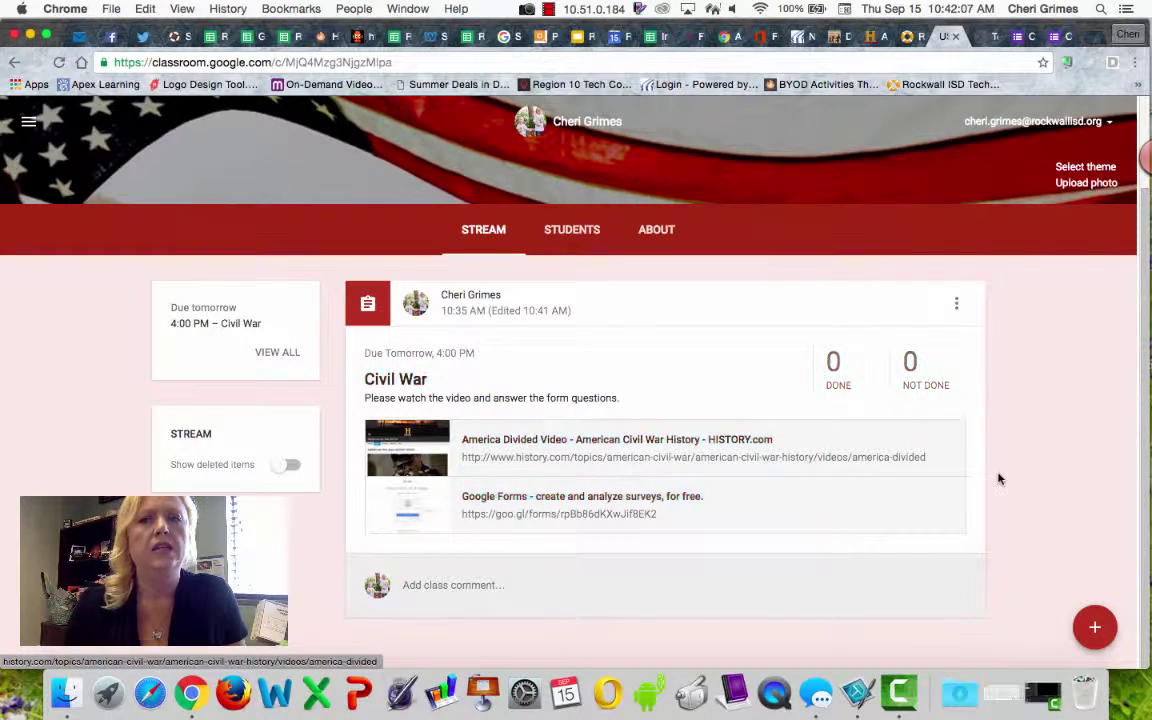
pyautogui.scroll(3, 998, 484)
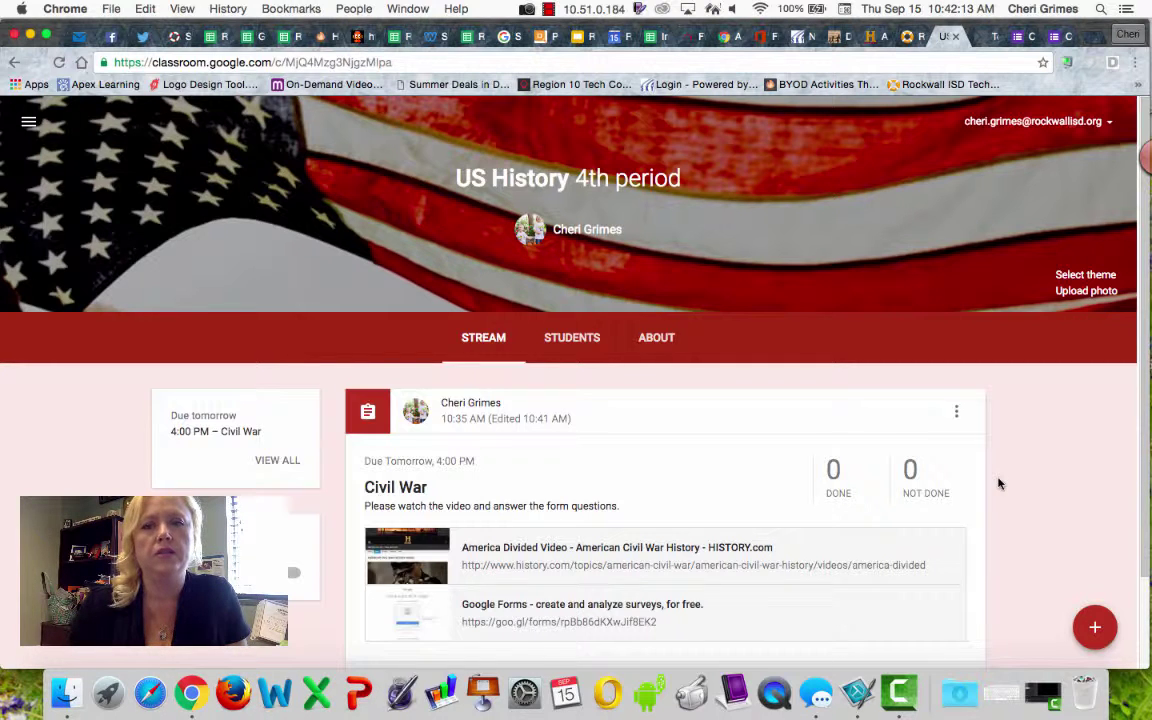
pyautogui.scroll(-2, 998, 484)
pyautogui.scroll(2, 998, 484)
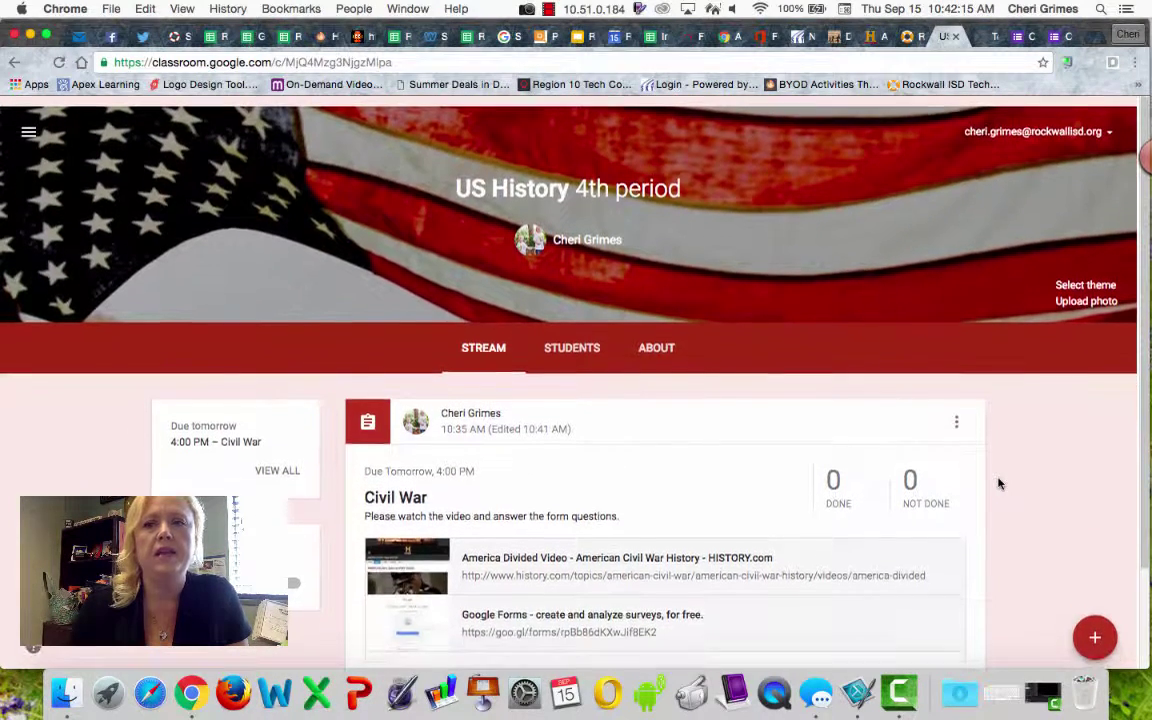
pyautogui.scroll(-3, 998, 484)
pyautogui.scroll(3, 998, 484)
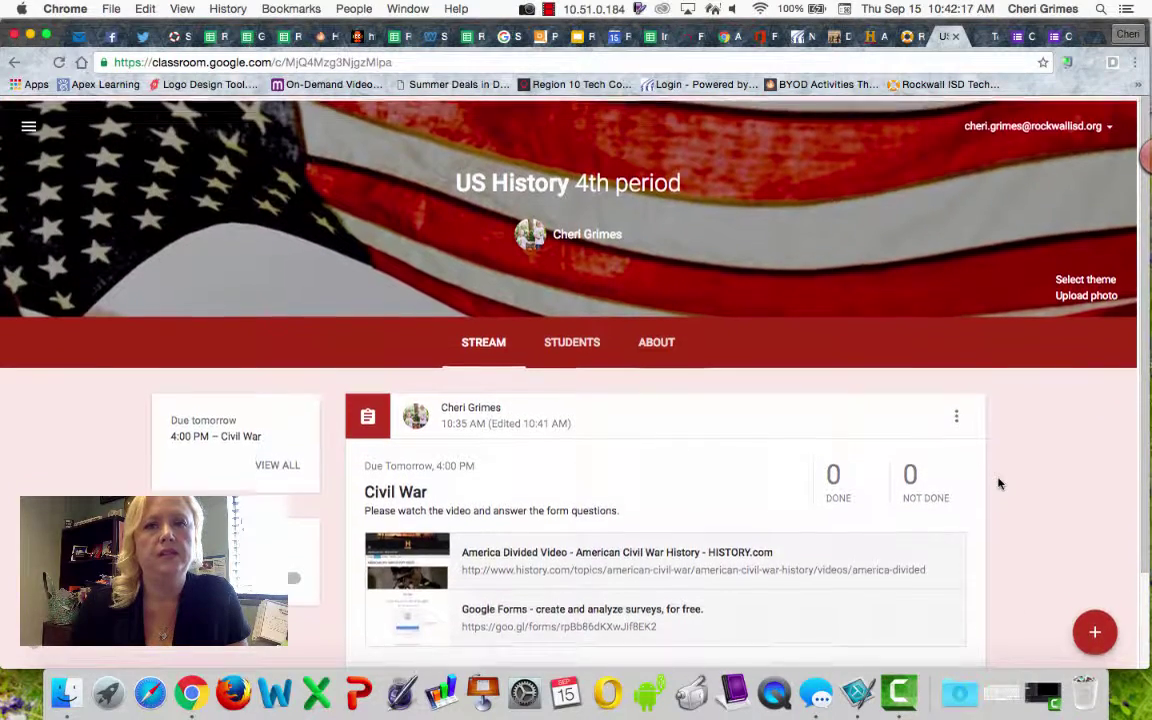
pyautogui.scroll(-1, 998, 484)
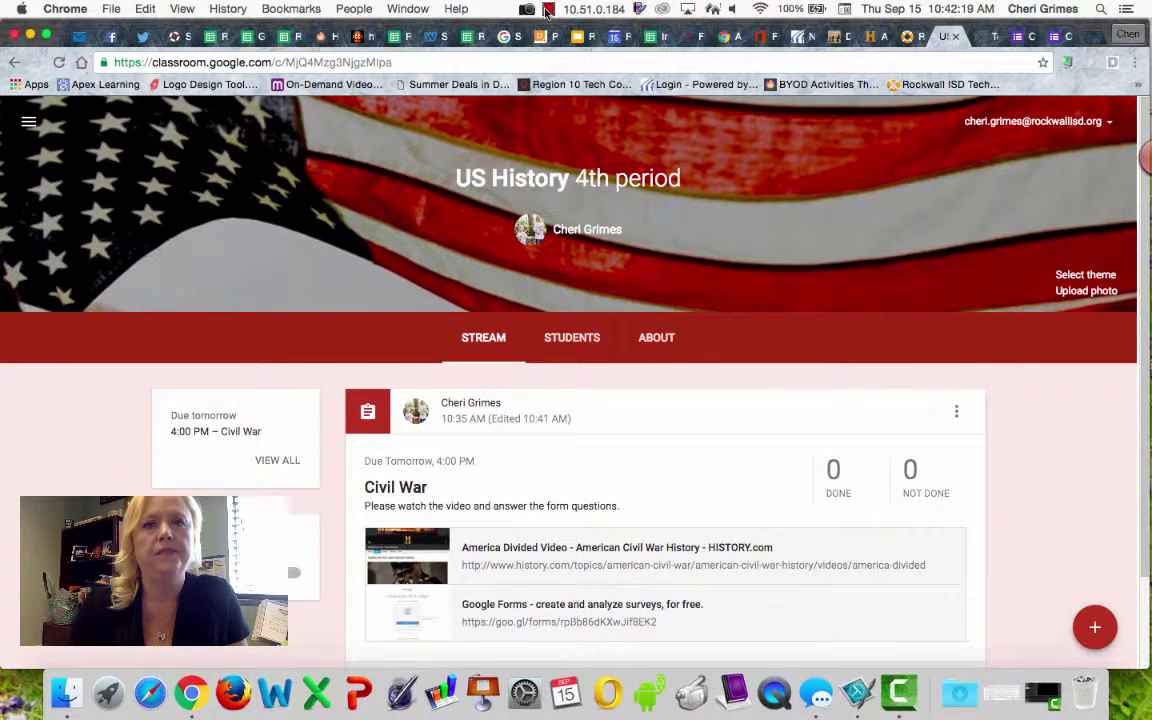